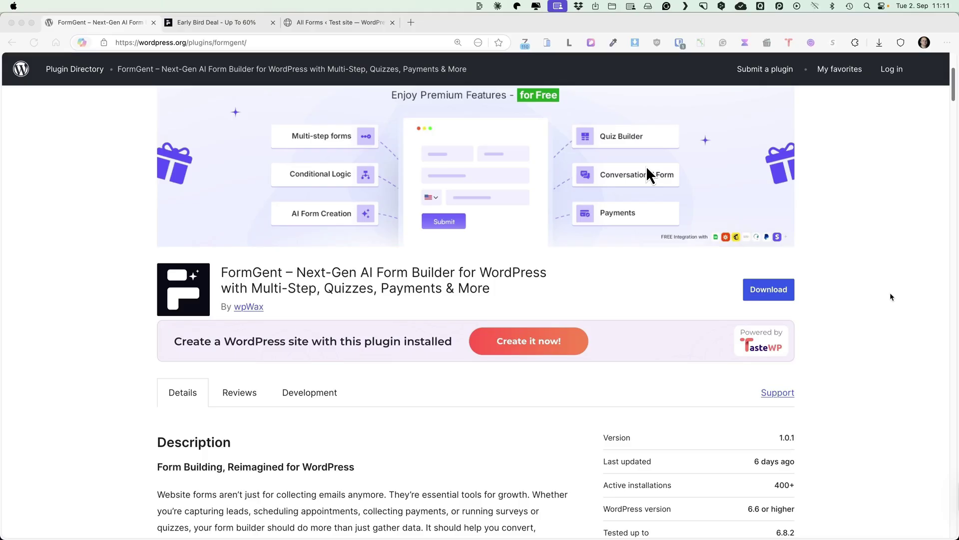
Step: Read through the FormGent plugin's details and description on its WordPress.org page
scroll(647, 175, "down", 2)
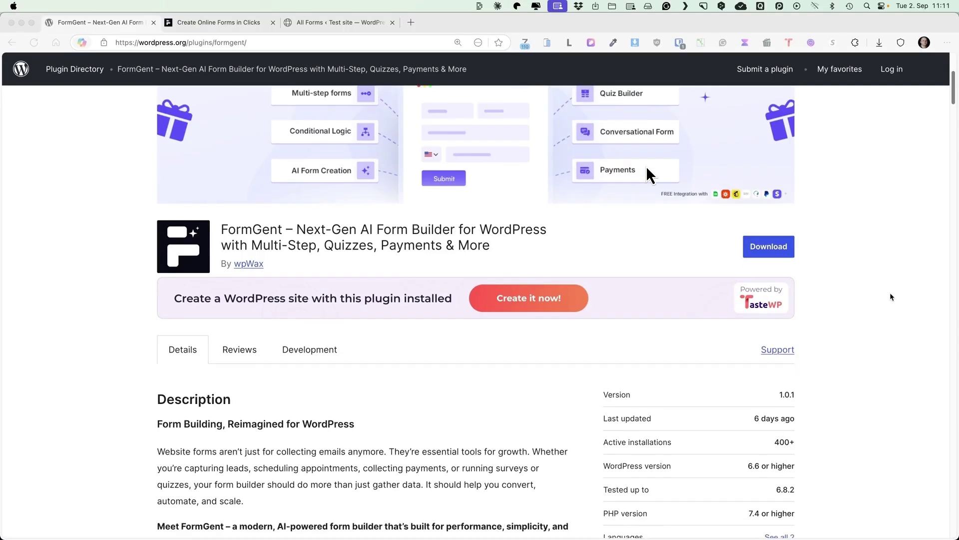
scroll(647, 175, "down", 5)
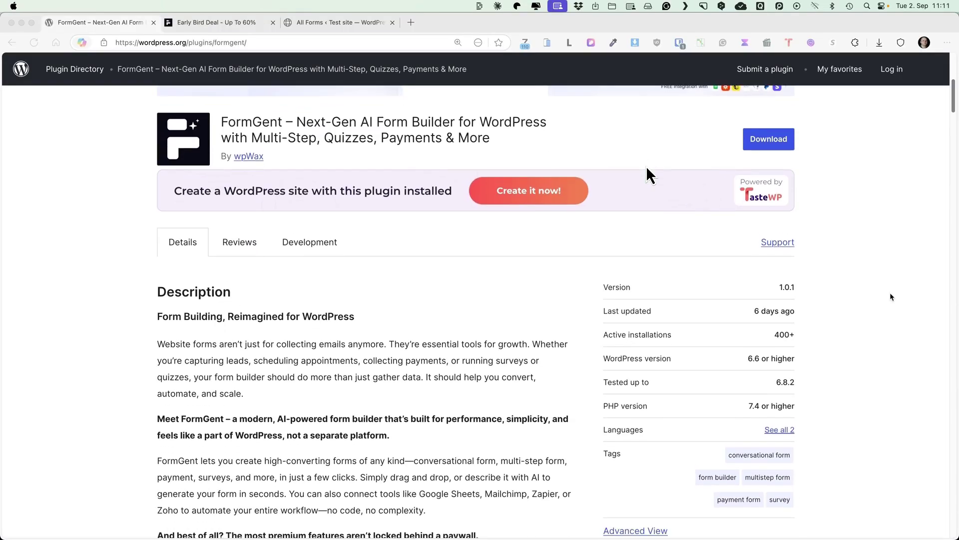
scroll(891, 297, "down", 6)
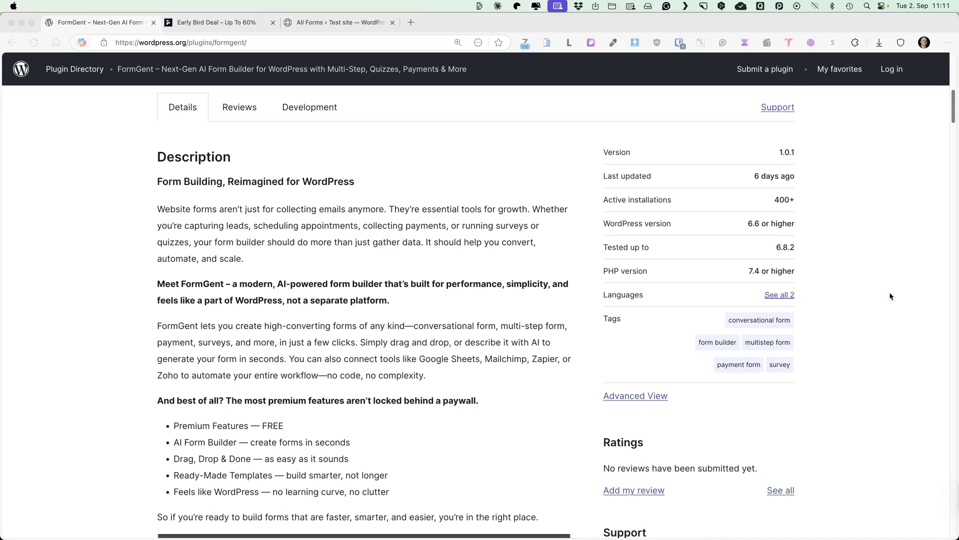
scroll(890, 295, "down", 15)
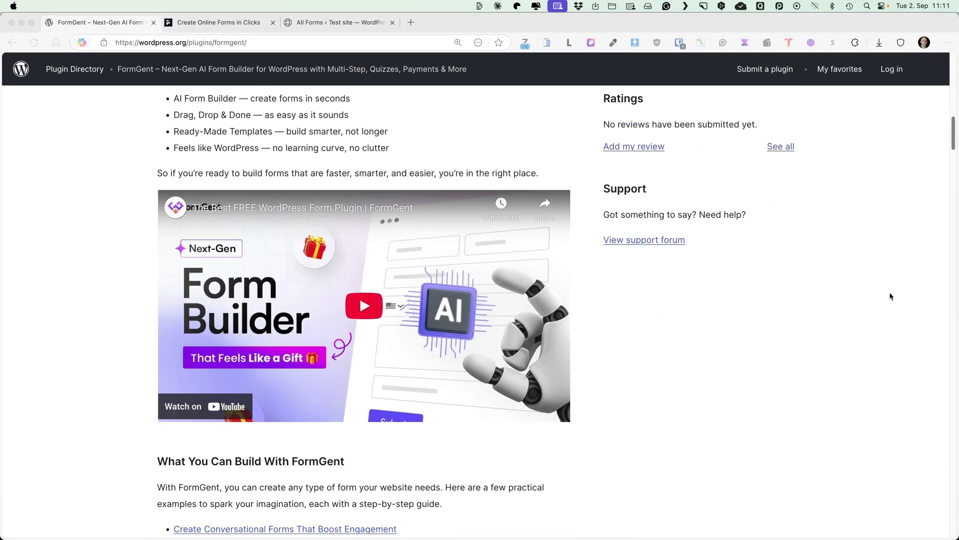
scroll(889, 292, "up", 20)
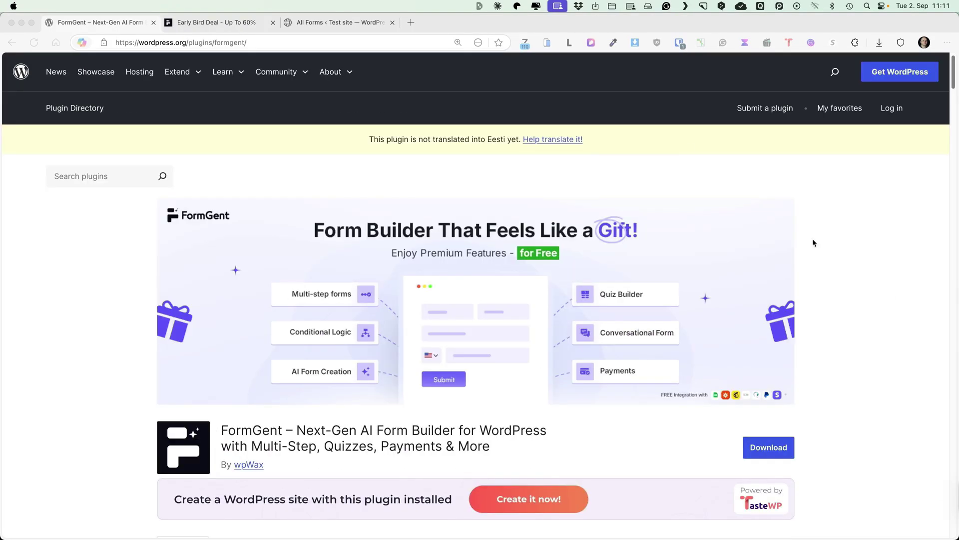
Step: Switch to the site's FormGent admin page and review its General, Security & Protection and Validation settings
left_click_drag(302, 25, 100, 23)
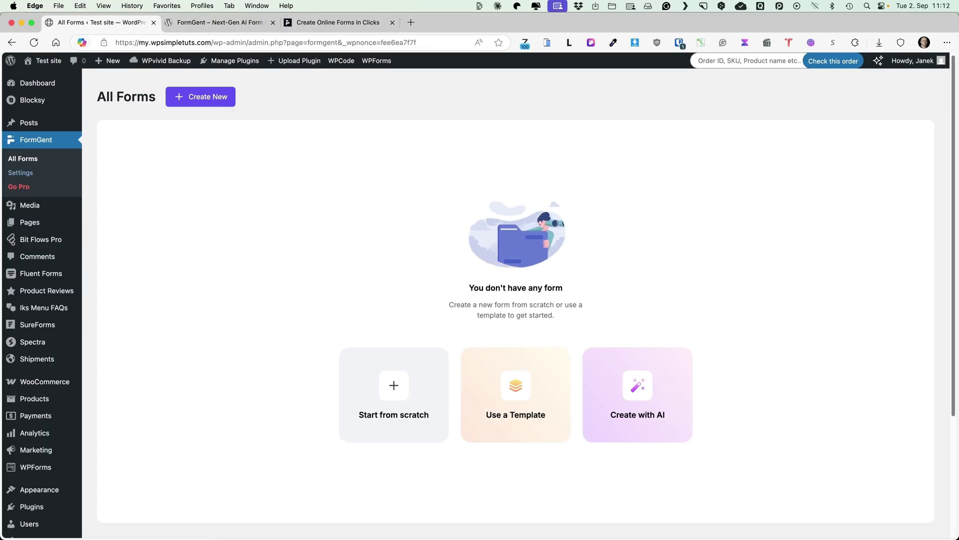
left_click(22, 173)
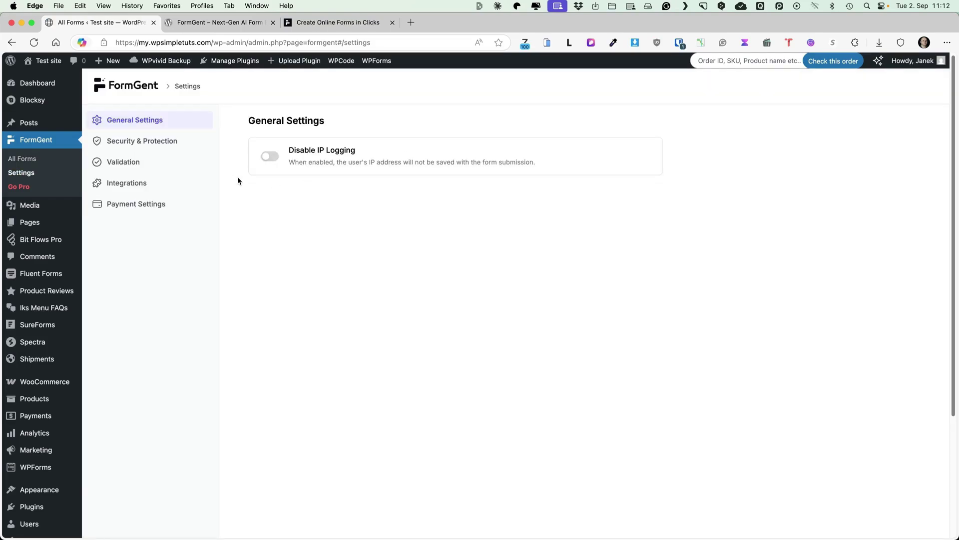
left_click(145, 141)
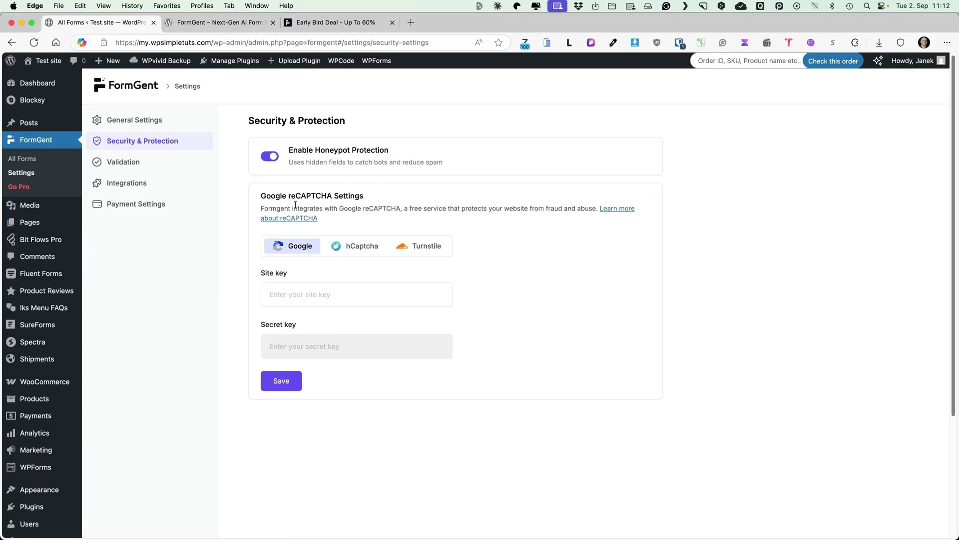
left_click(125, 160)
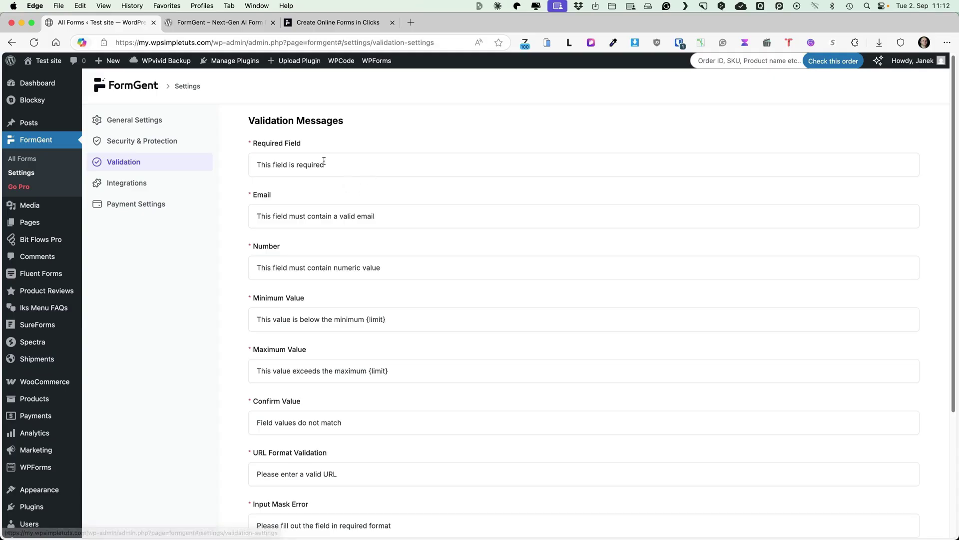
scroll(402, 221, "down", 3)
scroll(403, 217, "down", 2)
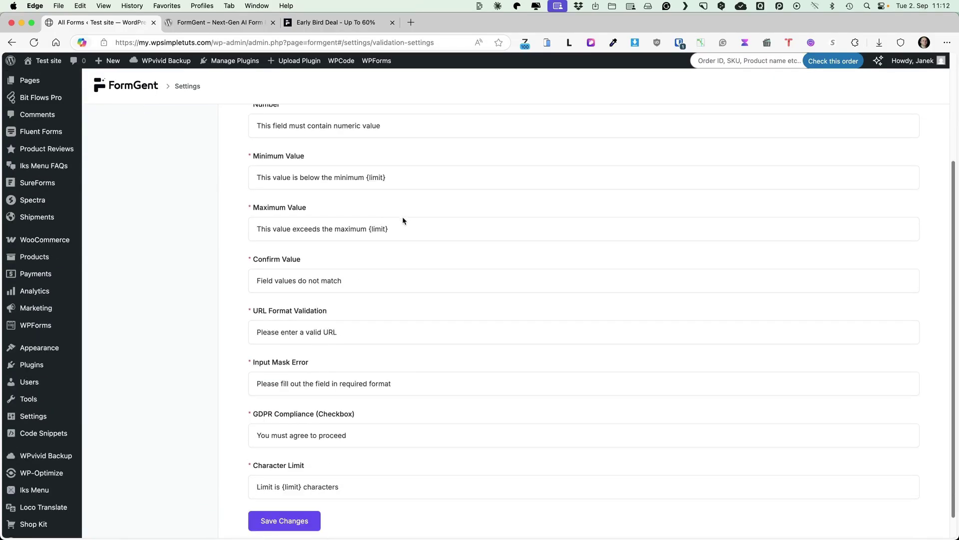
scroll(125, 184, "up", 10)
Step: Review the available FormGent integrations and expand the Google Map entry to its API key field
left_click(126, 184)
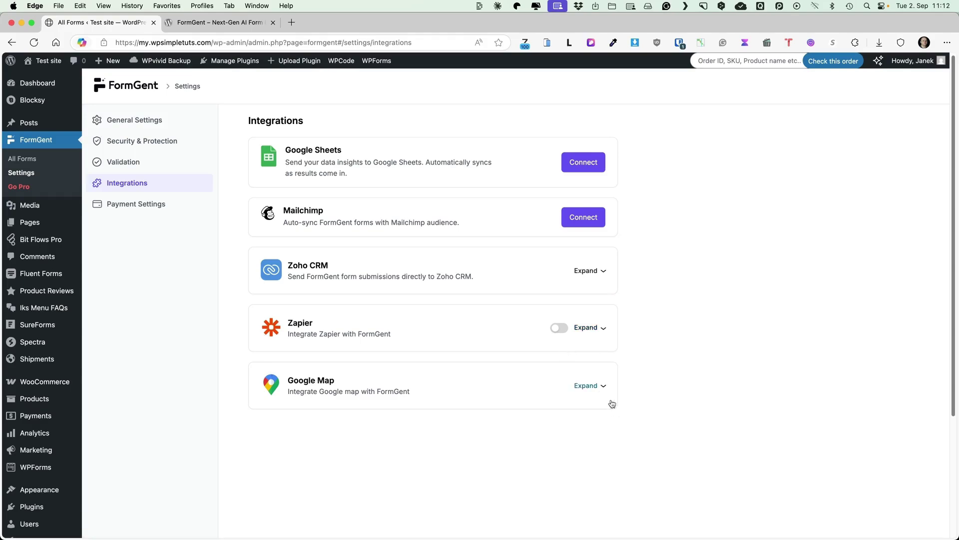
left_click(601, 386)
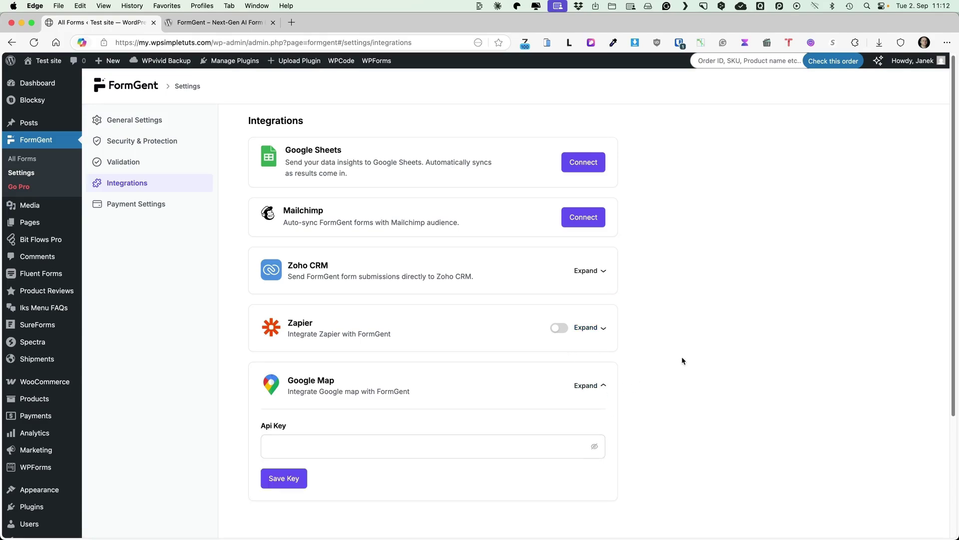
scroll(733, 299, "down", 2)
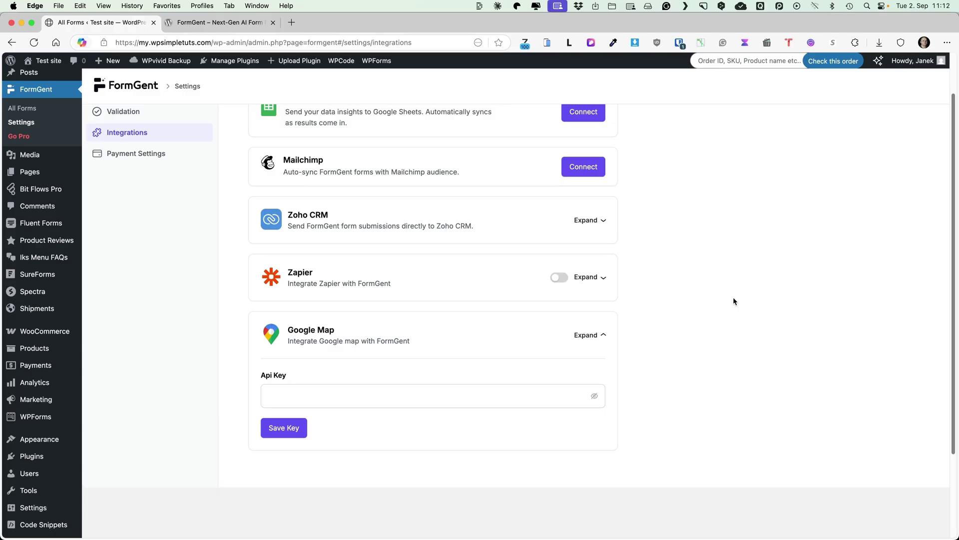
left_click(321, 397)
scroll(295, 325, "up", 2)
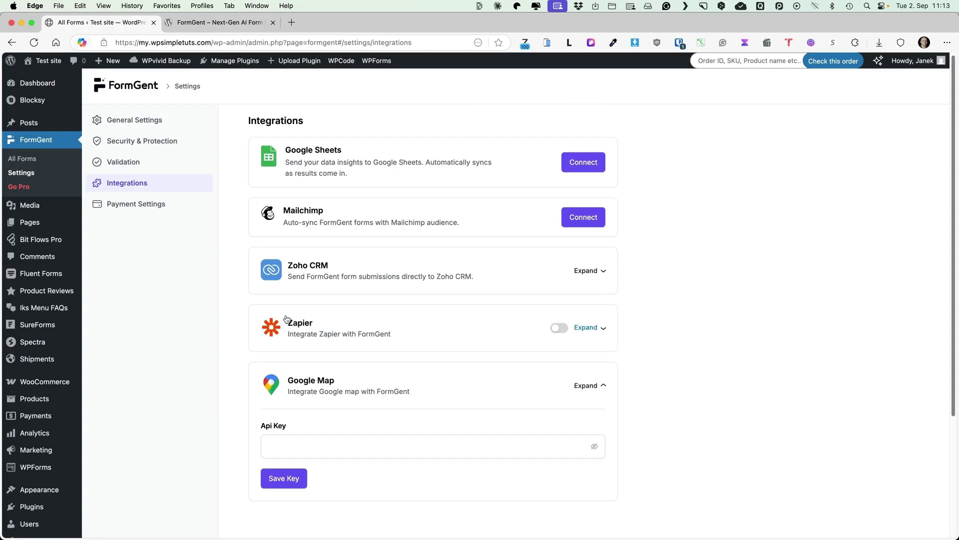
Step: Turn on Enable Payment in FormGent's payment settings
left_click(136, 202)
left_click(267, 186)
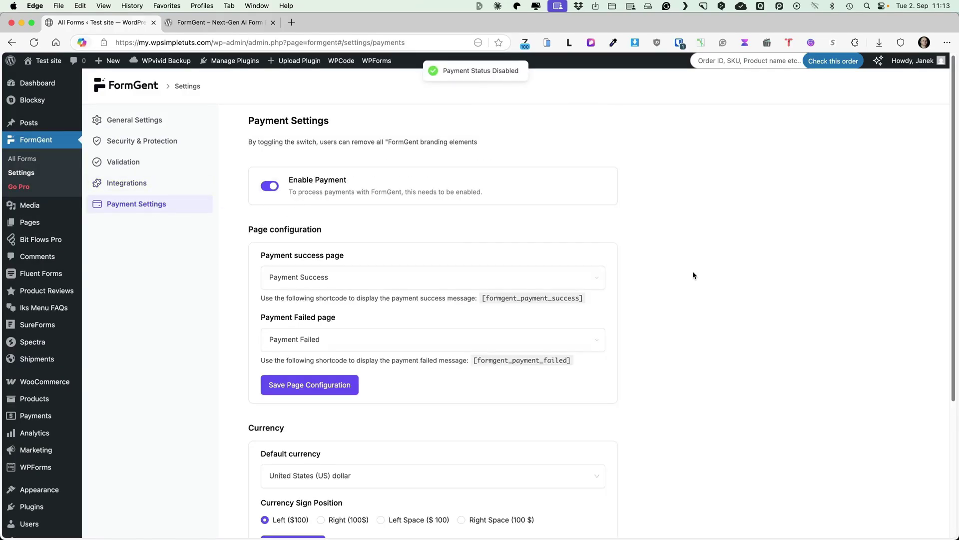
scroll(775, 308, "down", 1)
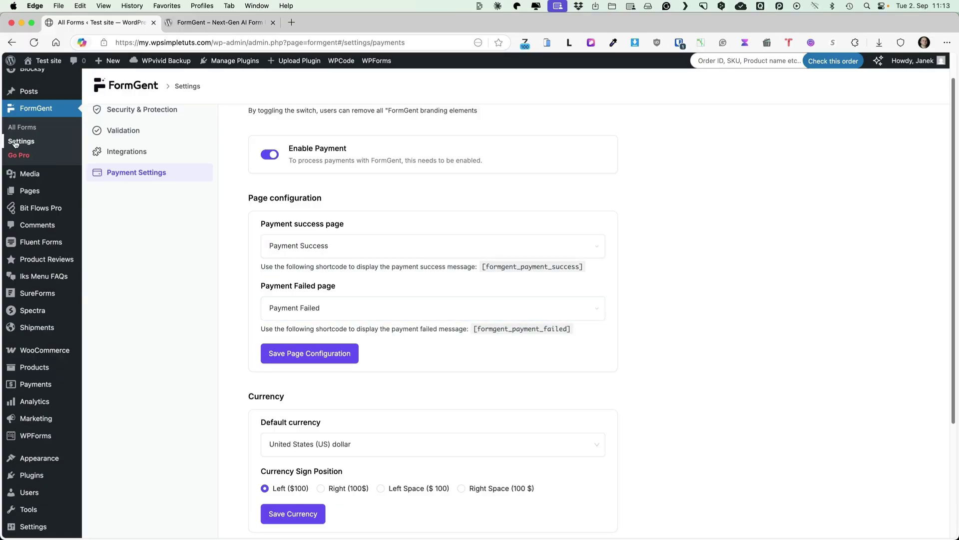
Step: Check the payment pages in the site's page list and look over the PayPal and Stripe gateway options in FormGent
left_click(95, 189, "super")
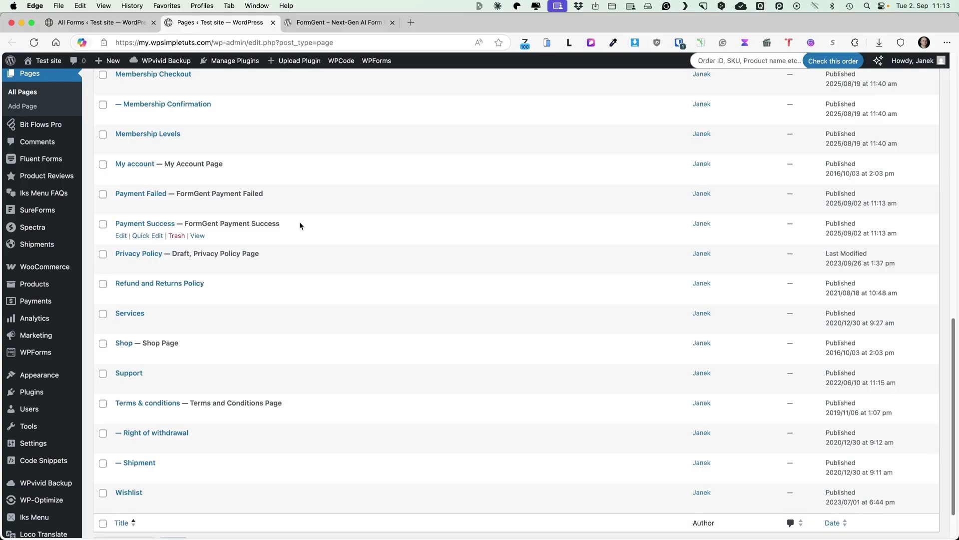
key("ctrl+shift+Tab")
scroll(510, 289, "down", 2)
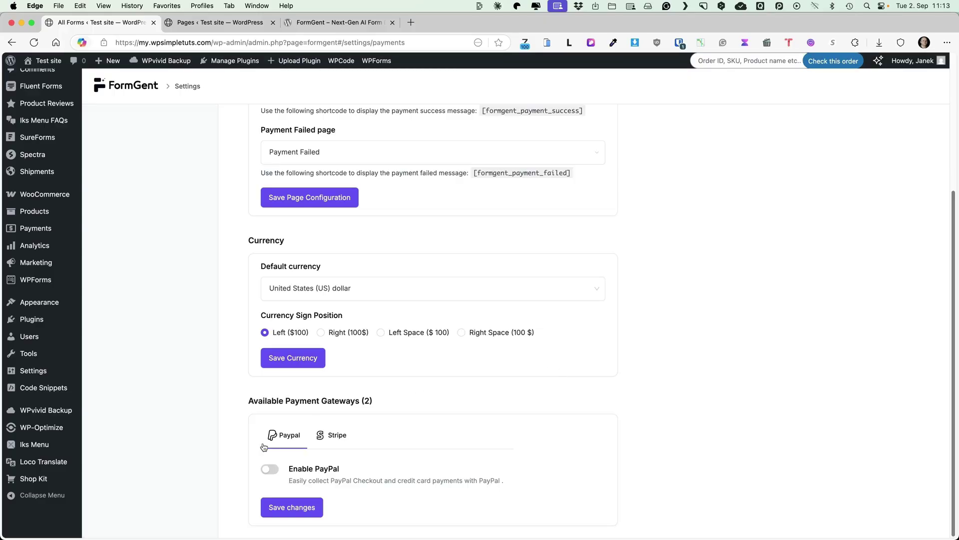
left_click(342, 435)
left_click(274, 443)
scroll(169, 345, "up", 5)
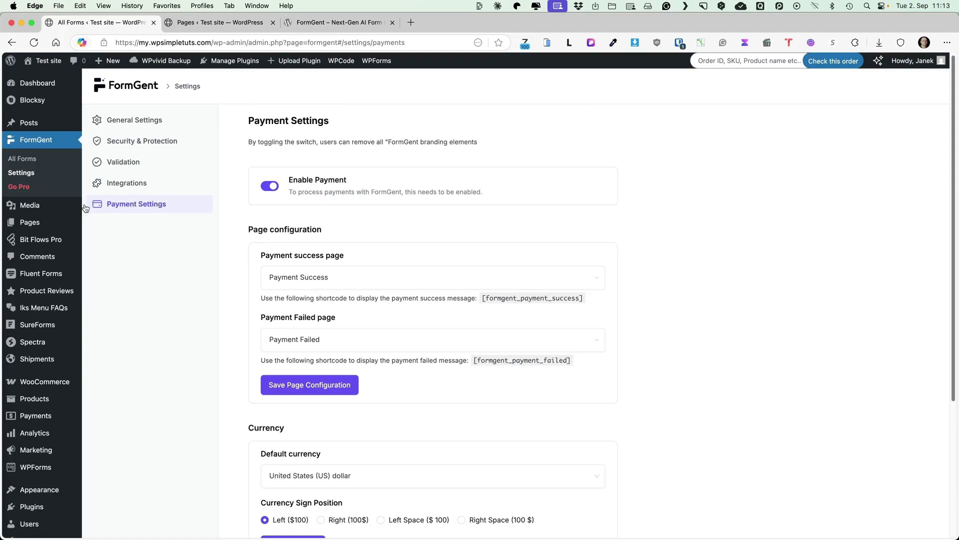
Step: Open the template library from FormGent's form list and view the BMI Calculator Form demo
left_click(20, 159)
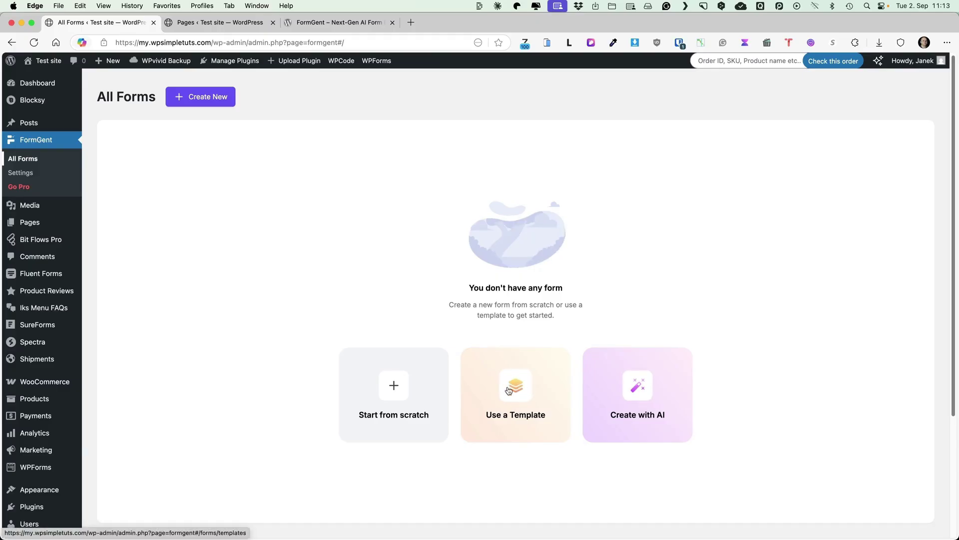
left_click(525, 388)
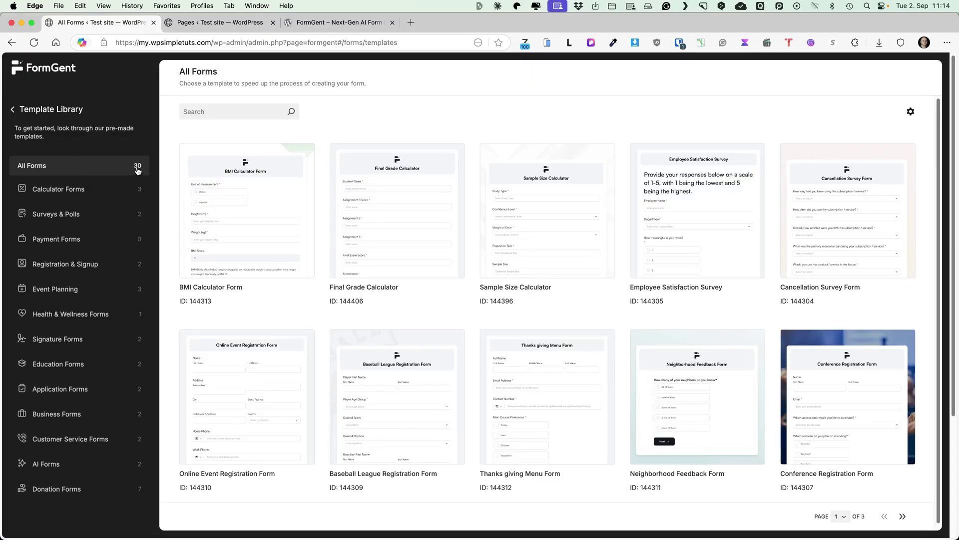
mouse_move(260, 208)
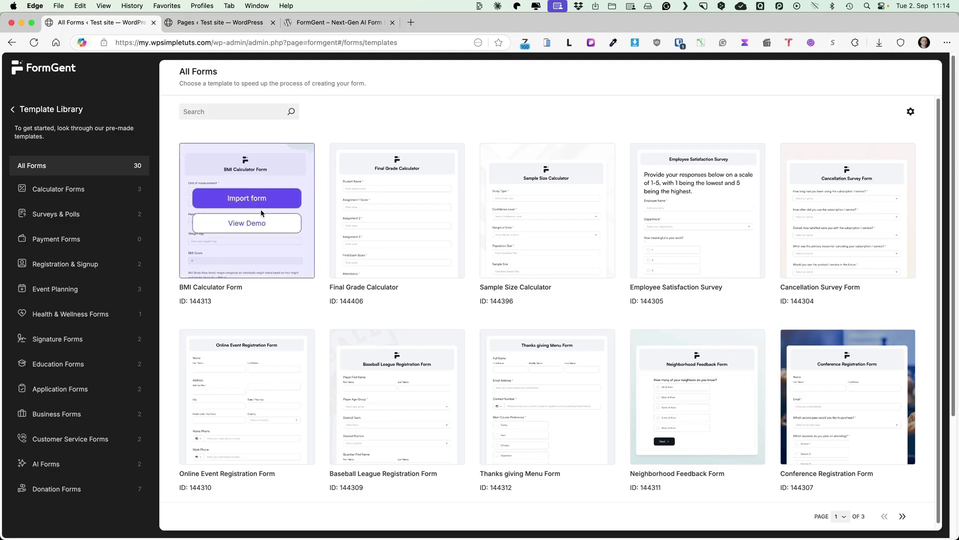
left_click(252, 224)
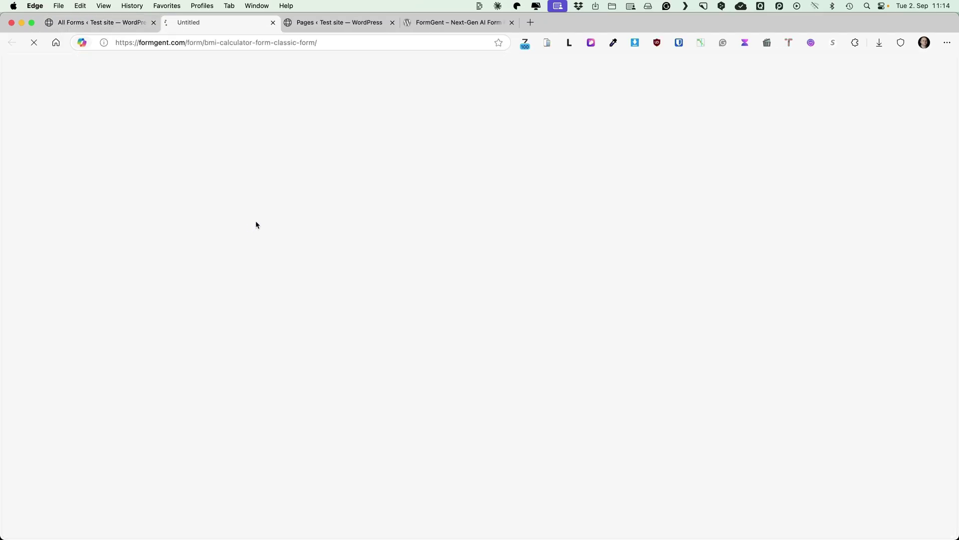
scroll(444, 261, "down", 2)
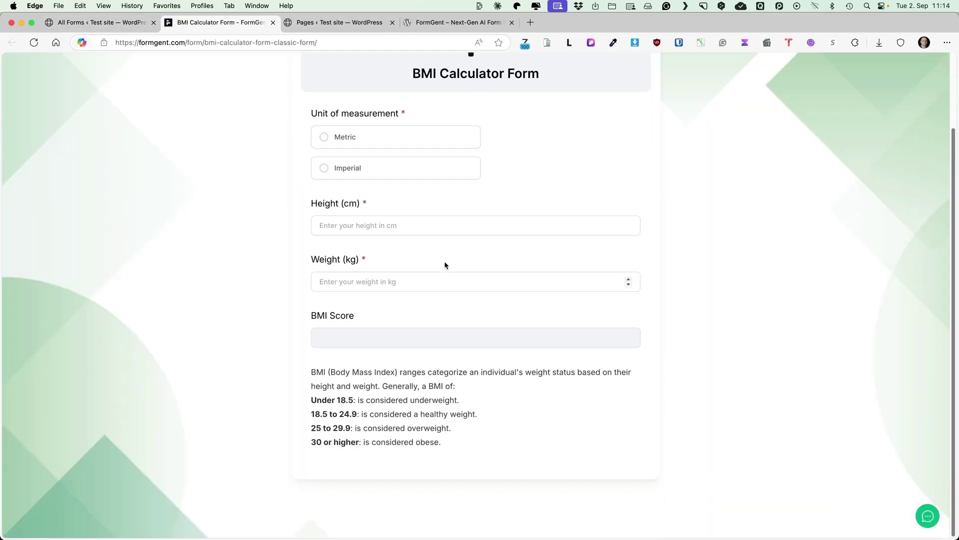
scroll(445, 261, "up", 2)
left_click(100, 22)
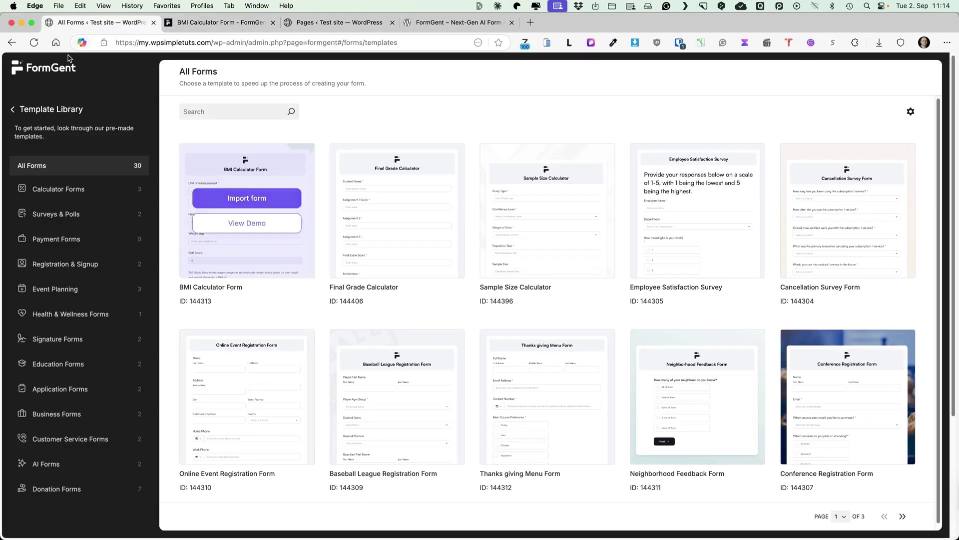
Step: Browse the Calculator Forms and Application Forms template categories, returning to all forms
left_click(55, 192)
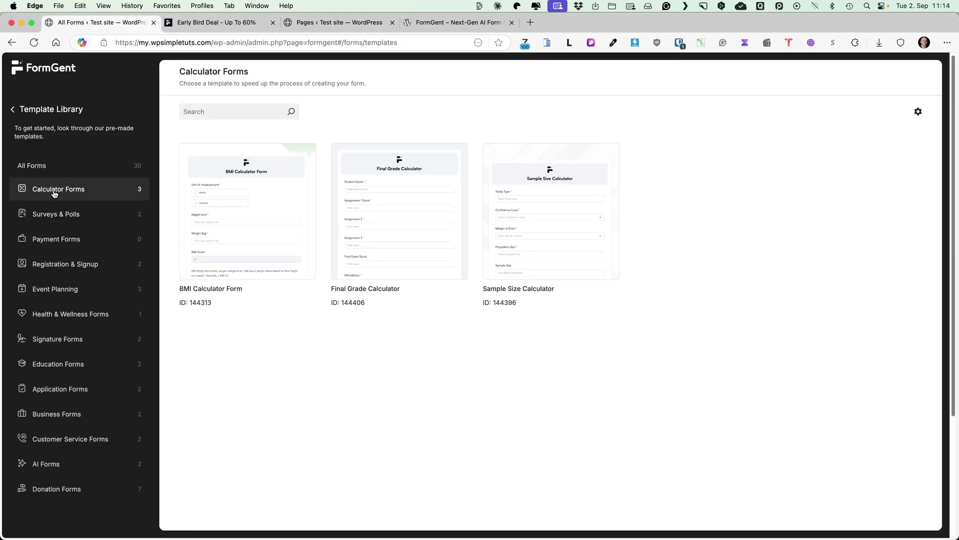
left_click(65, 390)
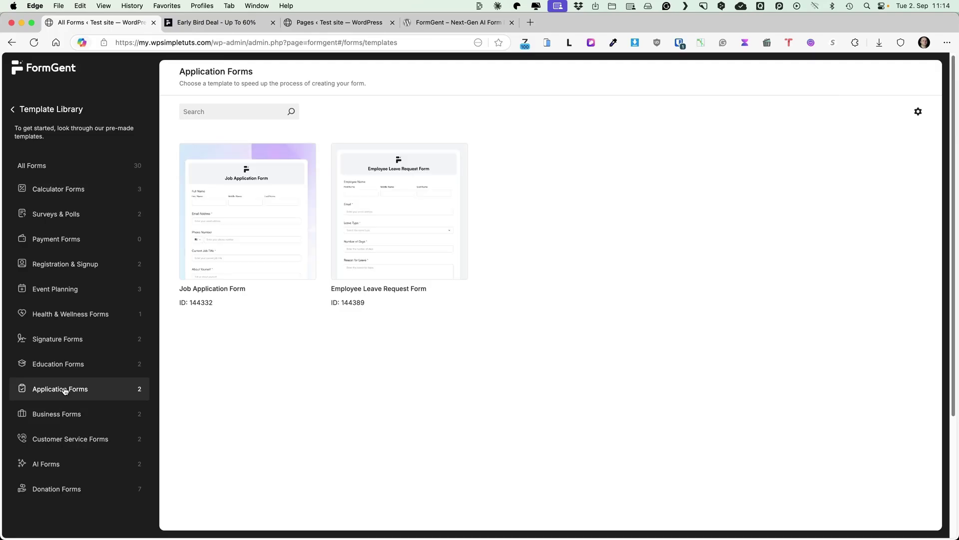
left_click(34, 166)
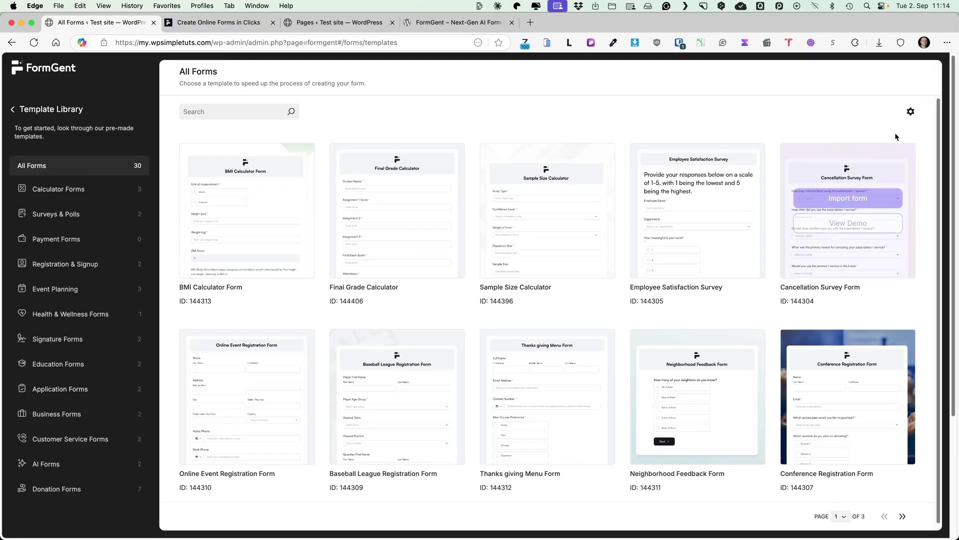
Step: Set the template library's preview size to the maximum
left_click(911, 111)
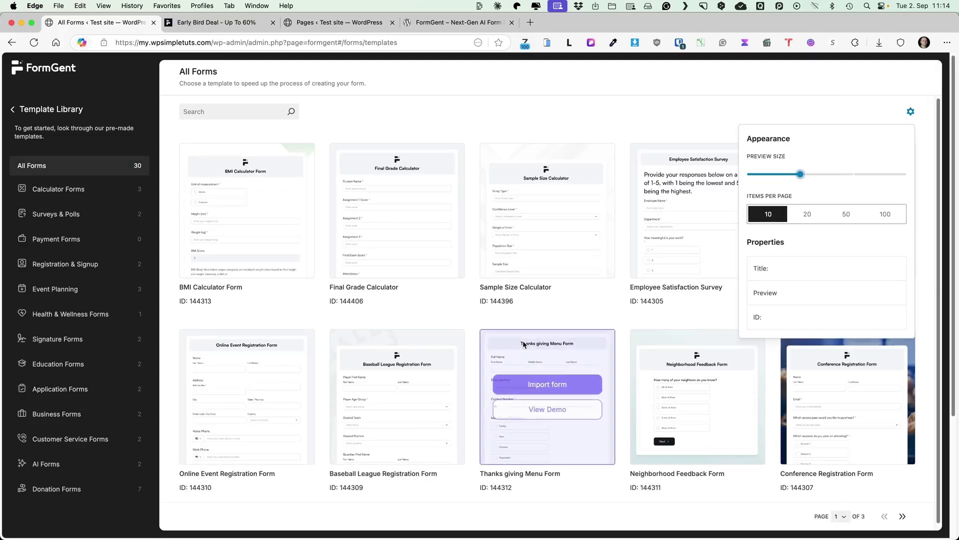
scroll(531, 340, "down", 1)
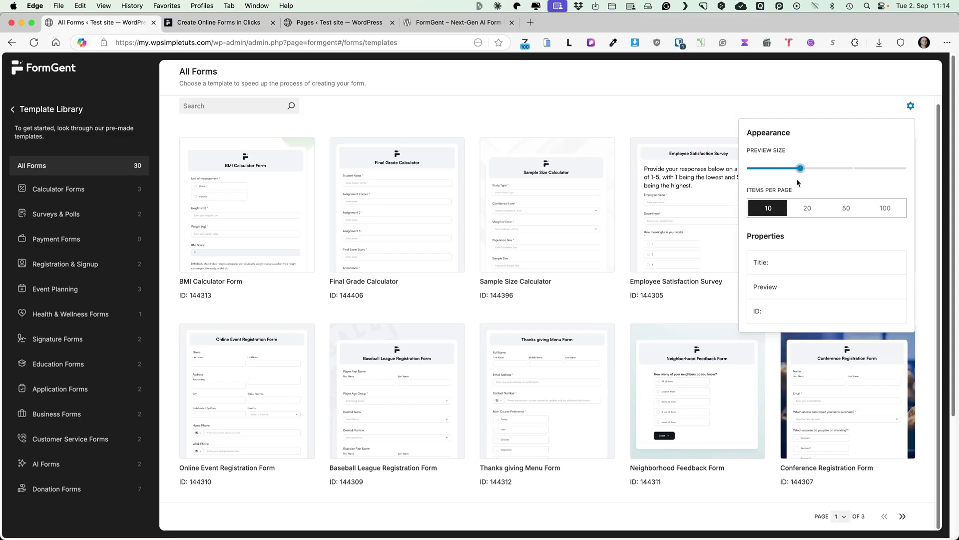
left_click_drag(800, 167, 882, 170)
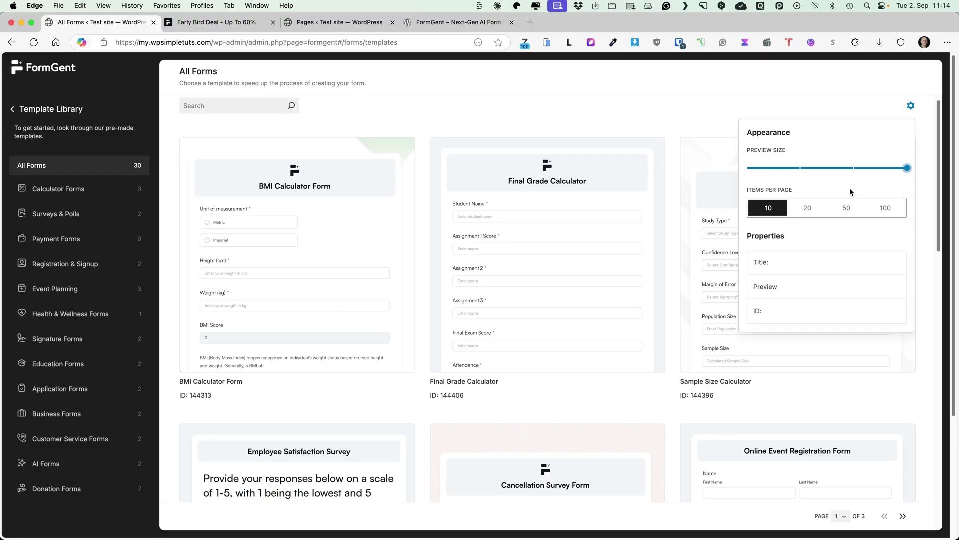
mouse_move(292, 213)
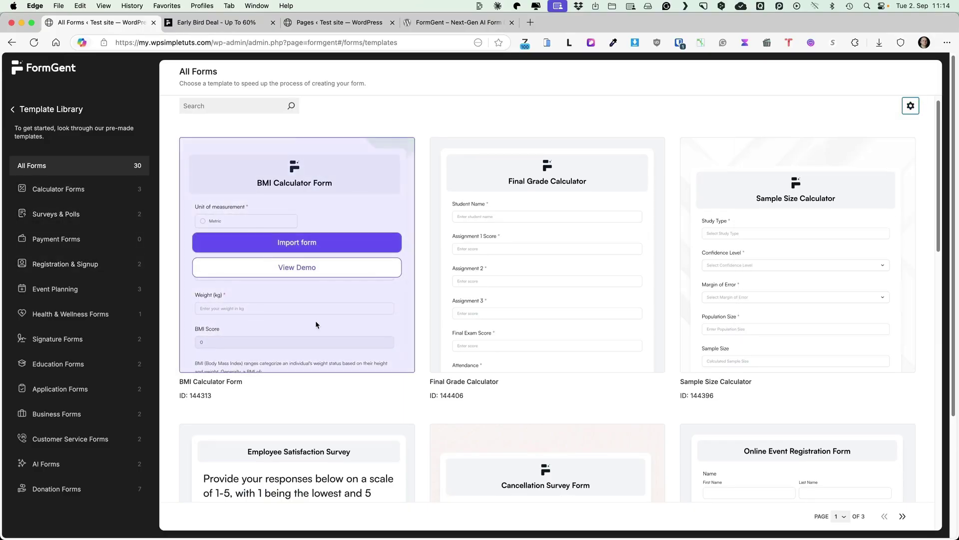
Step: Import the Job Application Form template from the Application Forms category as "Application form demo" and open it for customization
left_click(55, 388)
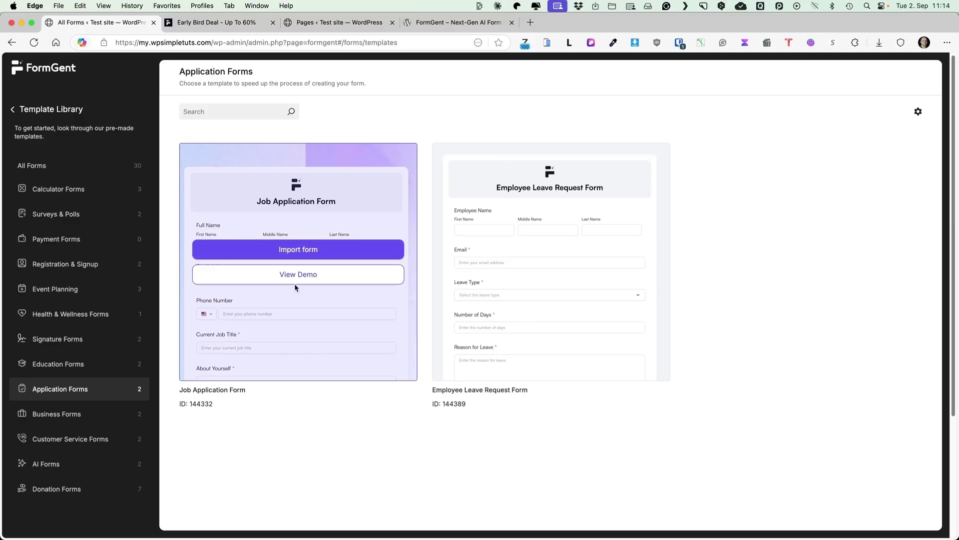
left_click(301, 252)
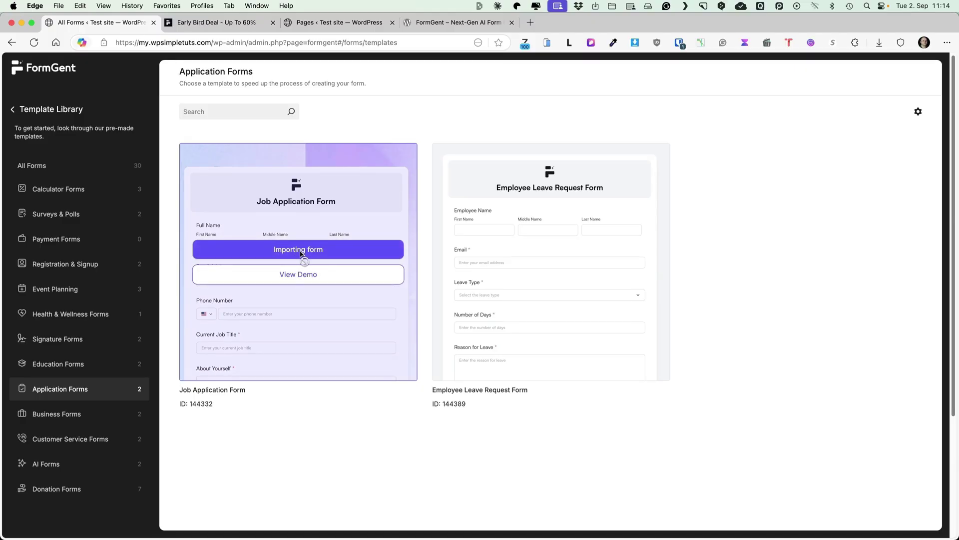
type("Application f")
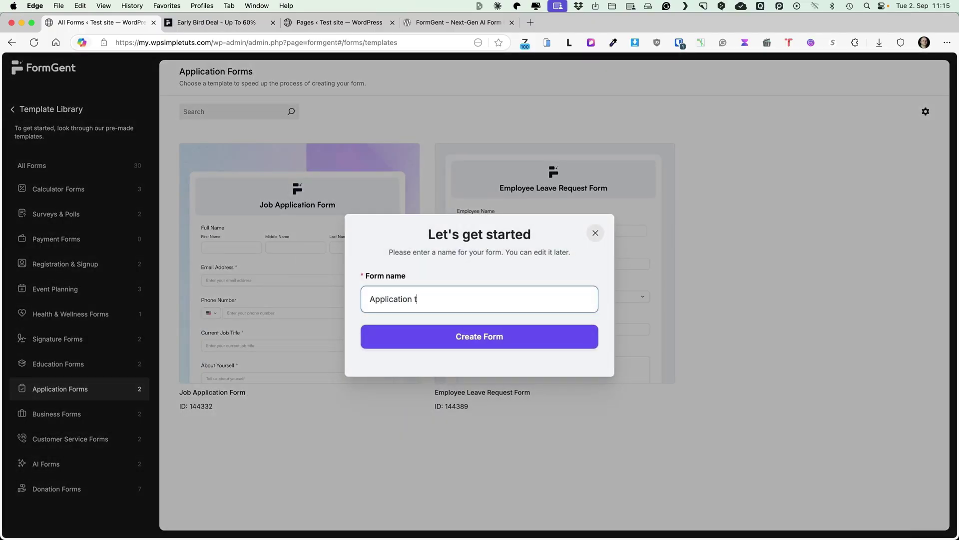
type("orm demo")
left_click(505, 337)
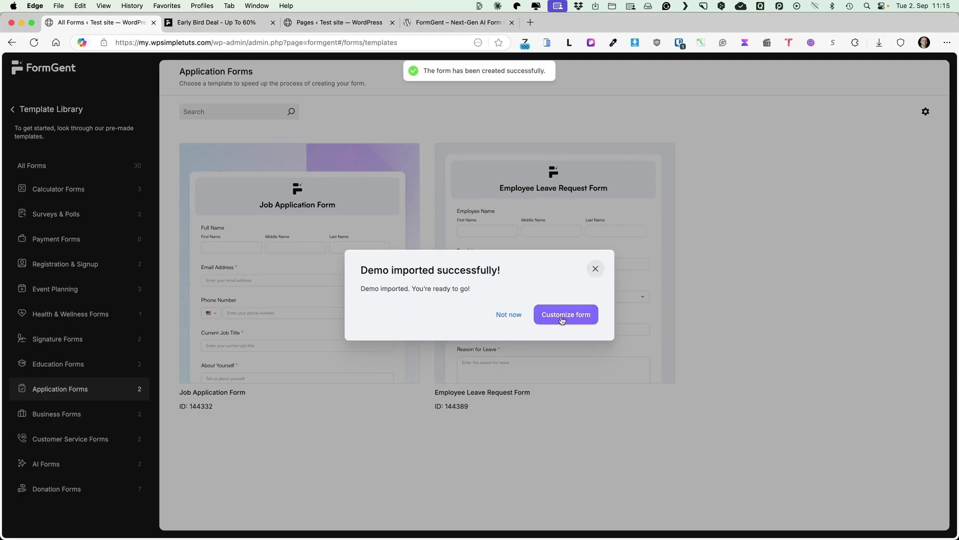
left_click(563, 317)
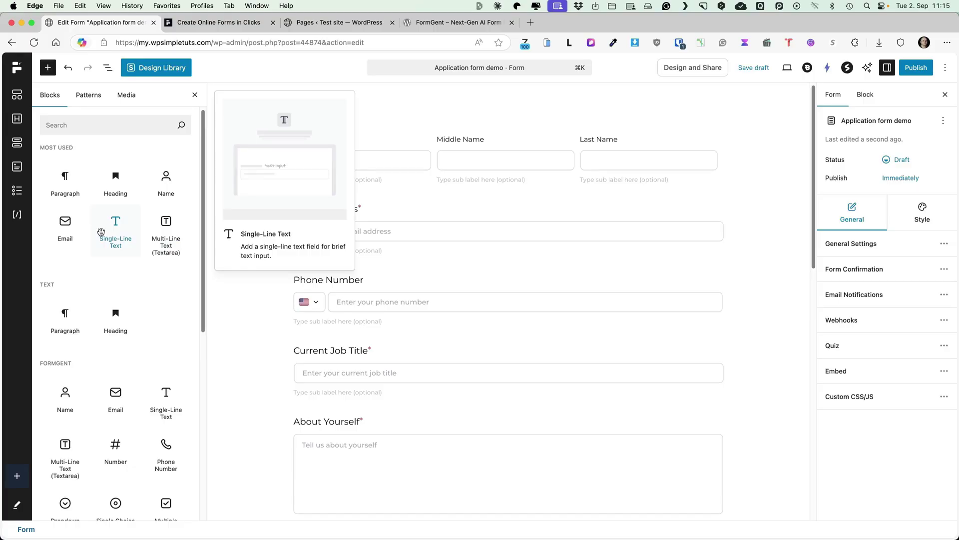
Step: Look through the FormGent field blocks and payment field blocks available for the form
scroll(83, 299, "down", 3)
scroll(85, 308, "down", 2)
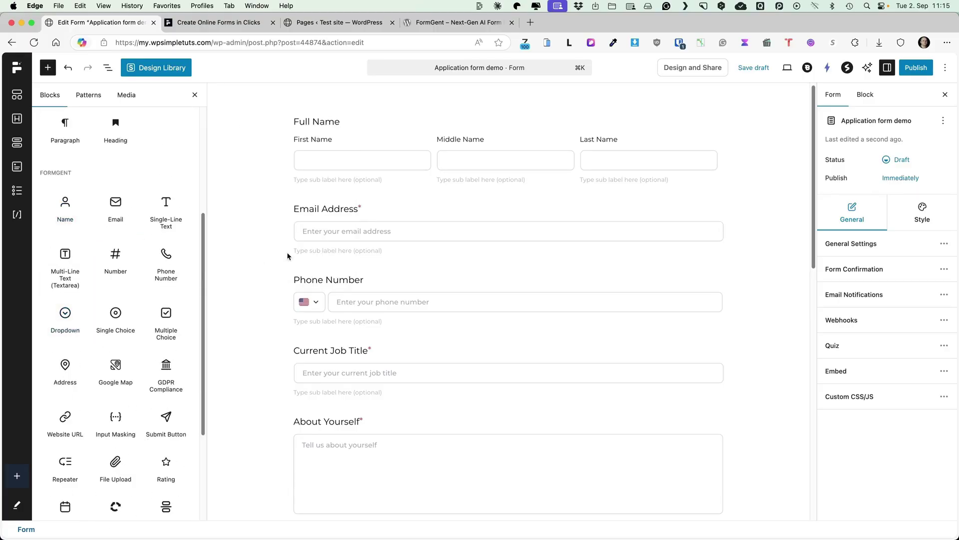
mouse_move(362, 264)
scroll(194, 285, "down", 1)
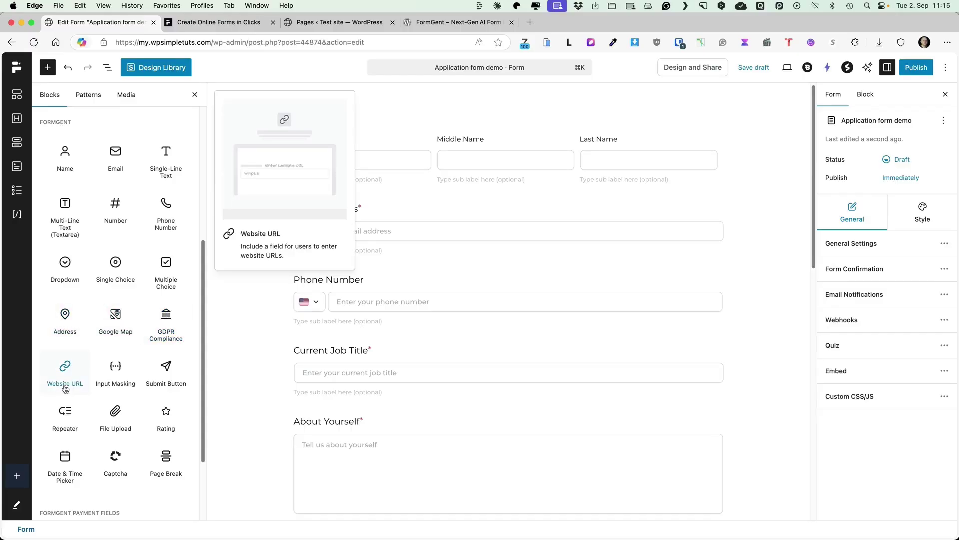
scroll(120, 374, "down", 4)
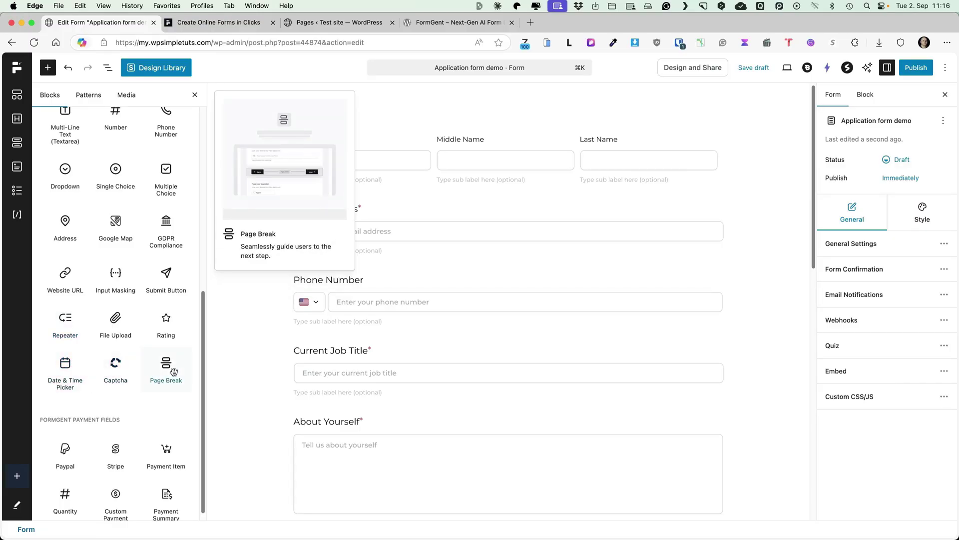
scroll(155, 392, "down", 1)
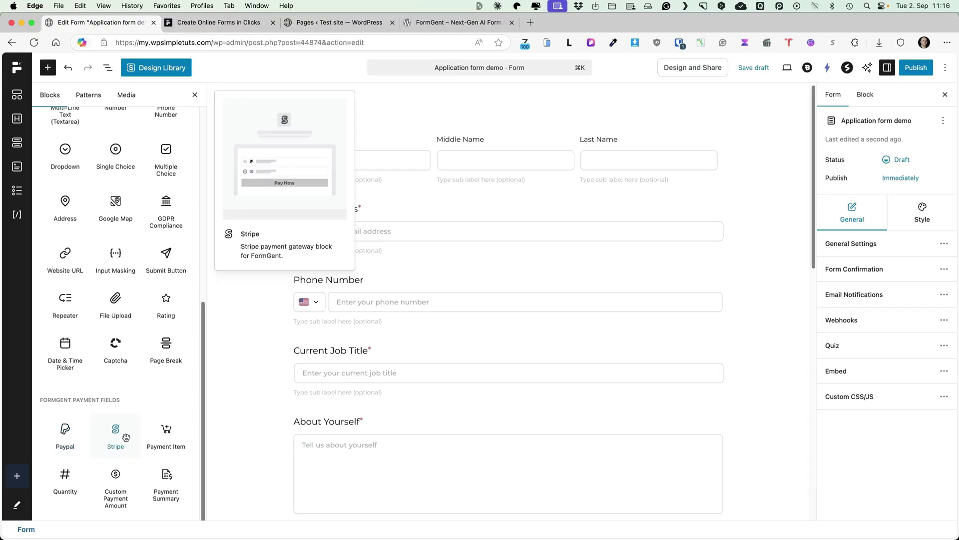
Step: Insert Payment Item, Quantity, Custom Payment Amount and Payment Summary blocks directly below the Email Address field, each above the previous one
left_click_drag(163, 433, 400, 287)
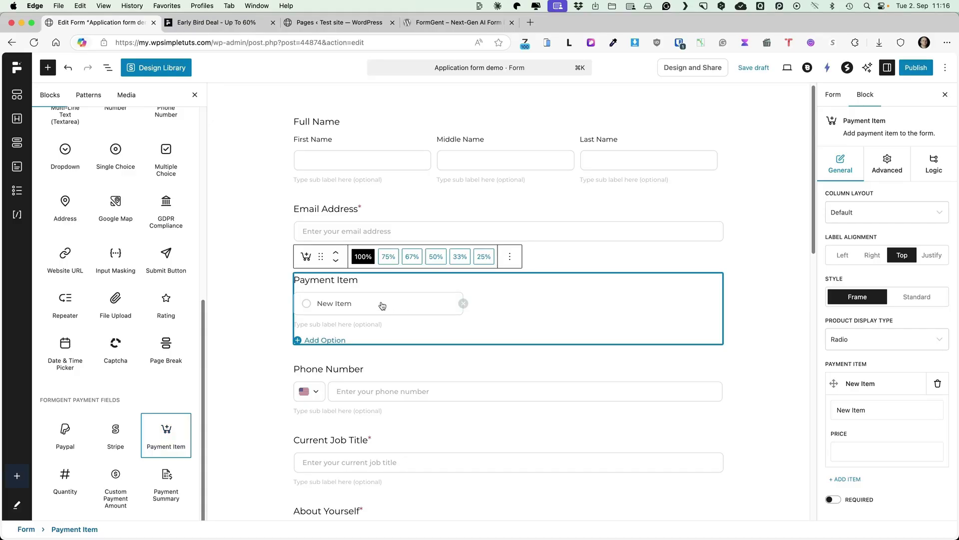
mouse_move(60, 479)
left_click_drag(60, 478, 353, 310)
mouse_move(117, 480)
left_click_drag(116, 480, 354, 282)
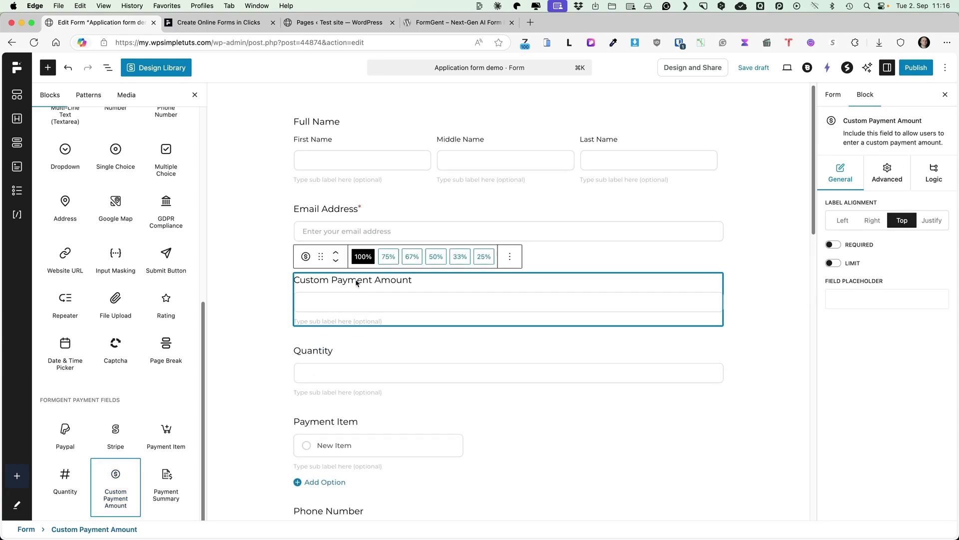
left_click_drag(166, 479, 345, 279)
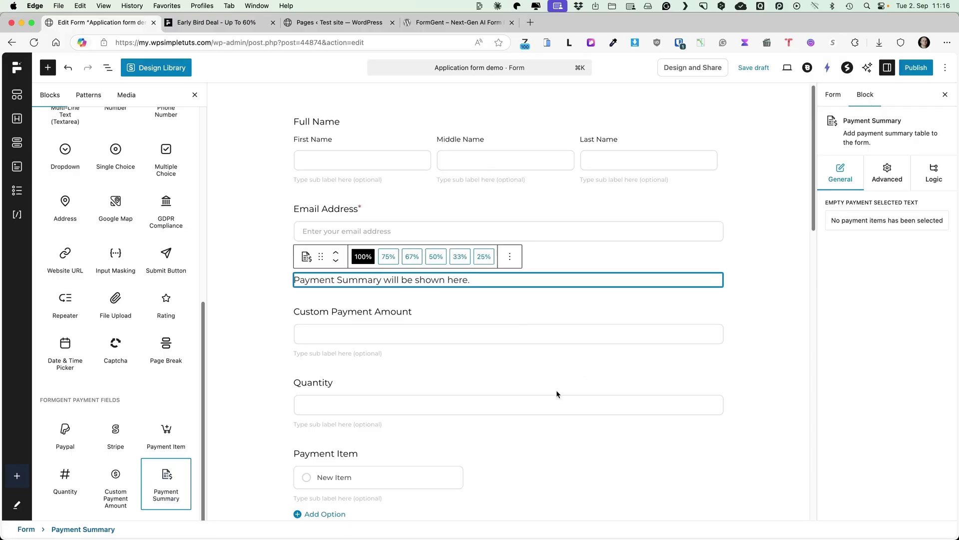
Step: Review the remaining FormGent blocks, including the previews of Repeater and File Upload
scroll(233, 385, "down", 1)
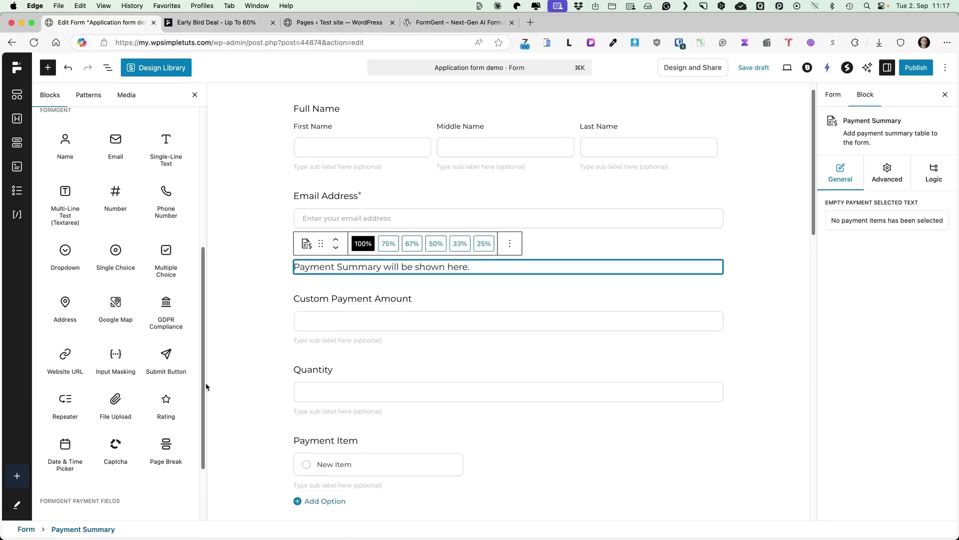
scroll(165, 430, "down", 1)
mouse_move(165, 429)
scroll(164, 428, "down", 1)
mouse_move(65, 338)
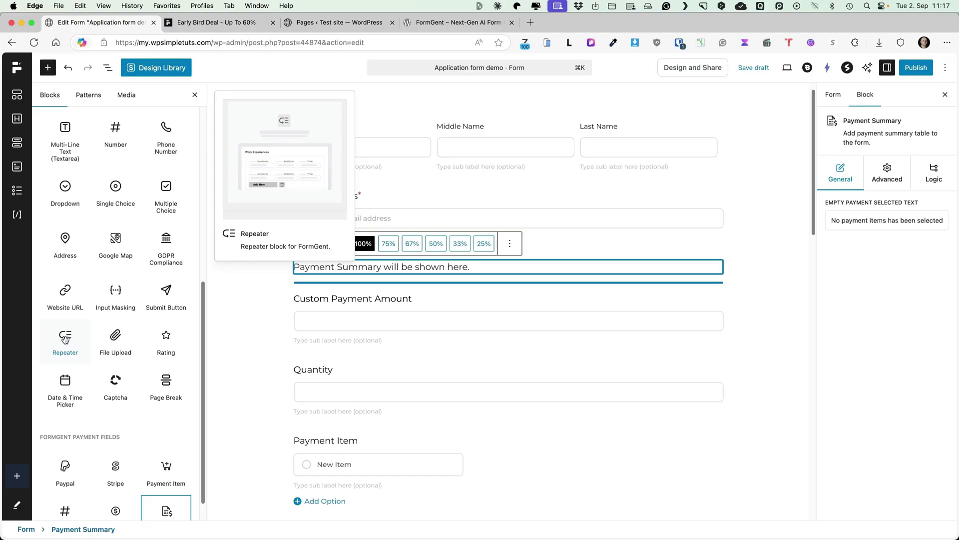
mouse_move(129, 333)
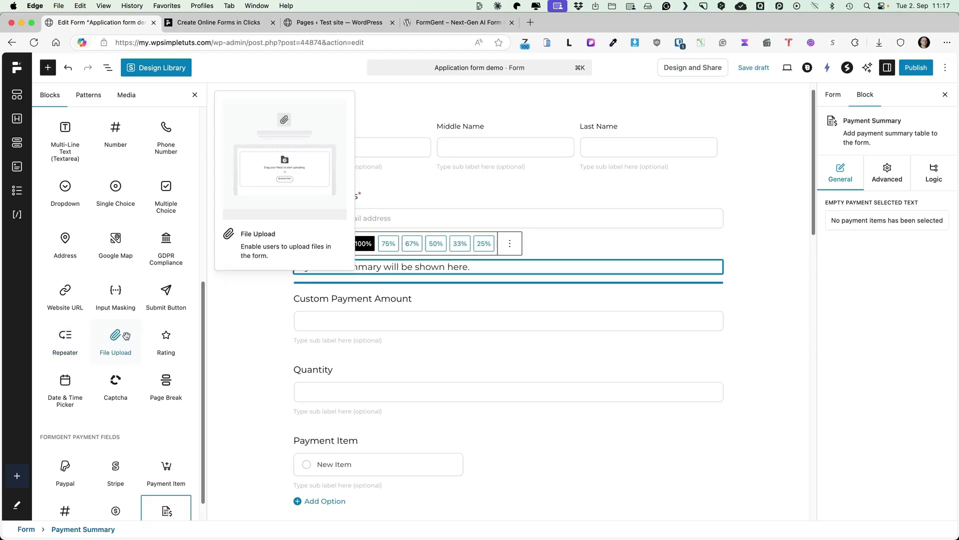
scroll(430, 299, "up", 1)
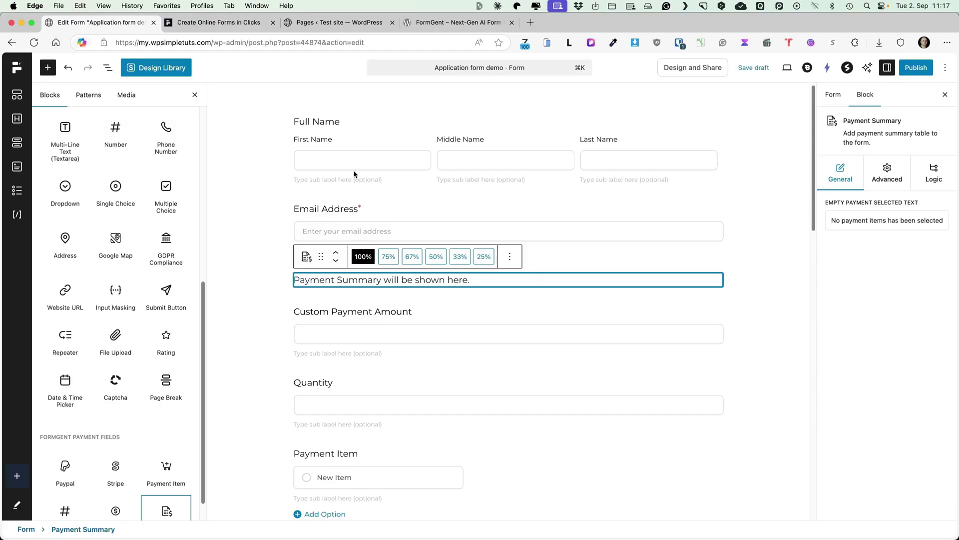
Step: Try the First Name field at 100%, 75%, 67%, 50% and 25% width, and restore it to 33%
left_click(350, 138)
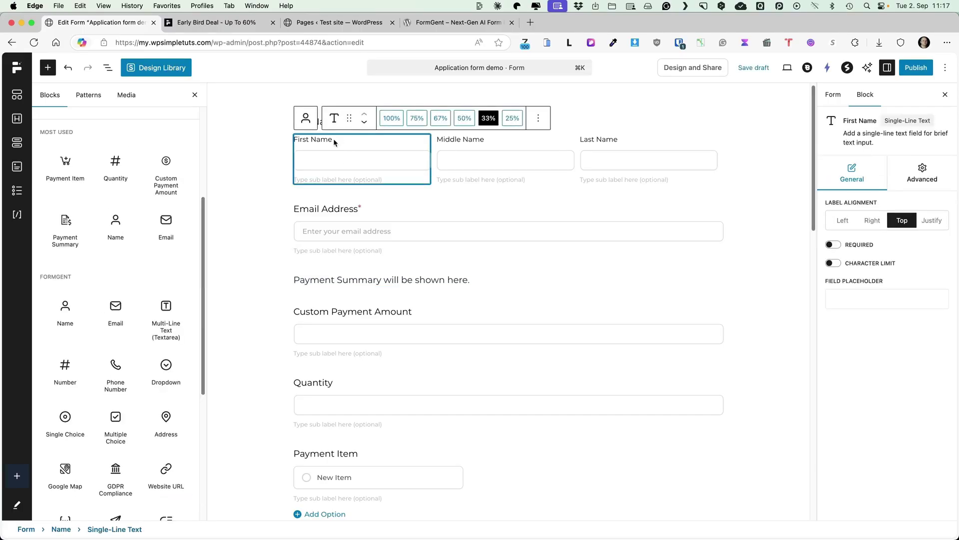
left_click(395, 116)
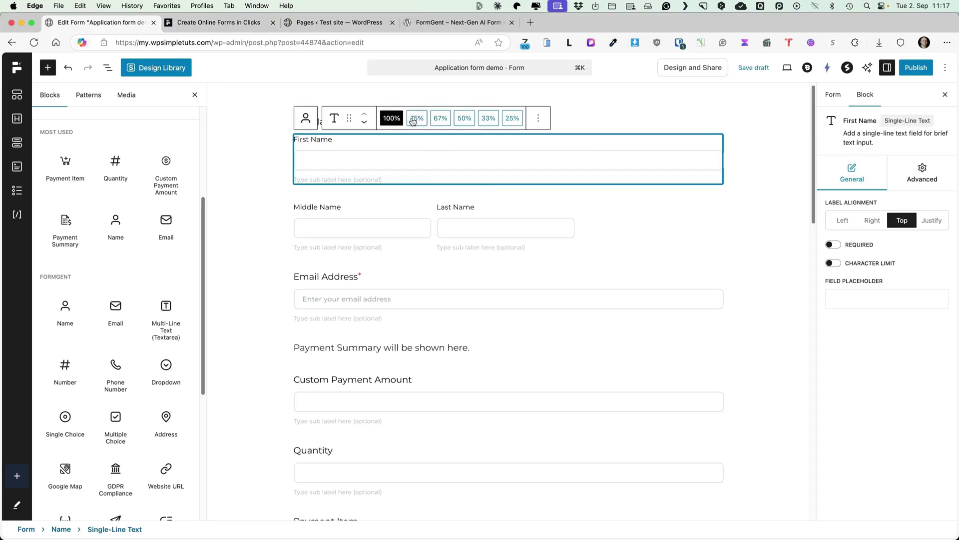
left_click(413, 120)
left_click(439, 119)
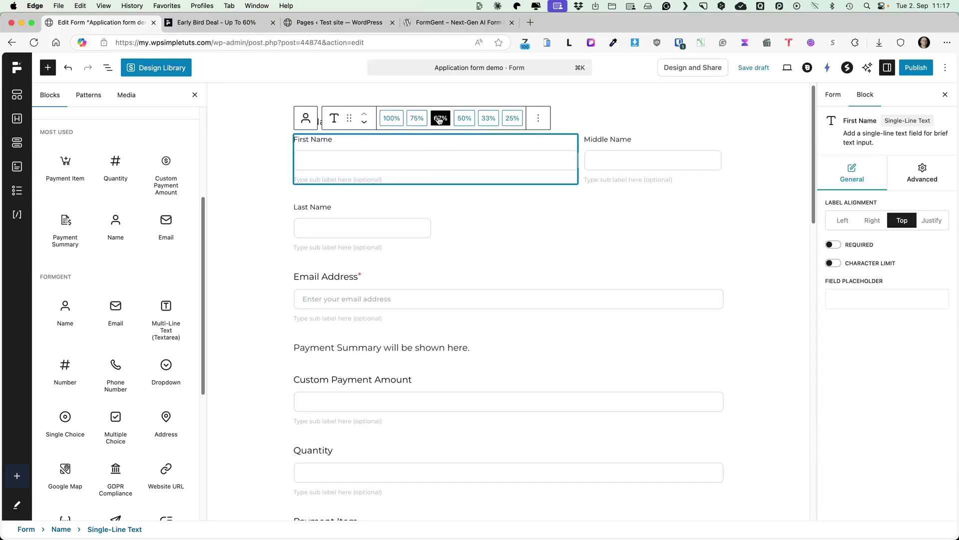
left_click(464, 119)
left_click(488, 120)
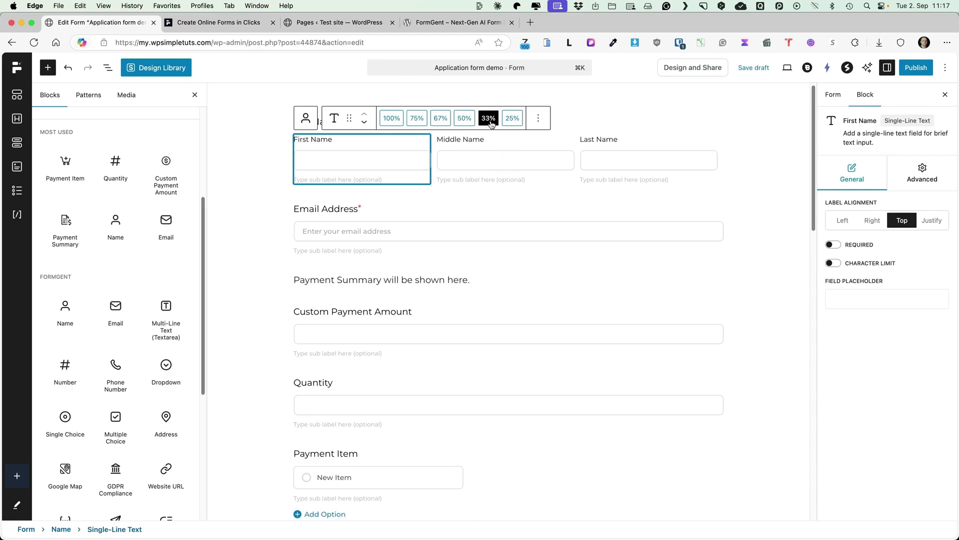
left_click(513, 120)
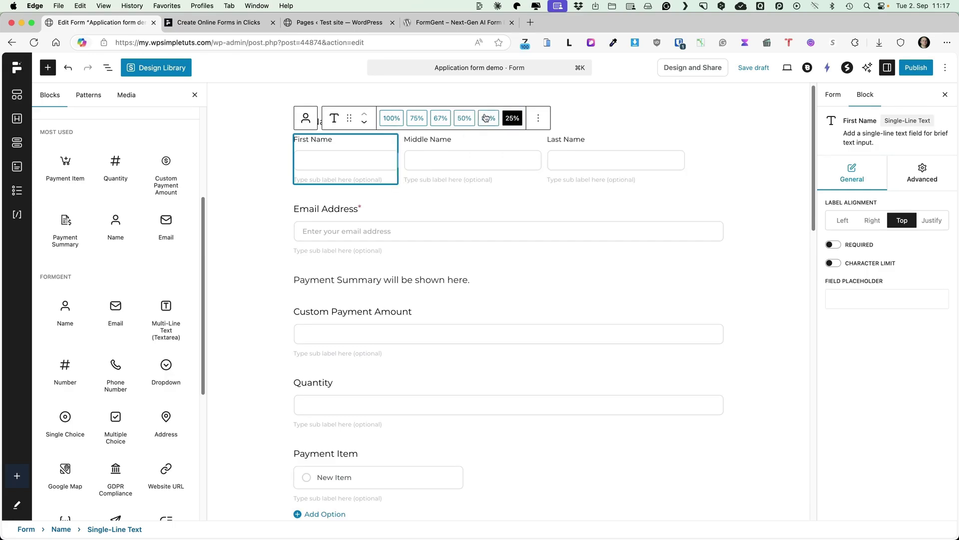
left_click(487, 118)
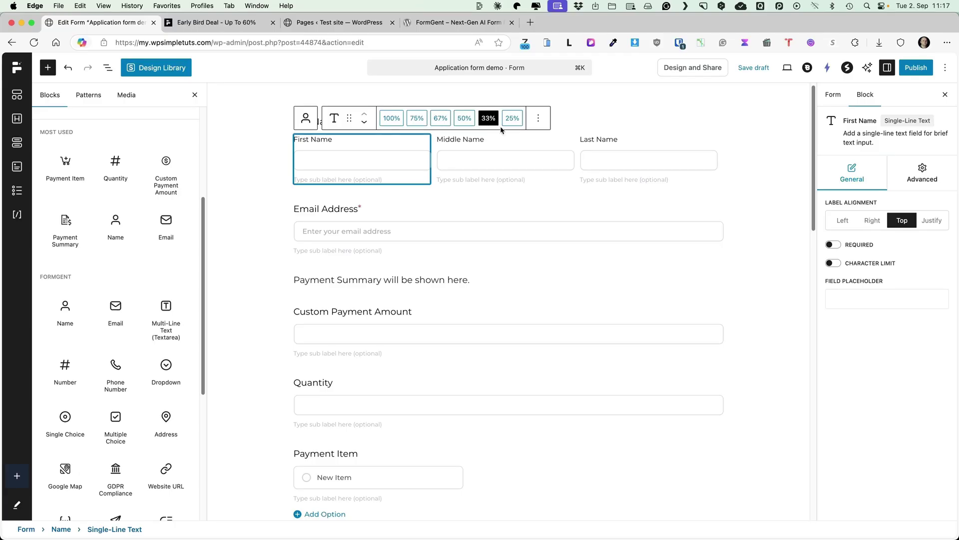
Step: Try the Left, Right and Justify label alignments on the First Name field, and restore Top
left_click(842, 224)
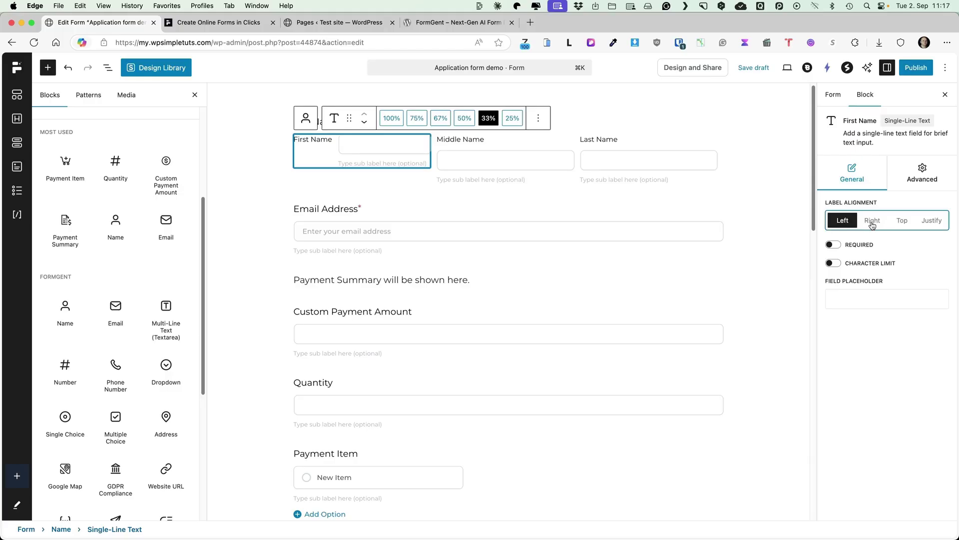
left_click(875, 223)
left_click(902, 219)
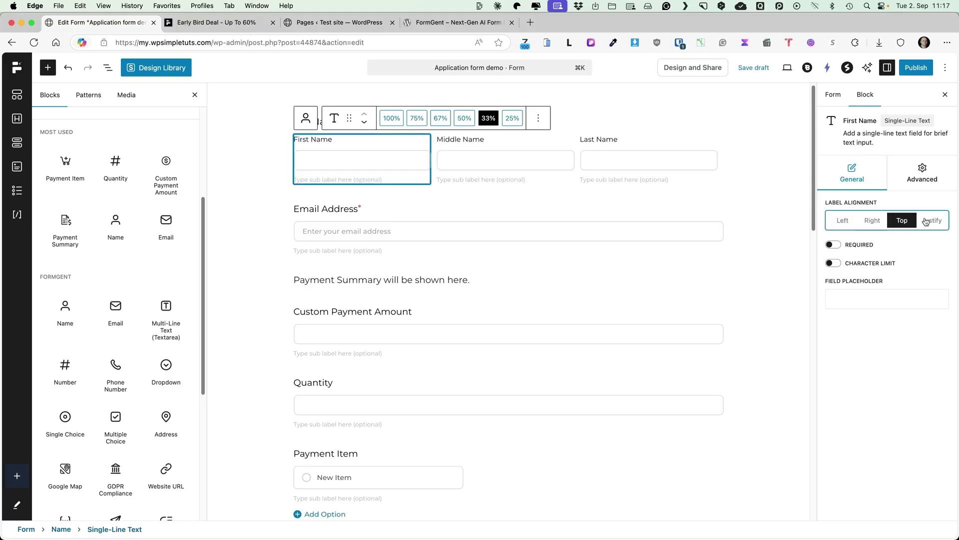
left_click(931, 221)
left_click(899, 224)
Step: Make the First Name field required with the placeholder "Enter your name", and view its advanced options including additional CSS classes
left_click(836, 247)
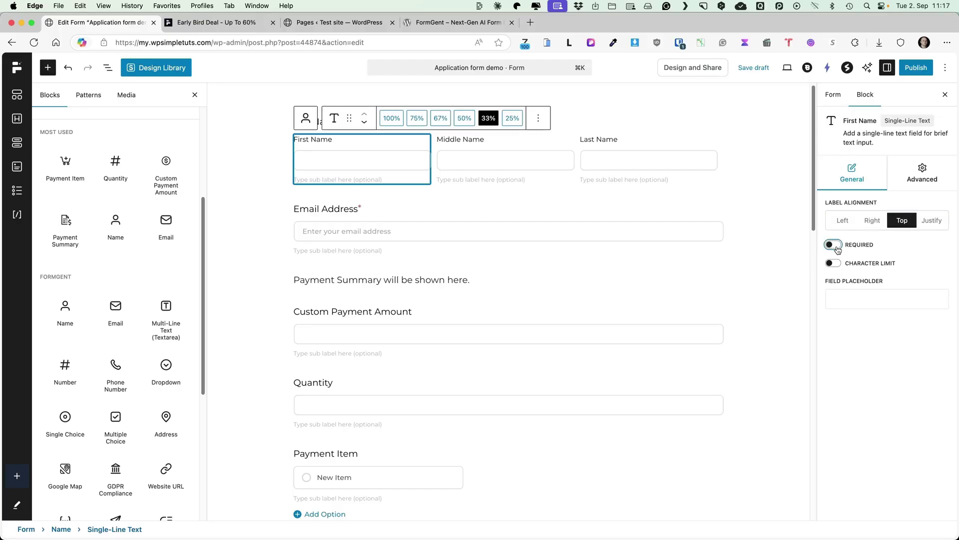
left_click(833, 245)
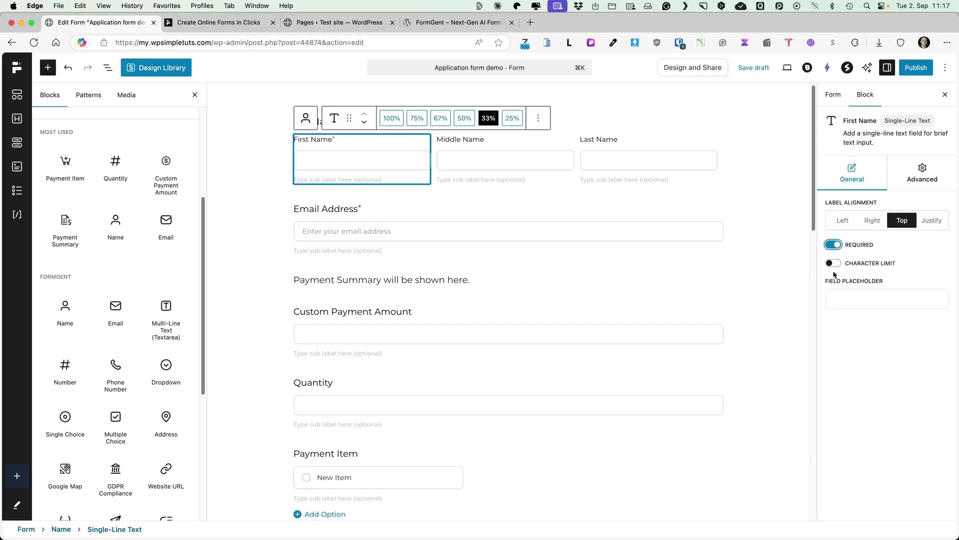
left_click(834, 264)
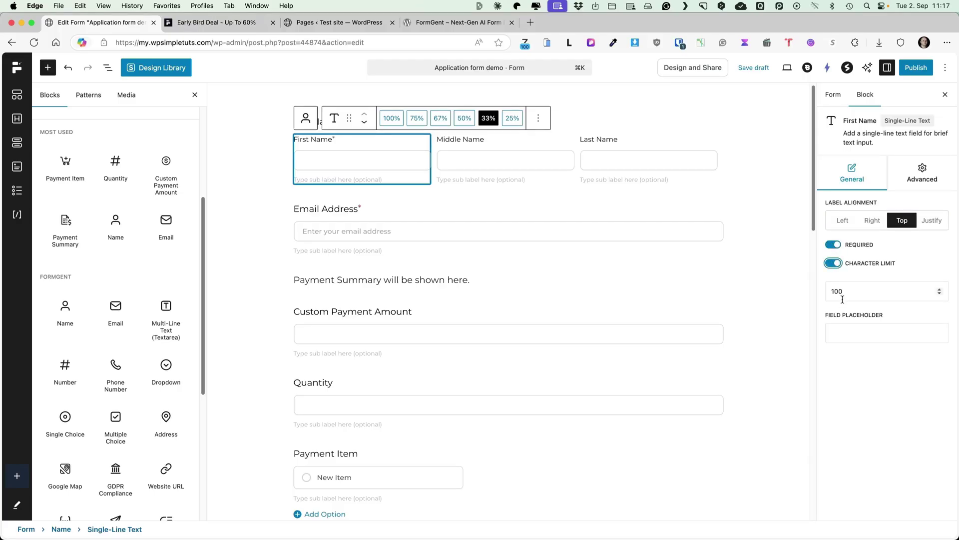
left_click(833, 264)
left_click(847, 295)
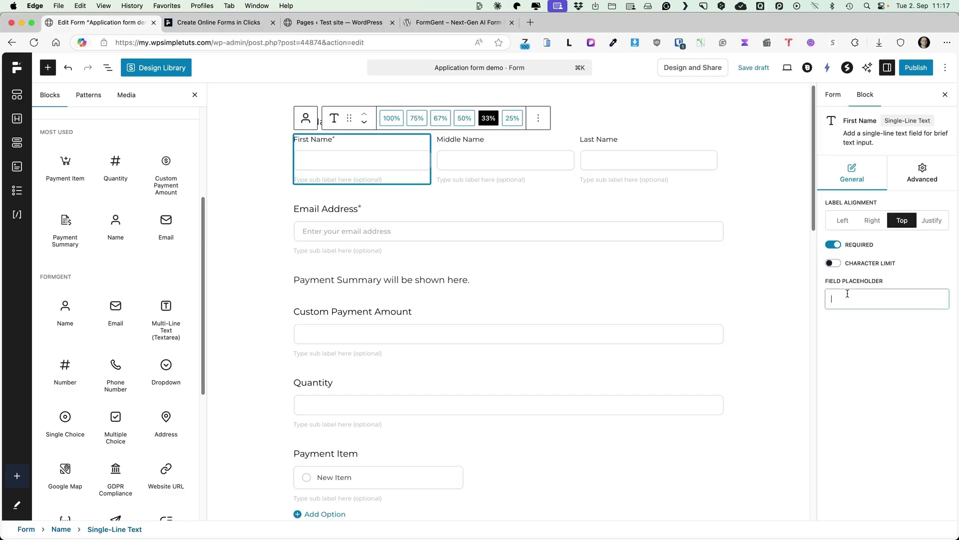
type("Enter your name")
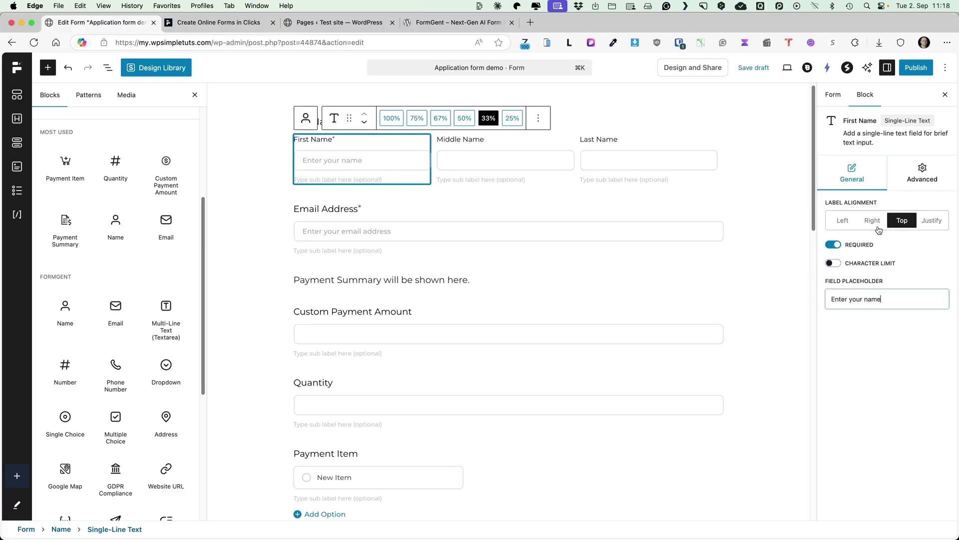
left_click(917, 173)
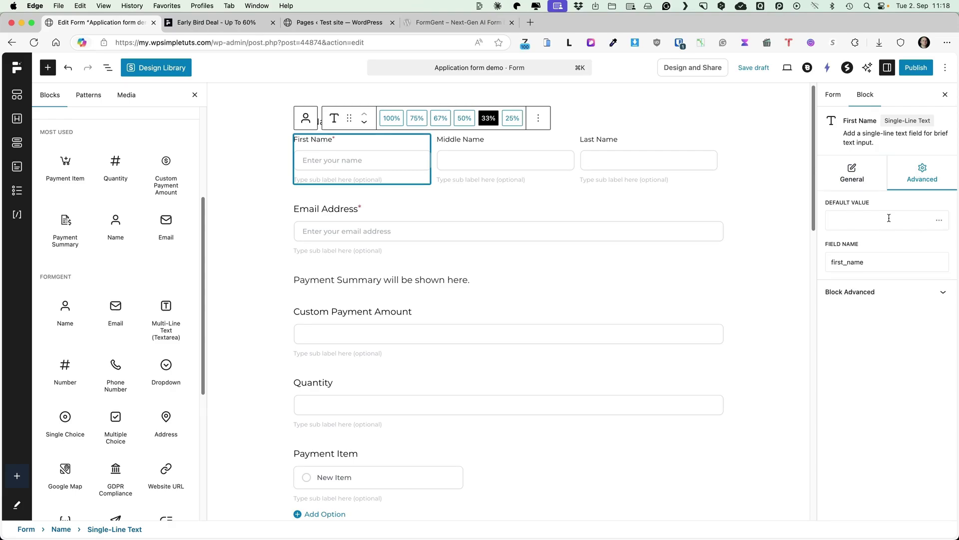
left_click(874, 289)
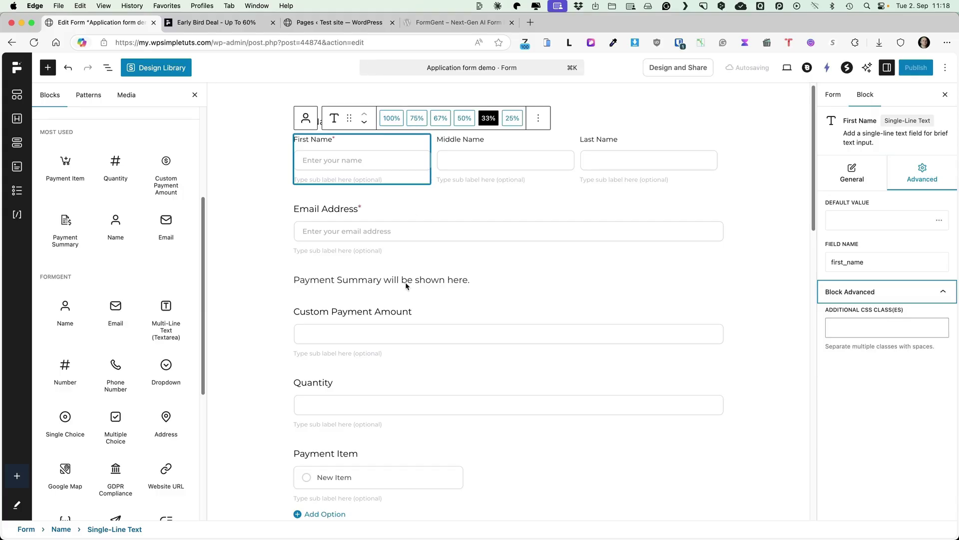
Step: Insert a Single Choice field between the name fields and Email Address, and add a second option to it
scroll(100, 350, "down", 3)
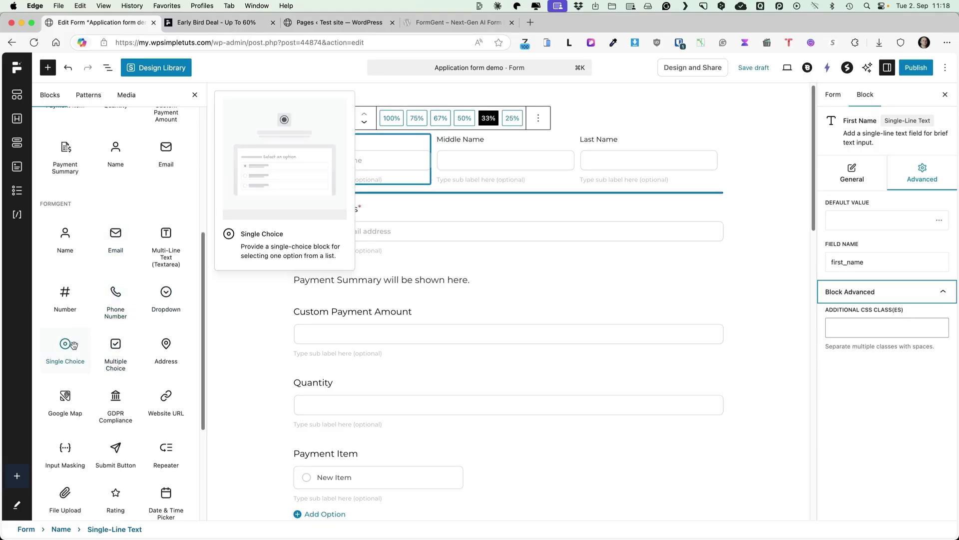
left_click_drag(66, 345, 410, 208)
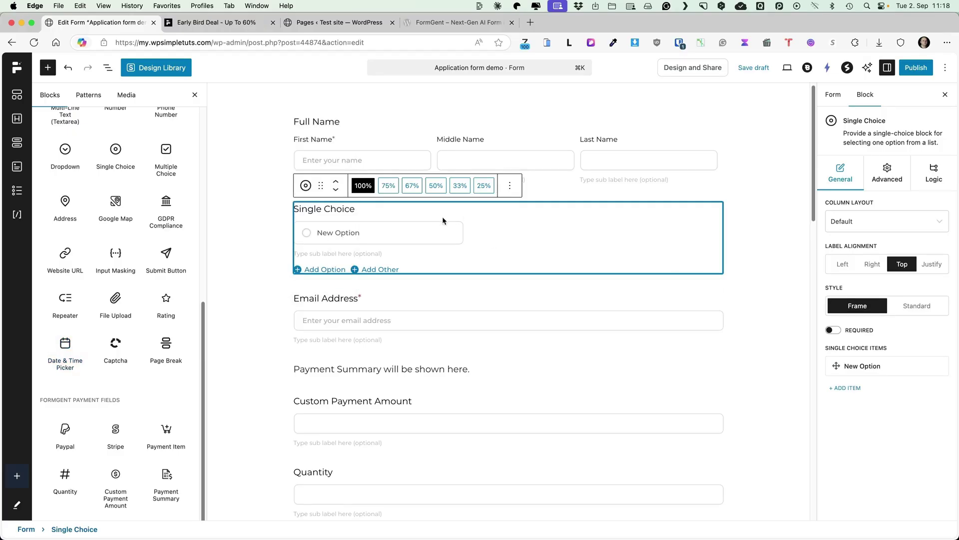
left_click(321, 270)
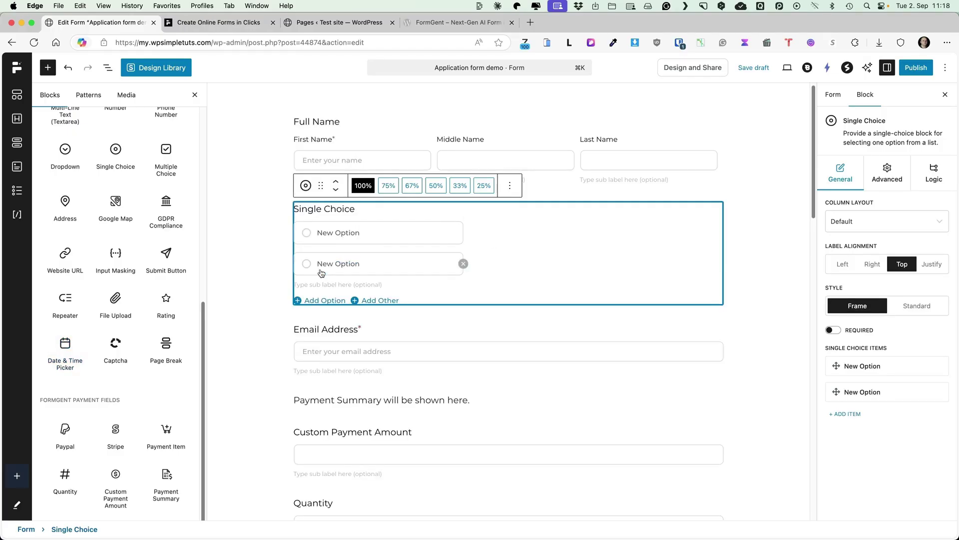
Step: Rename the Single Choice options to "Frst option" and "Second option"
left_click(351, 235)
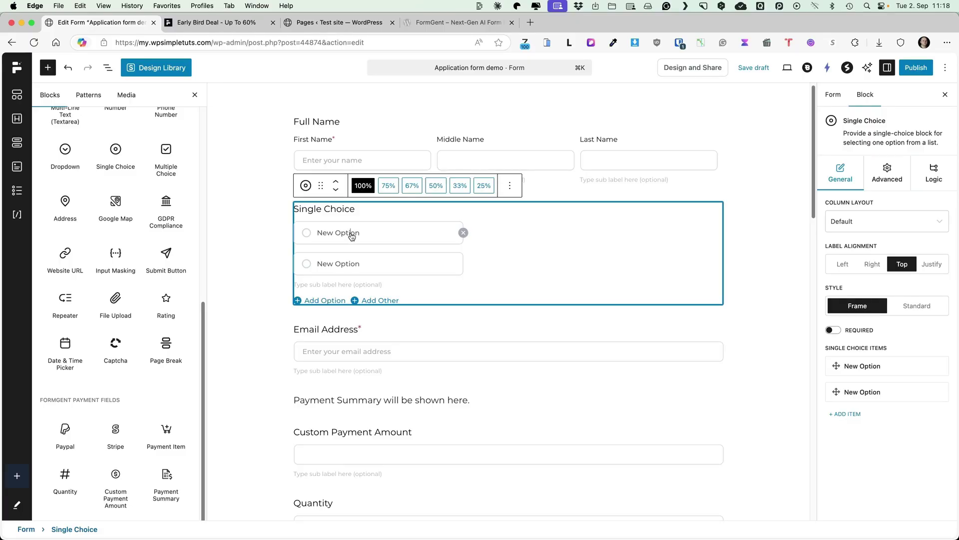
key("cmd+a")
type("on")
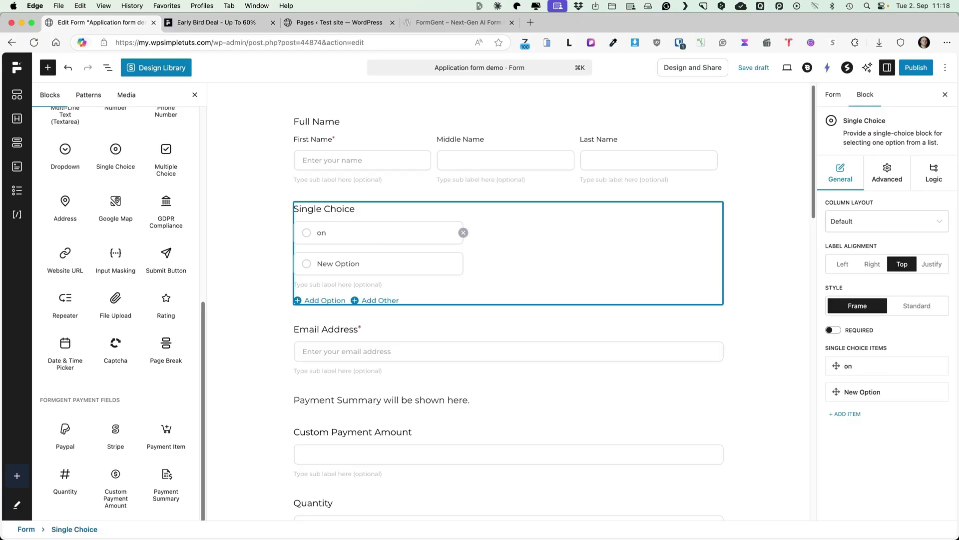
double_click(851, 366)
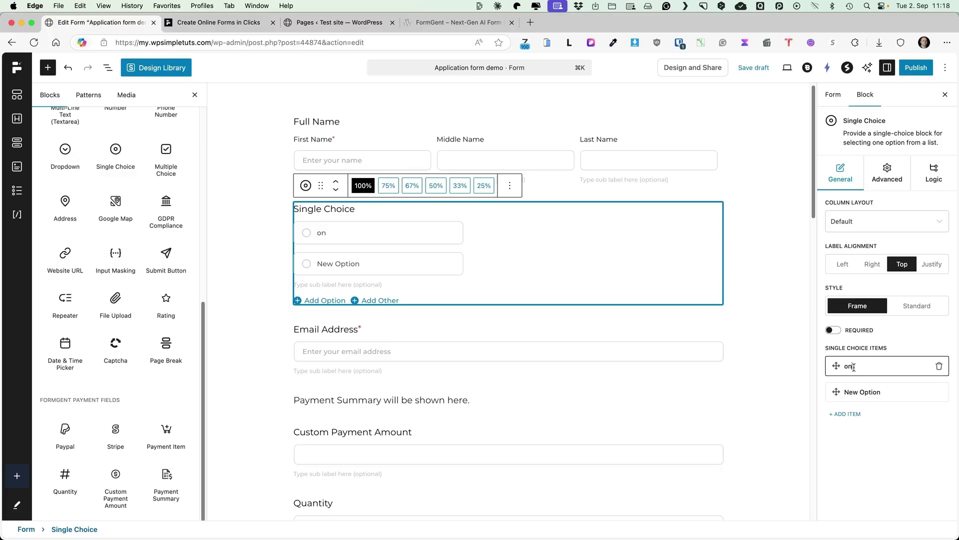
type("F")
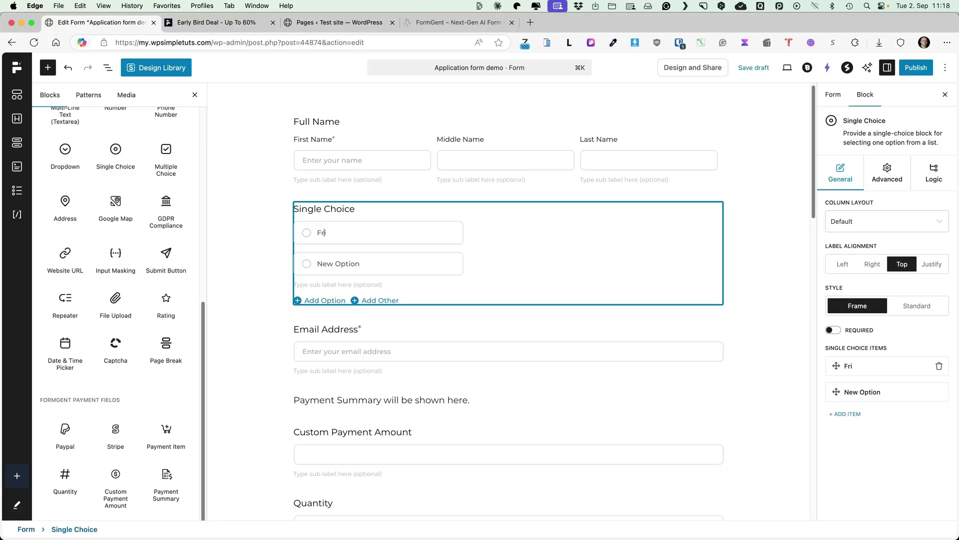
type("rst option")
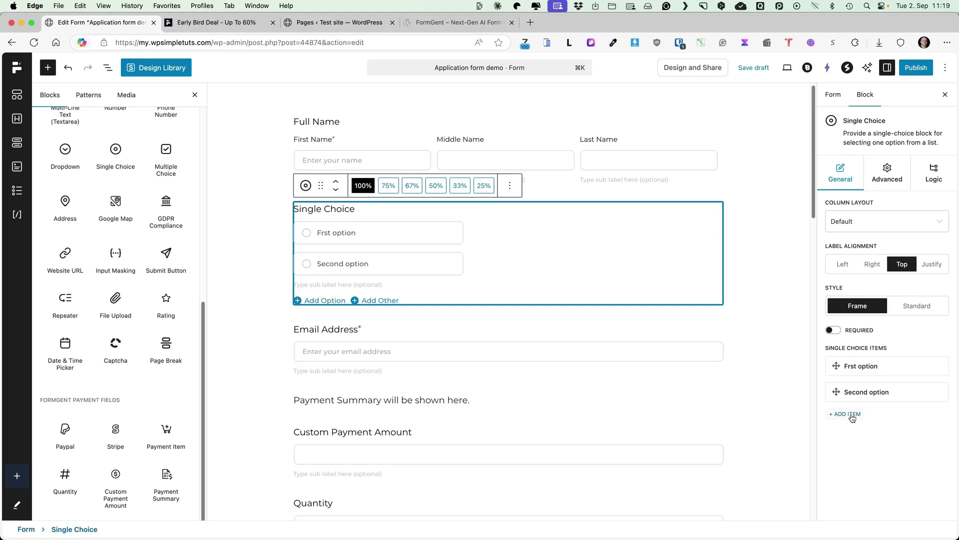
Step: Try the Standard style on the Single Choice field, and restore the Frame style
left_click(853, 305)
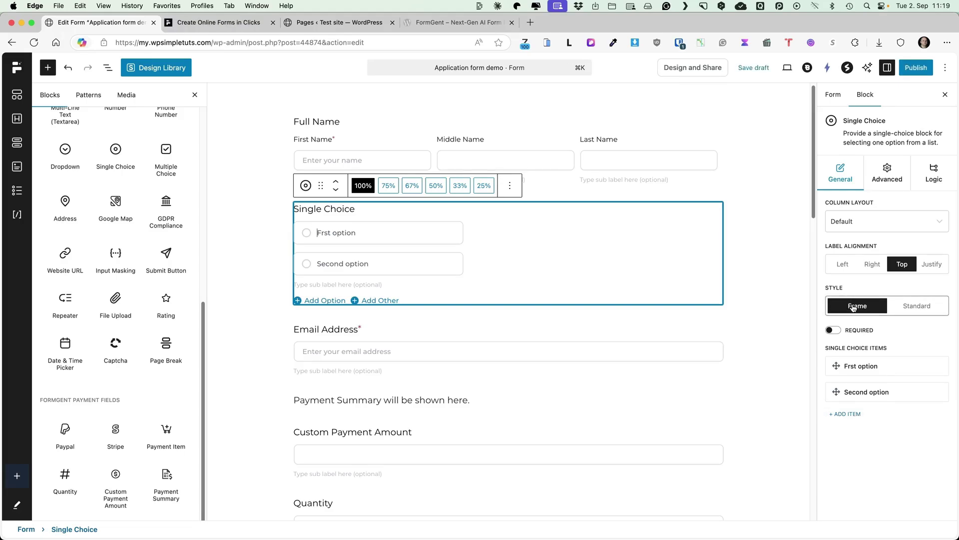
left_click(917, 309)
left_click(846, 308)
Step: Try the Full width column layout on the Single Choice field, and set it to Two columns
left_click(874, 225)
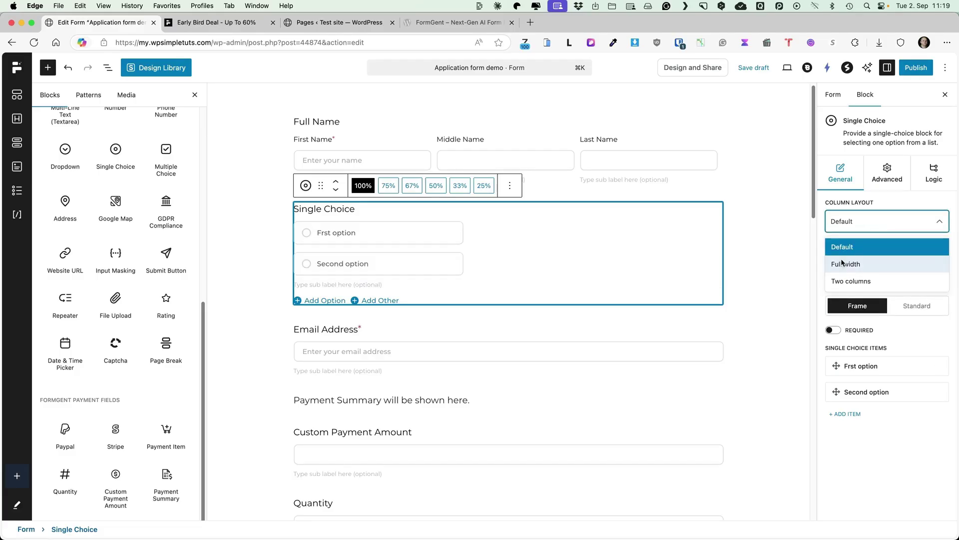
left_click(847, 263)
left_click(886, 224)
left_click(851, 281)
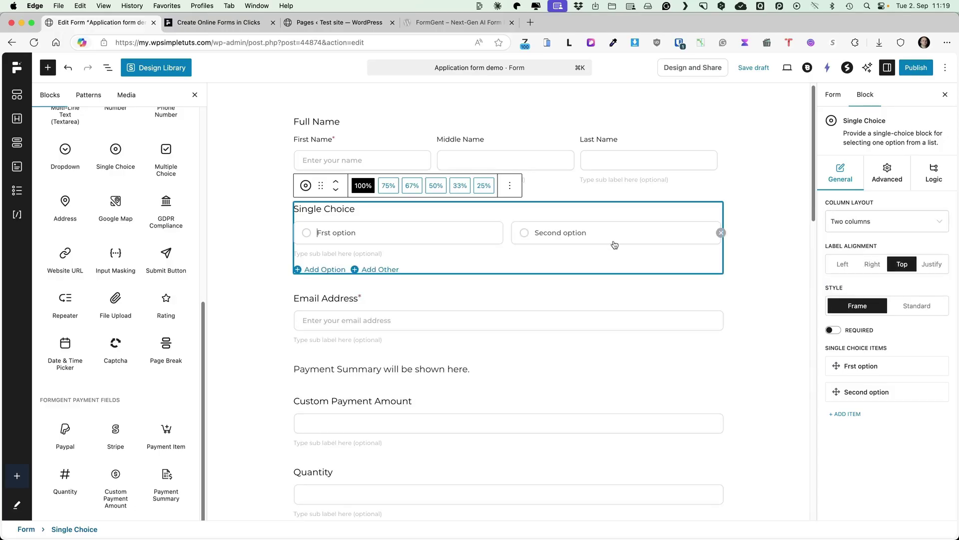
Step: Try adding a Dropdown field below the Single Choice field, and delete it again
scroll(165, 245, "up", 5)
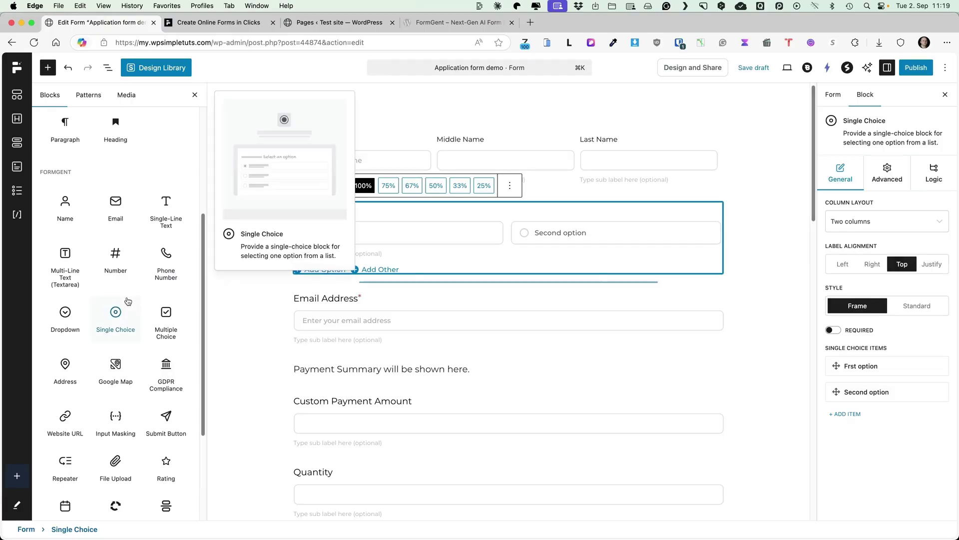
left_click_drag(65, 315, 350, 276)
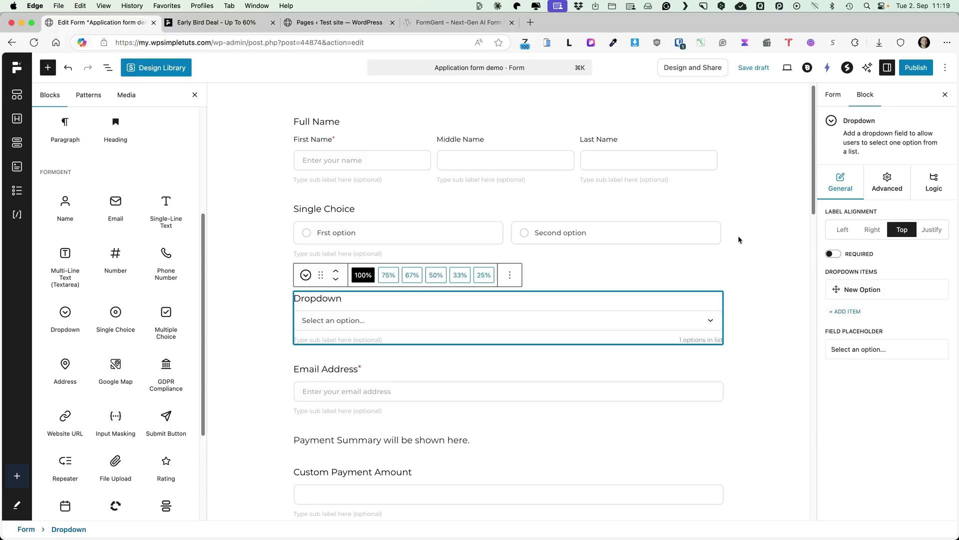
left_click(509, 274)
left_click(509, 275)
left_click(510, 276)
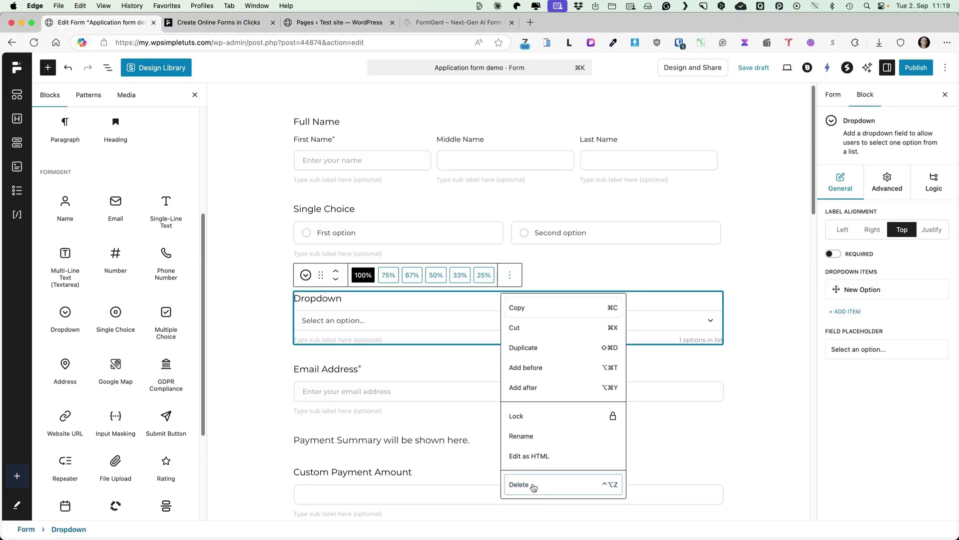
left_click(534, 488)
Step: Move the Email Address field above the Single Choice field, and move it back down to below Payment Summary
left_click(399, 296)
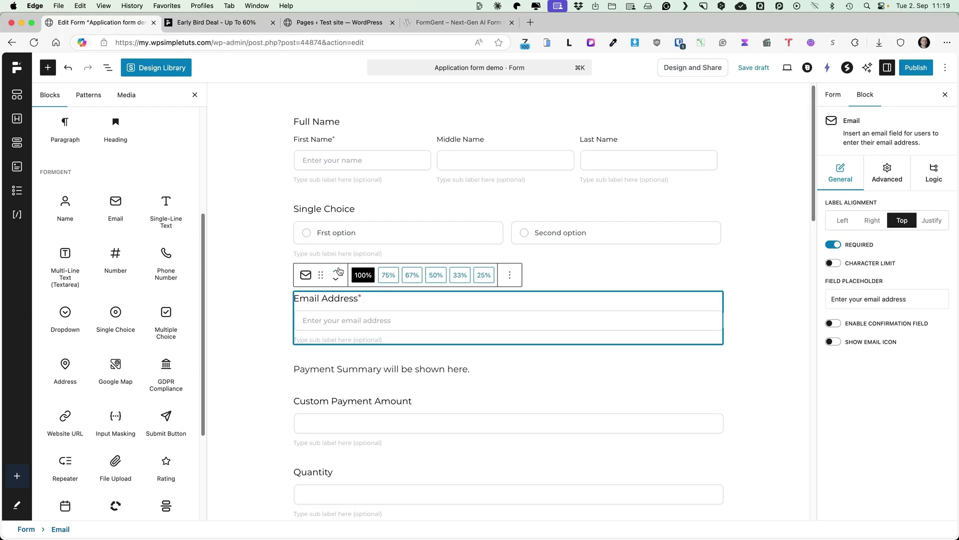
left_click_drag(322, 275, 340, 121)
left_click(336, 187)
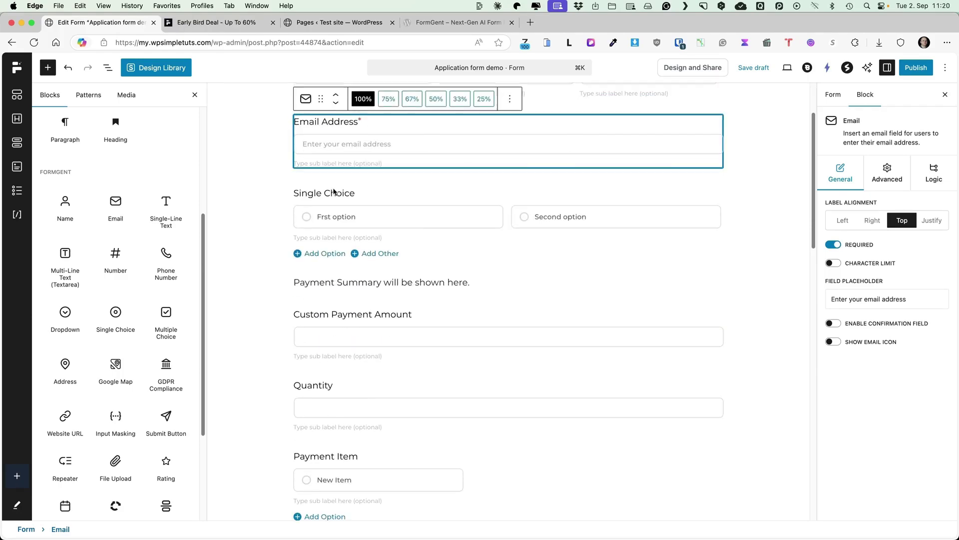
left_click(336, 104)
left_click(335, 104)
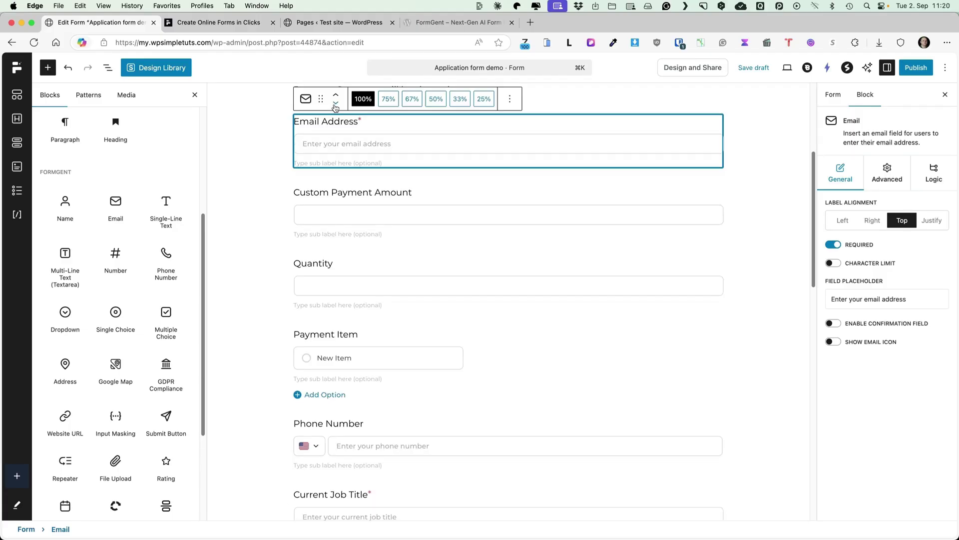
scroll(468, 344, "up", 4)
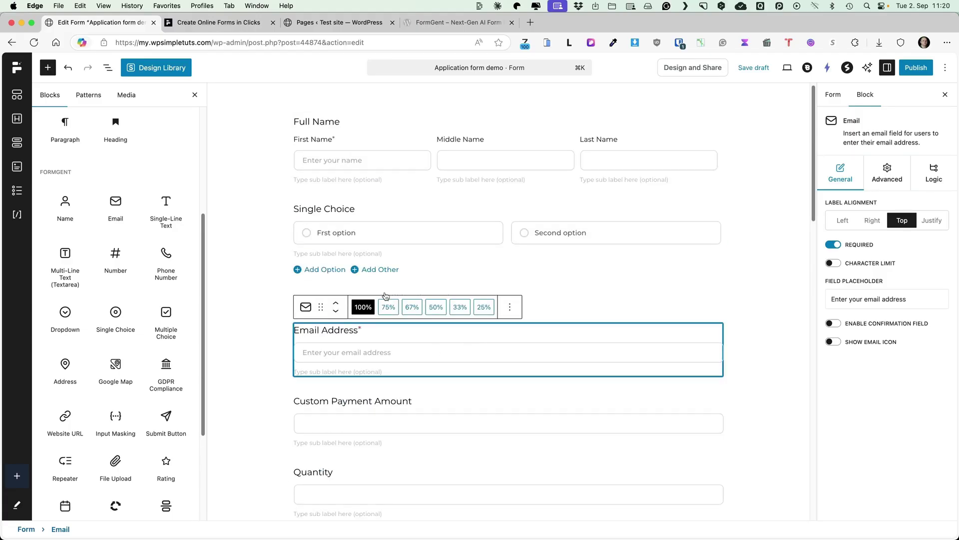
Step: Delete the Custom Payment Amount, Quantity, Payment Item and Payment Summary fields from the form
left_click(106, 69)
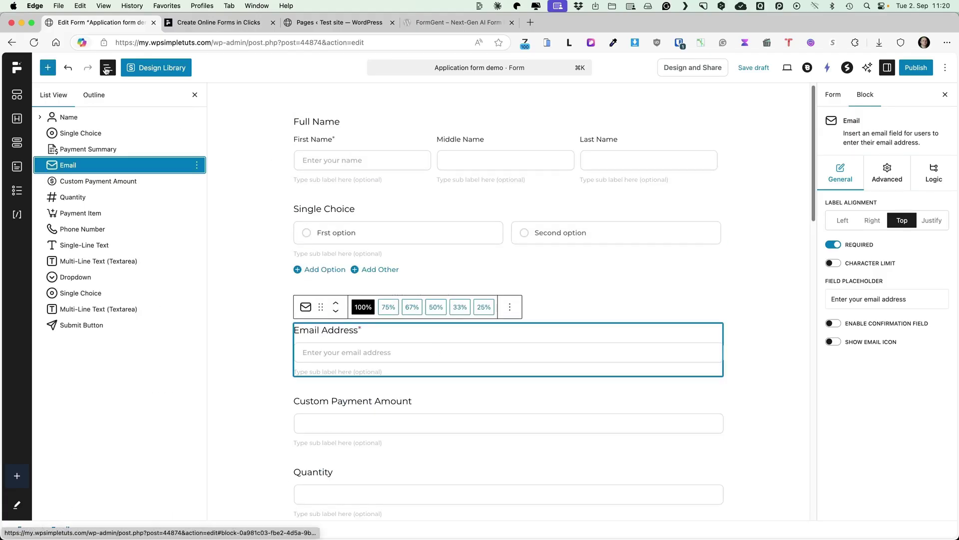
left_click(163, 185)
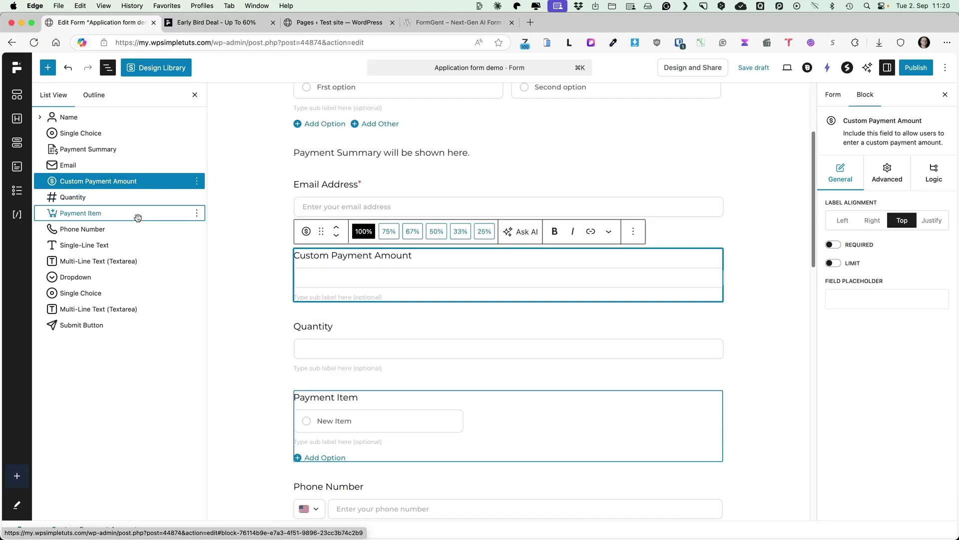
left_click(138, 215, "shift")
key("BackSpace")
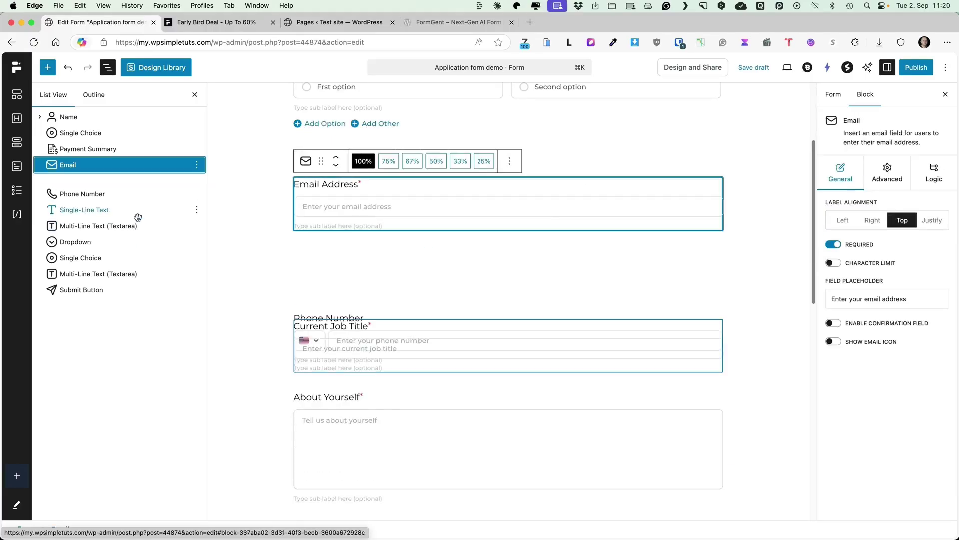
left_click(195, 95)
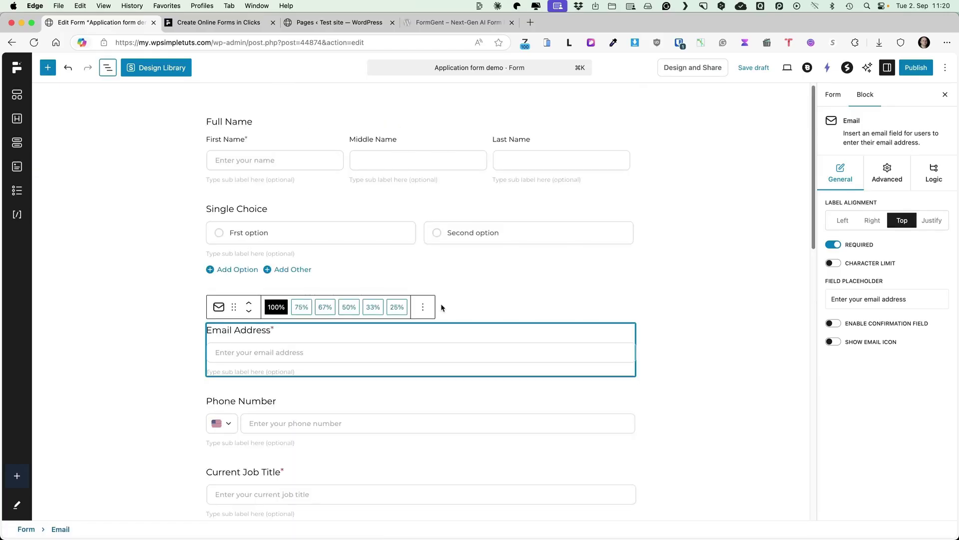
left_click(433, 273)
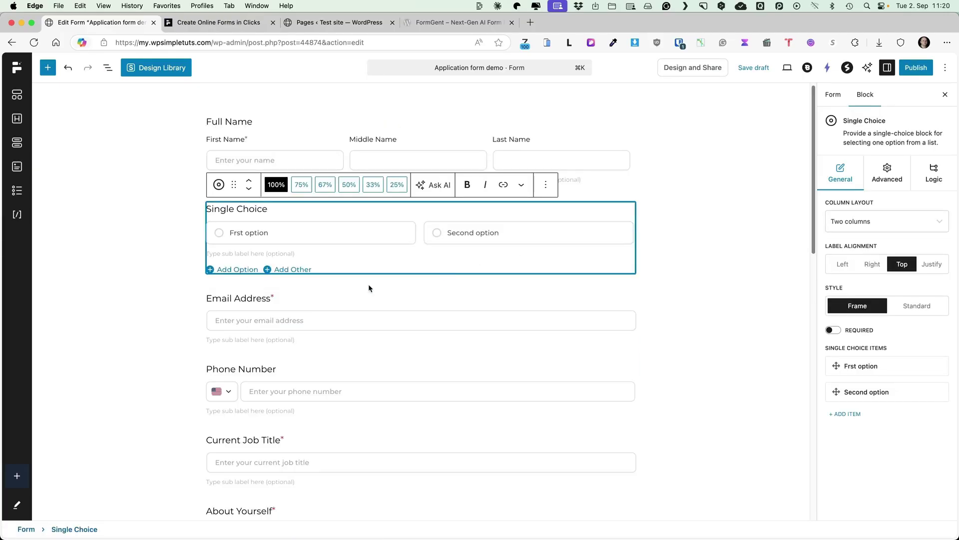
Step: Apply conditional logic to the Phone Number field so that it shows only if Single Choice is "Frst option"
left_click(298, 375)
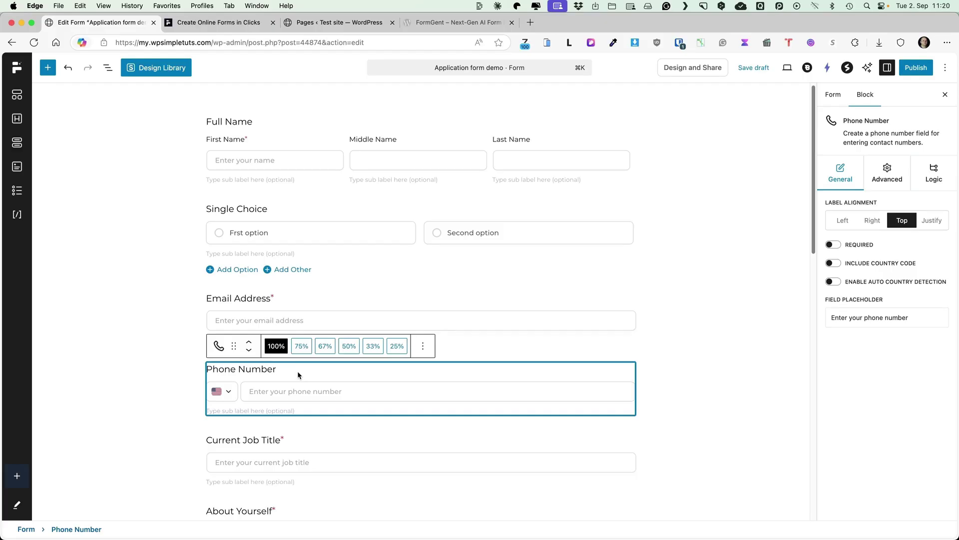
left_click(935, 178)
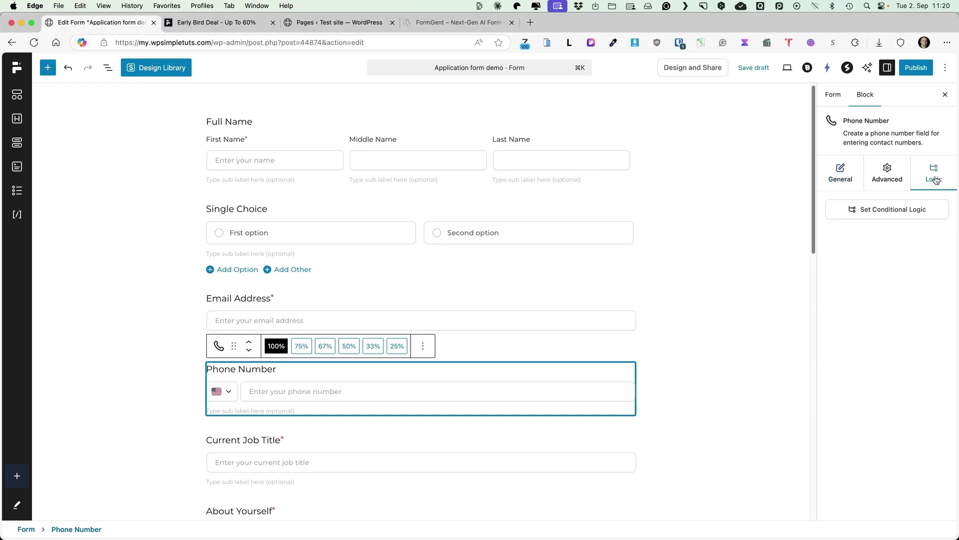
left_click(874, 214)
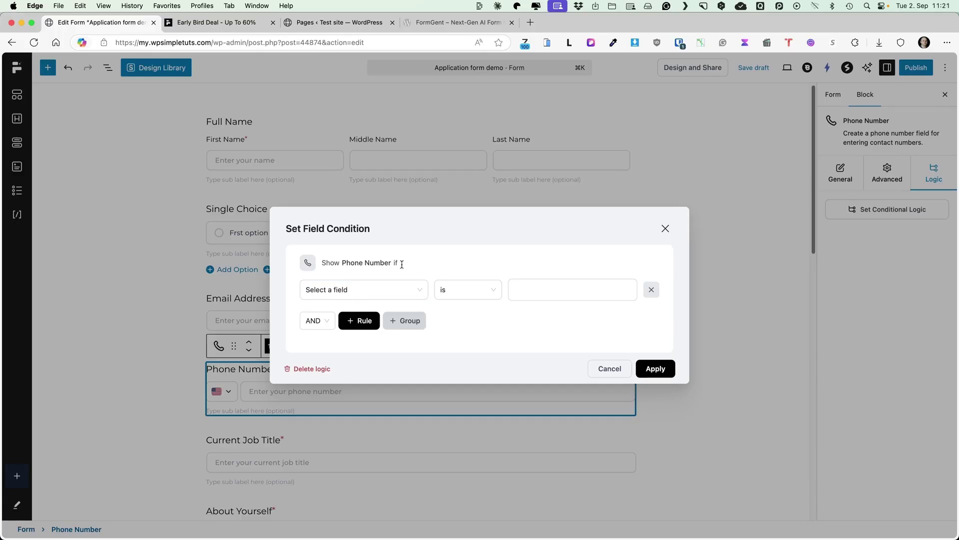
left_click(345, 298)
left_click(333, 356)
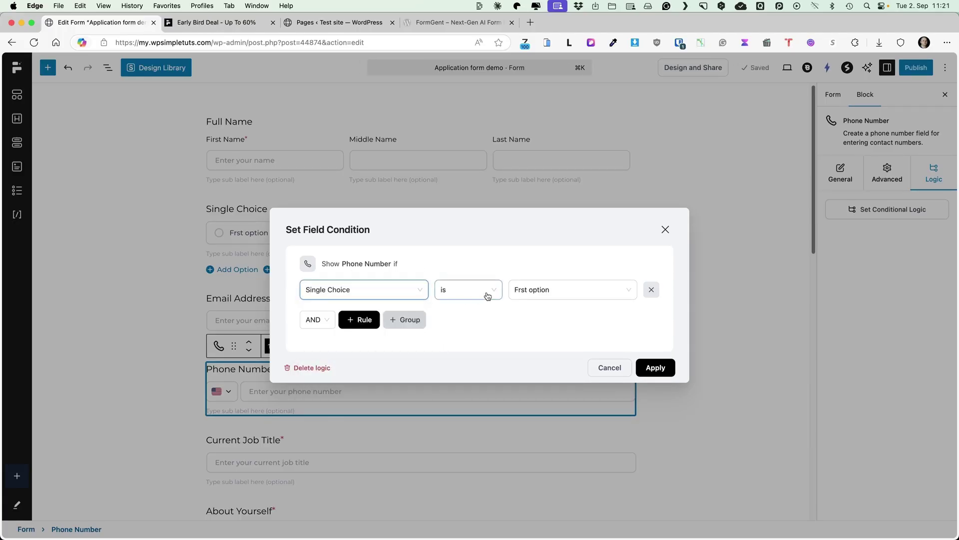
left_click(552, 294)
left_click(535, 315)
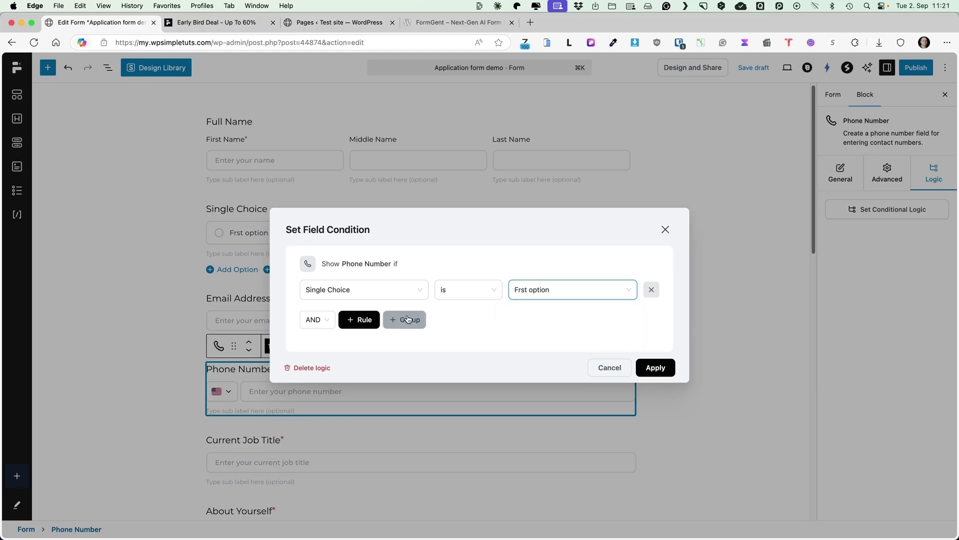
left_click(657, 368)
Step: Publish the form, and review its full layout in the Design and Share preview
left_click(909, 75)
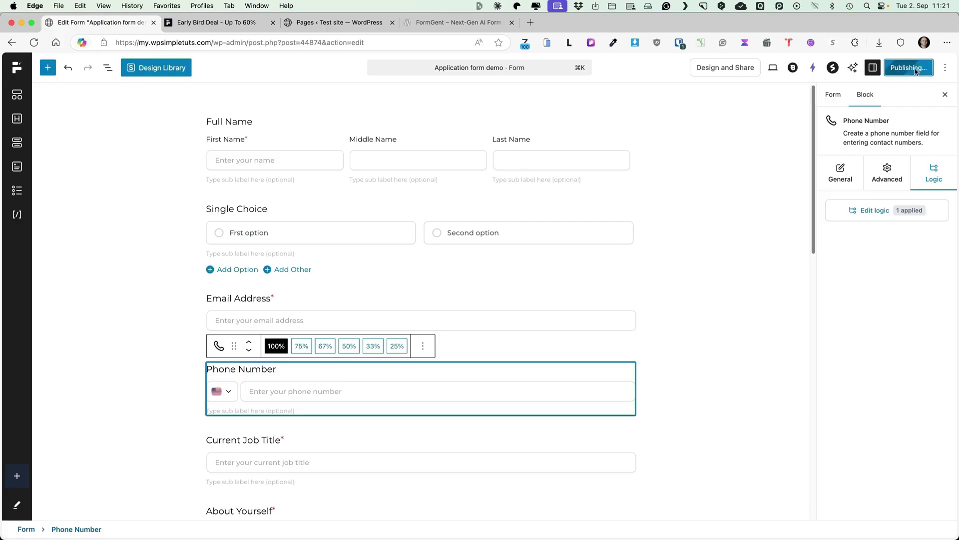
left_click(719, 71)
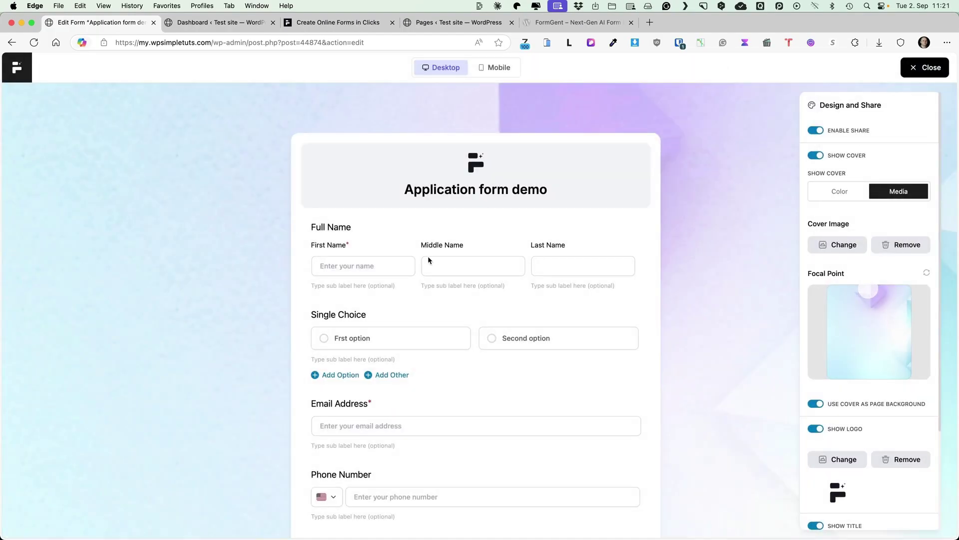
scroll(431, 290, "down", 15)
scroll(440, 324, "up", 15)
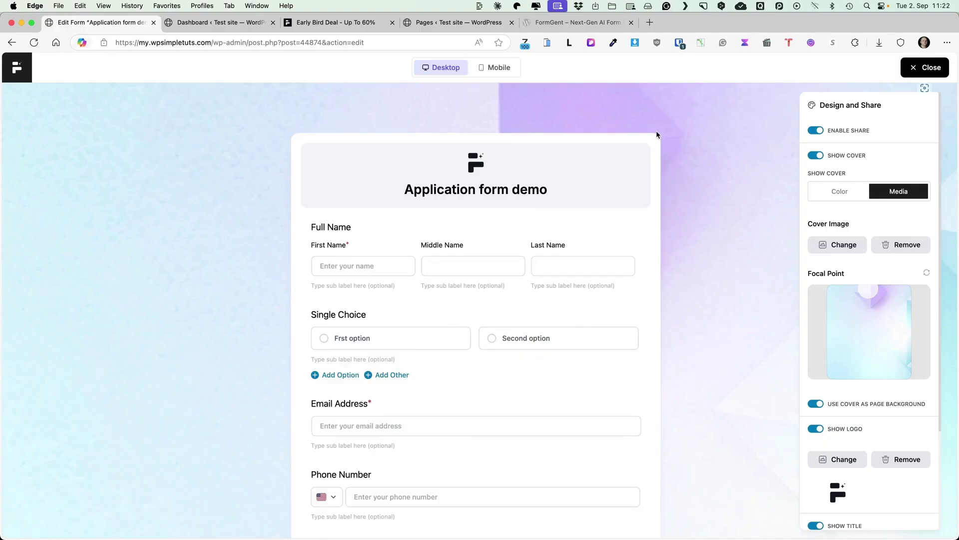
left_click(922, 68)
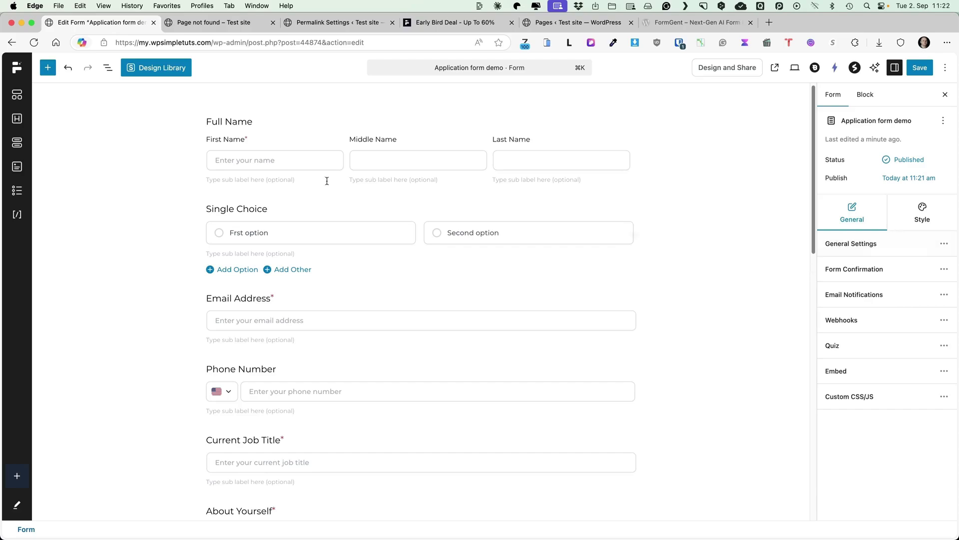
Step: Switch from the First Name field back to the form-level options, and view the form's General Settings
left_click(274, 157)
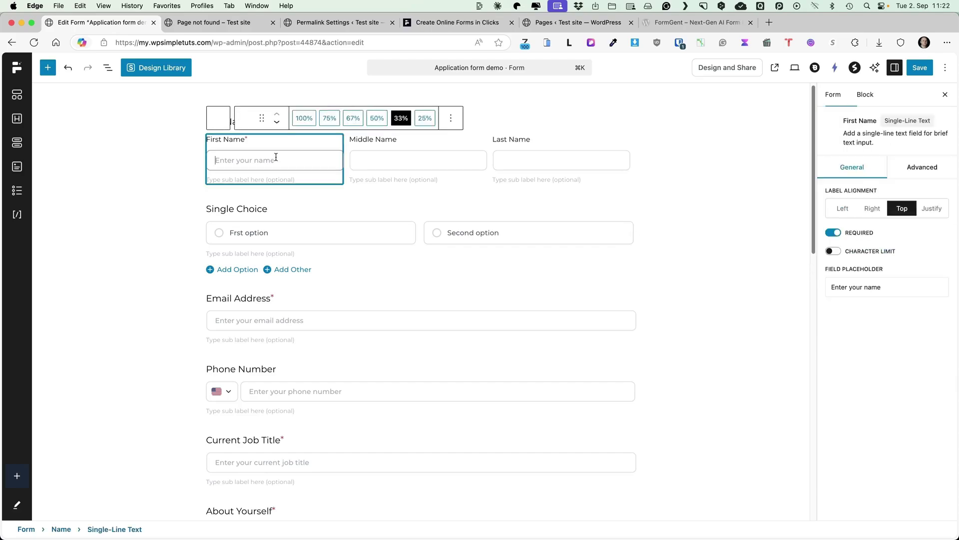
left_click(26, 529)
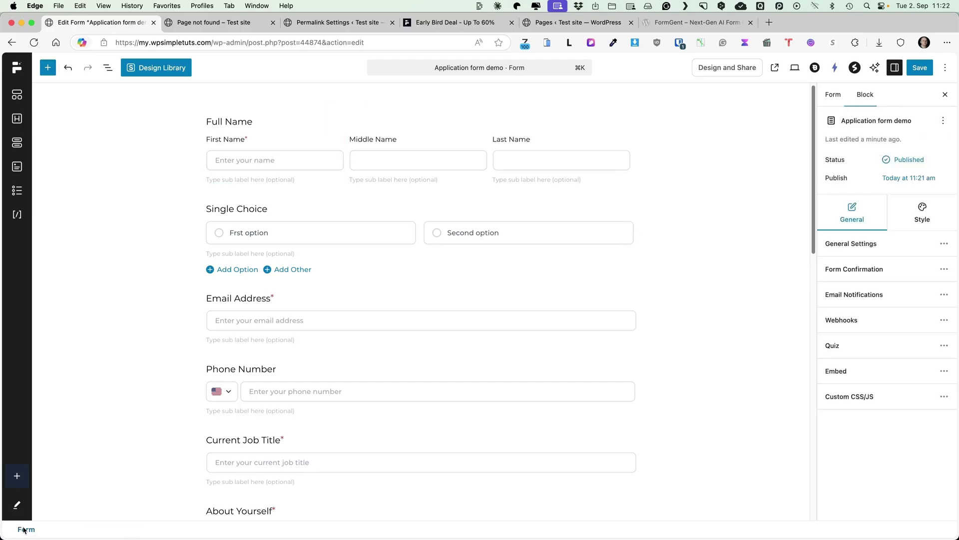
left_click(923, 248)
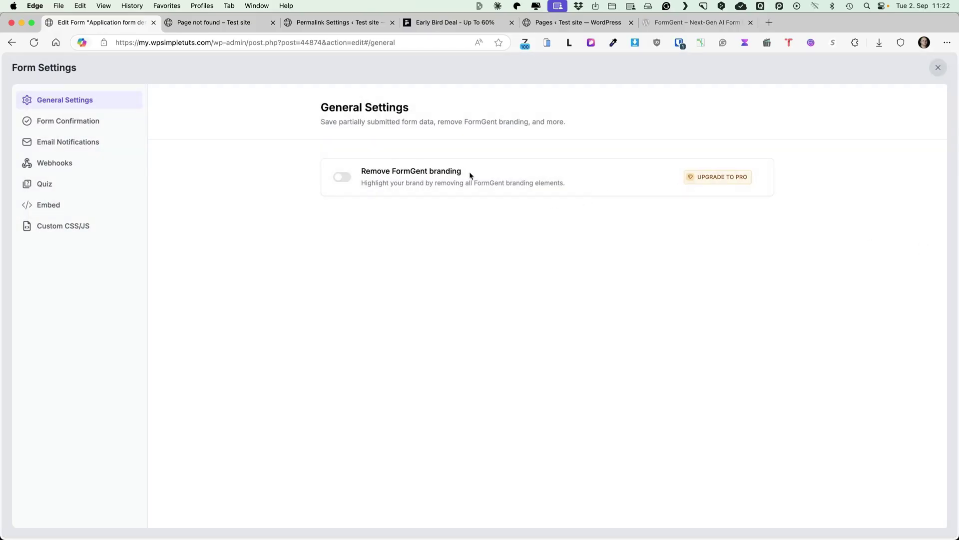
Step: Try the Redirect to page confirmation type with the Albums page, and the Redirect to custom URL type
left_click(82, 122)
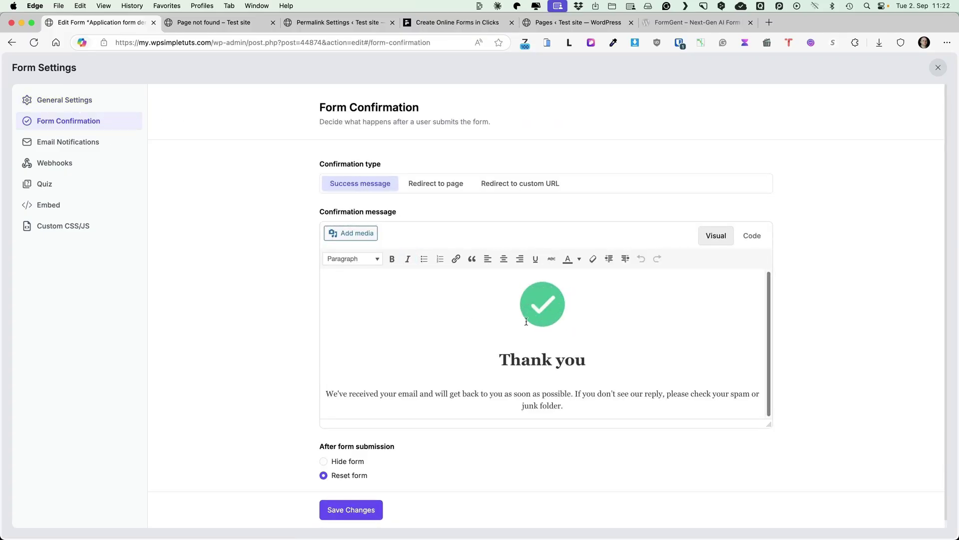
left_click(448, 185)
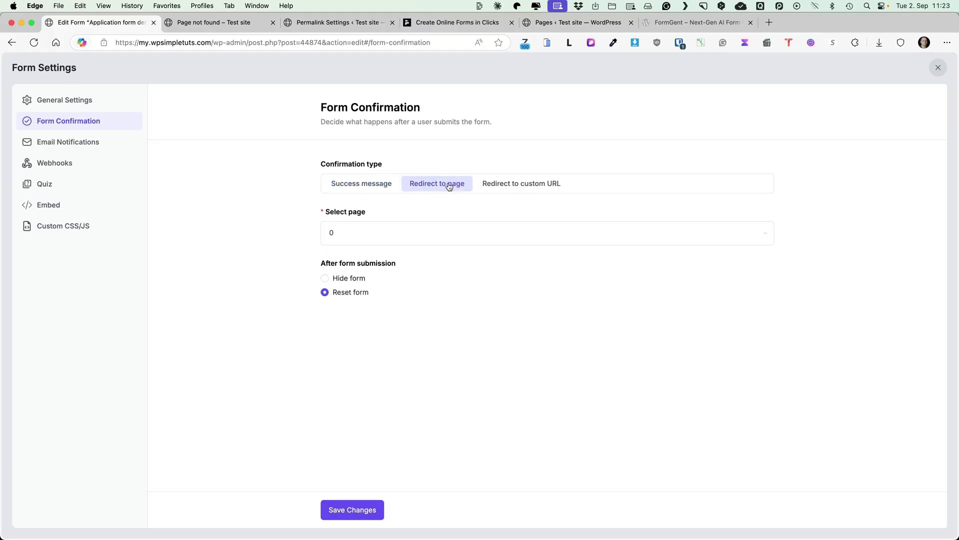
left_click(380, 231)
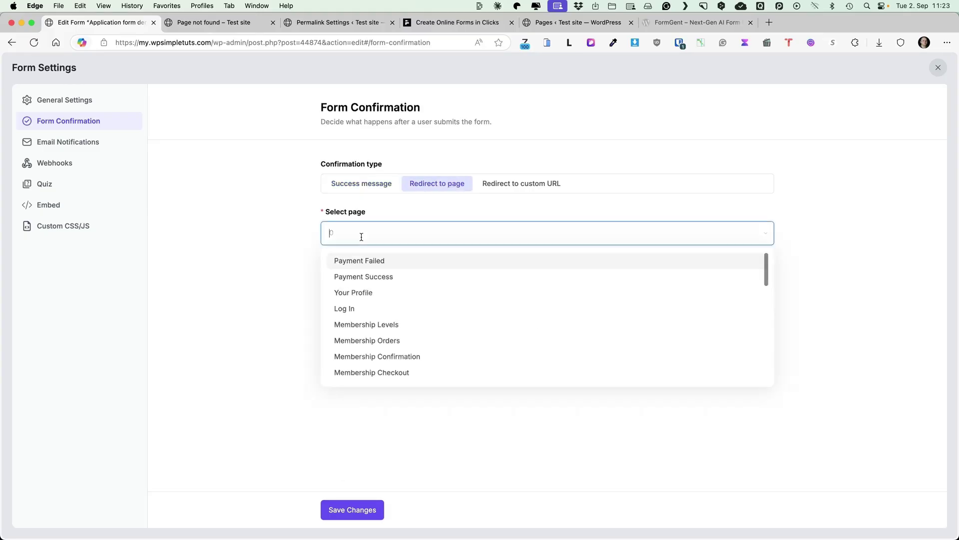
scroll(403, 310, "down", 3)
left_click(347, 323)
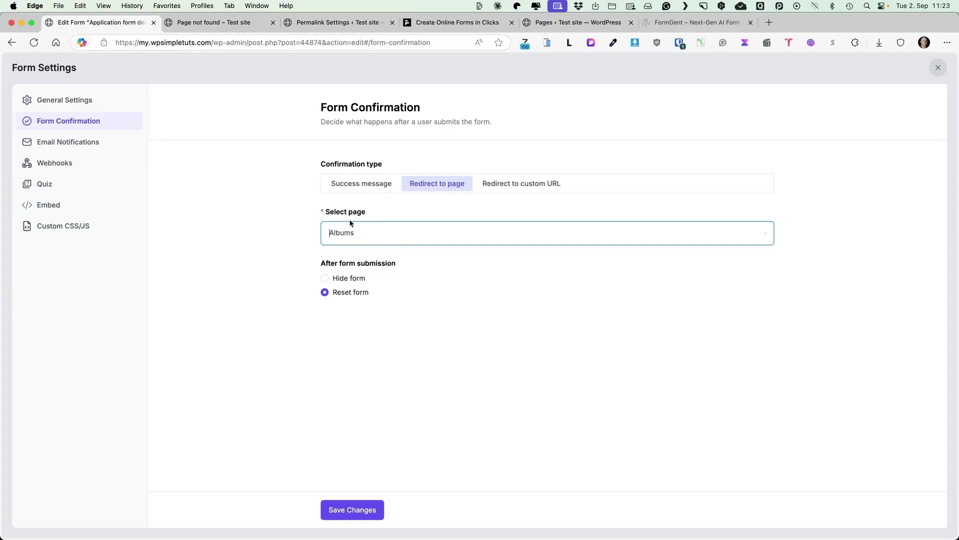
left_click(520, 189)
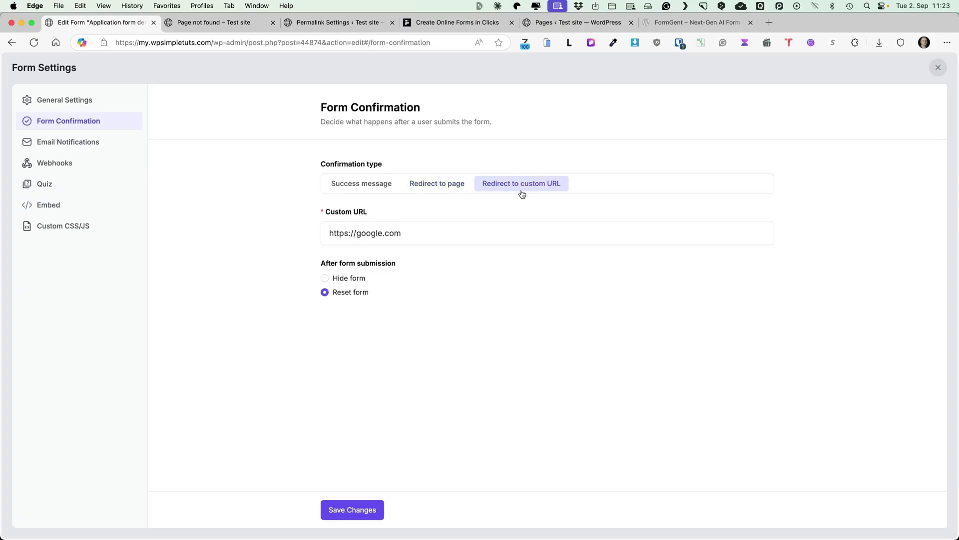
Step: Set the confirmation type to Success message with Hide form after submission, and save the form confirmation settings
left_click(361, 185)
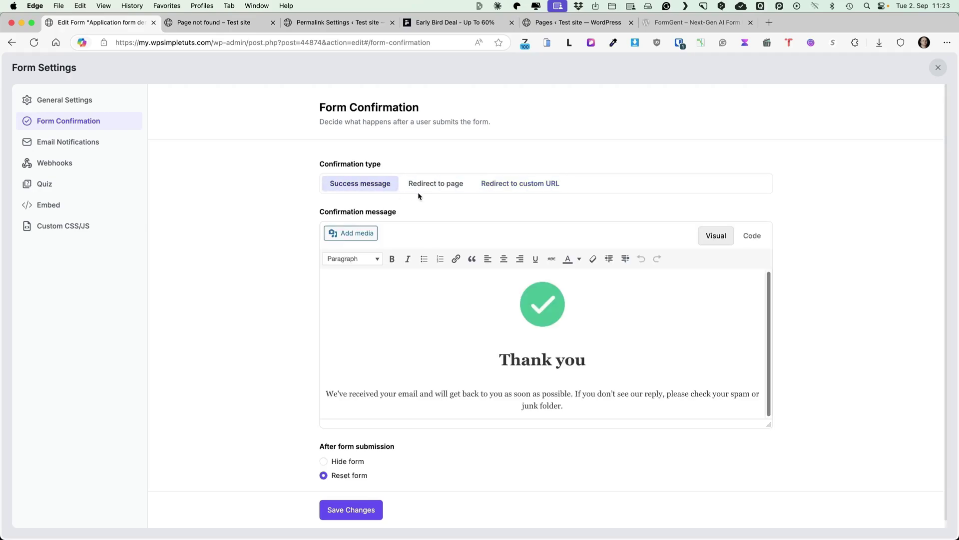
scroll(310, 371, "down", 1)
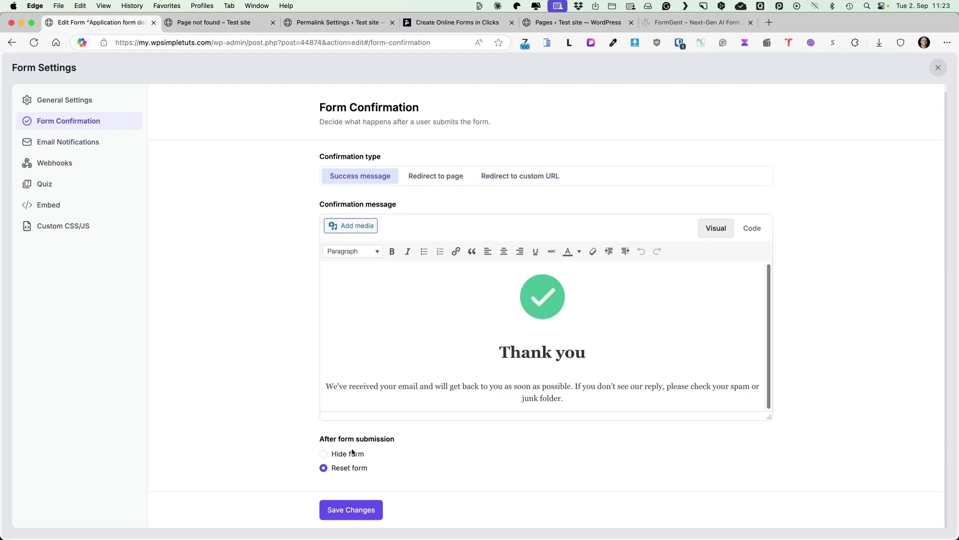
left_click(323, 456)
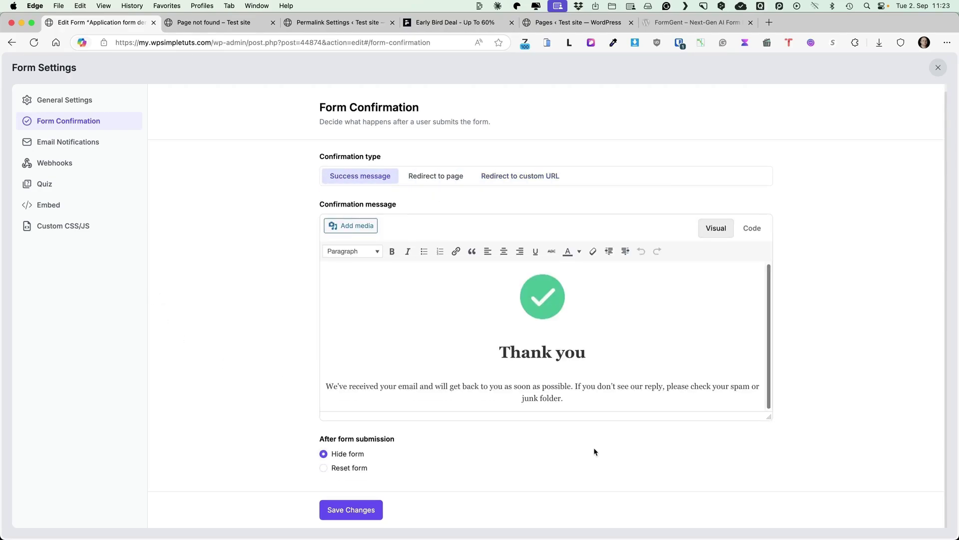
left_click(350, 510)
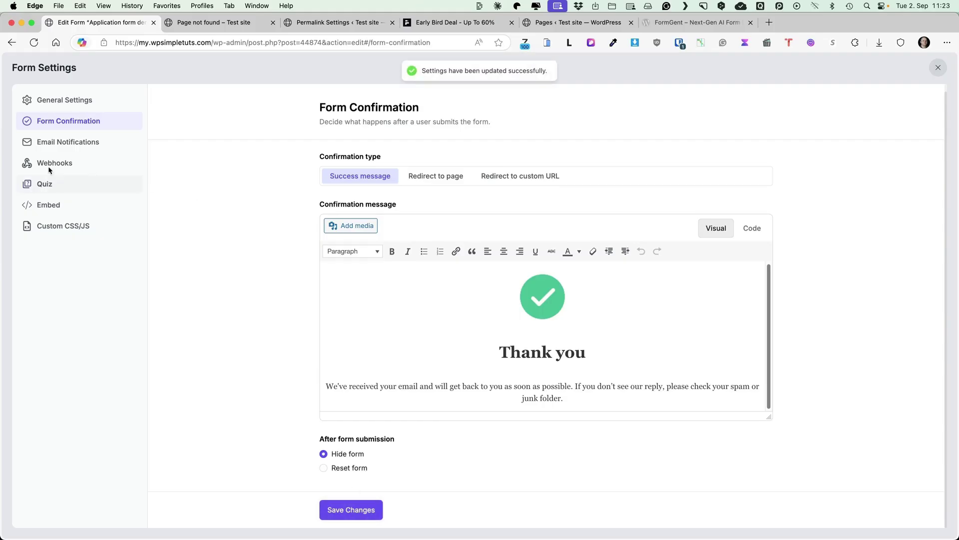
Step: Open the Admin Notification Email for editing, and examine its Send to address and the form fields available for it
left_click(70, 149)
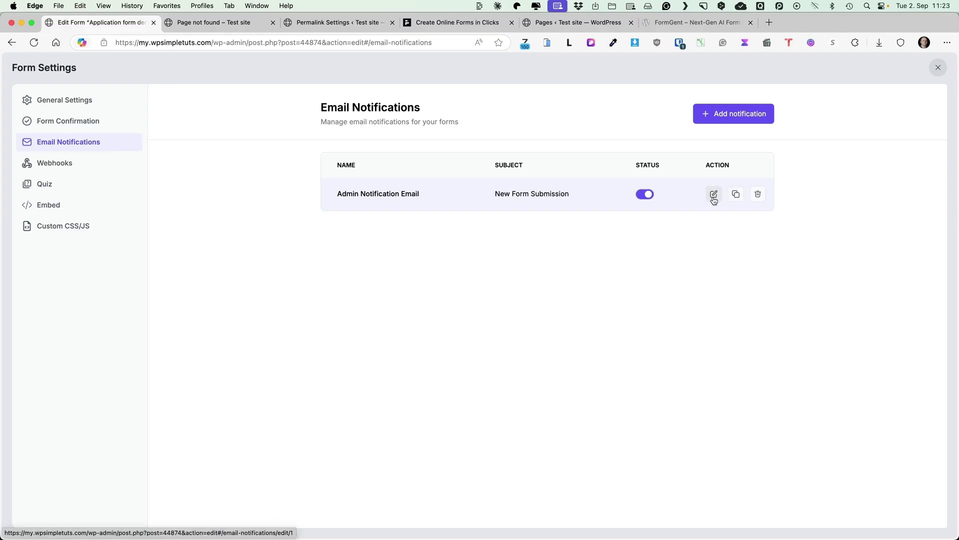
left_click(715, 198)
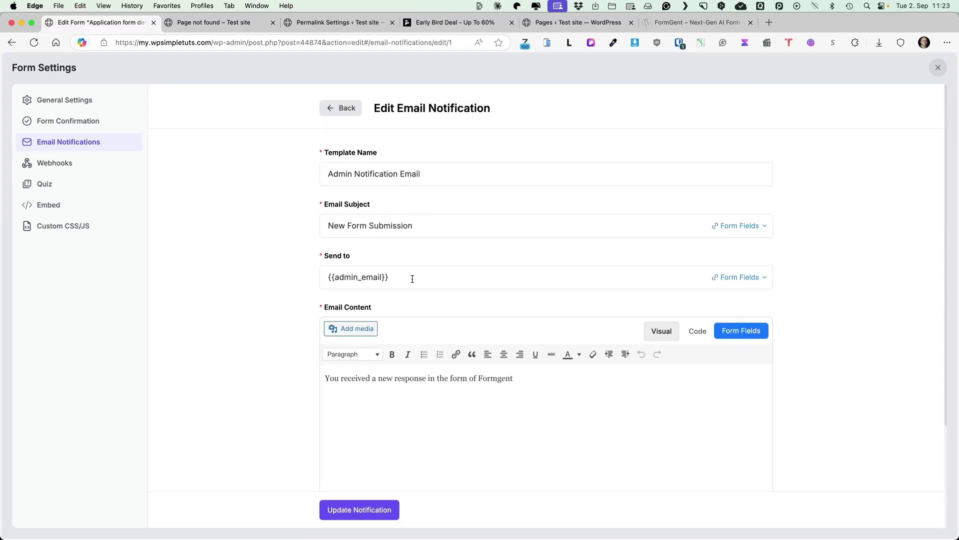
left_click_drag(412, 279, 305, 278)
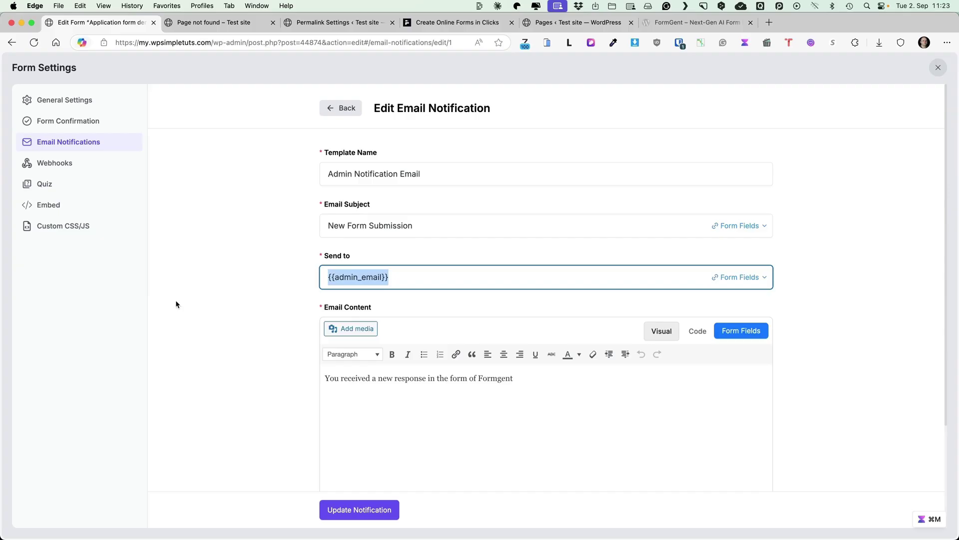
left_click(754, 278)
left_click(766, 253)
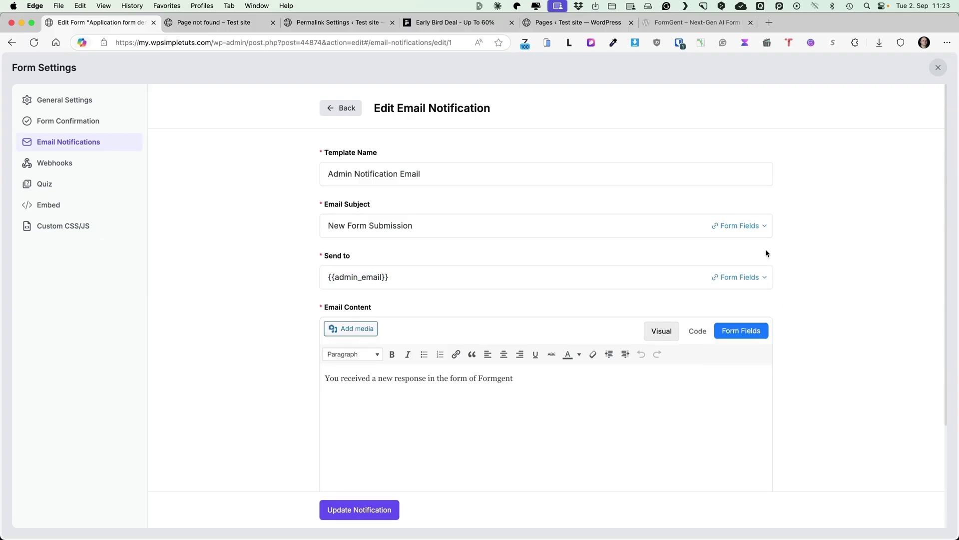
Step: Add the line "Response ID: {{response_id}}" below the existing text in the email content, using the Response ID form field
scroll(622, 339, "down", 3)
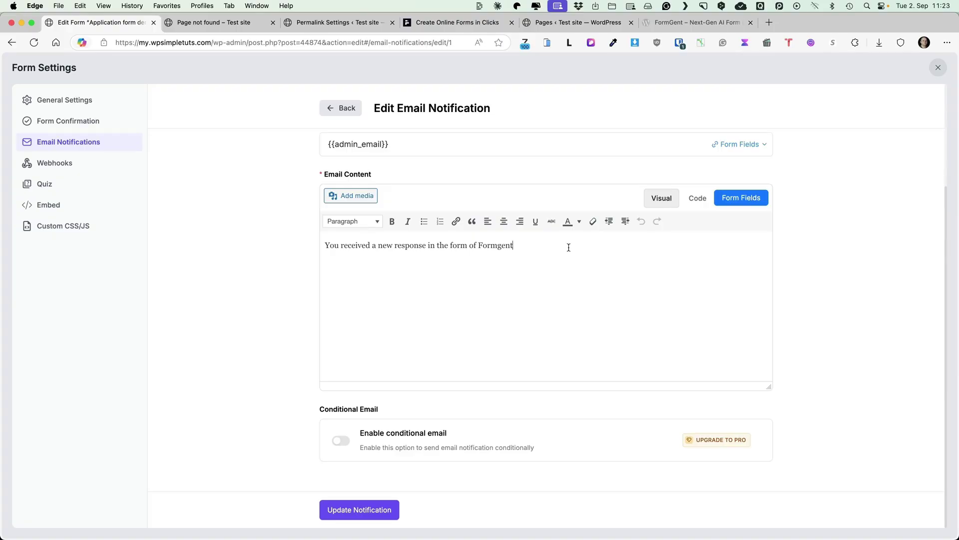
key("Return")
left_click(741, 197)
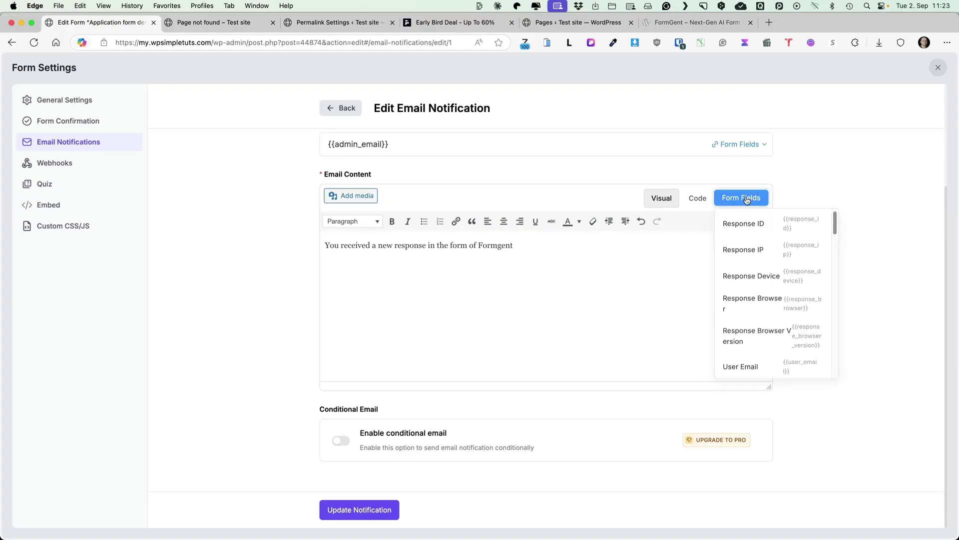
left_click(752, 223)
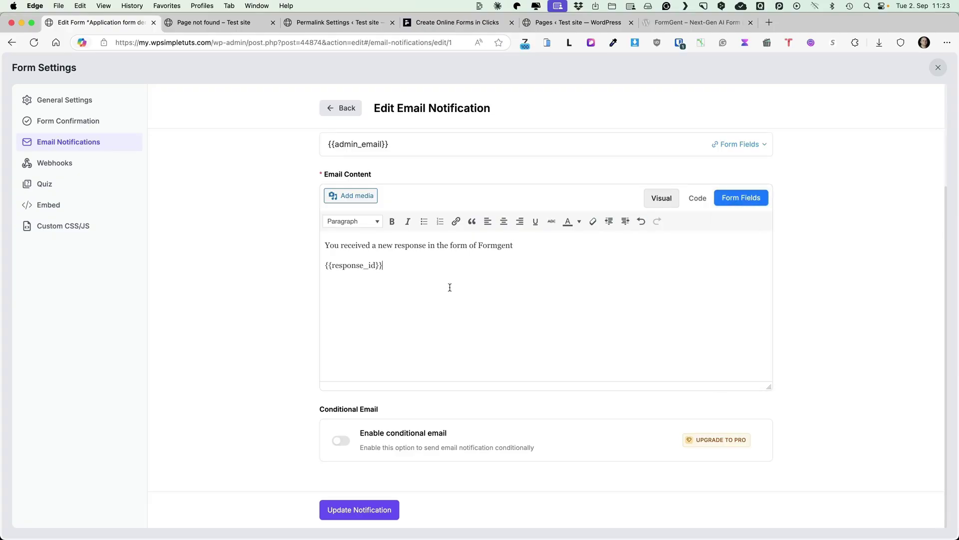
left_click(320, 265)
type("Respons")
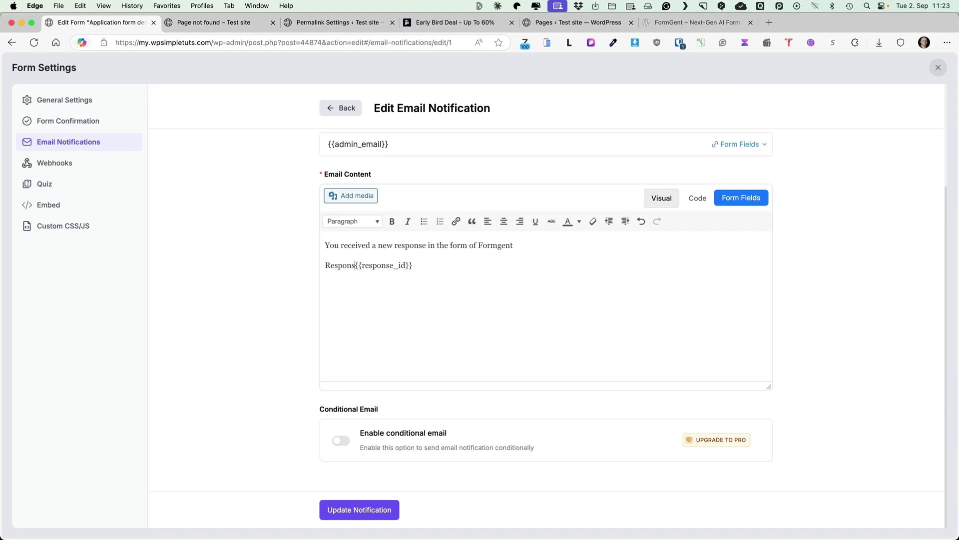
type("e ID:")
key("super+Right")
Step: Add a new line "Site URL: {{site_url}}" to the email content using the site URL form field, and update the notification
key("Return")
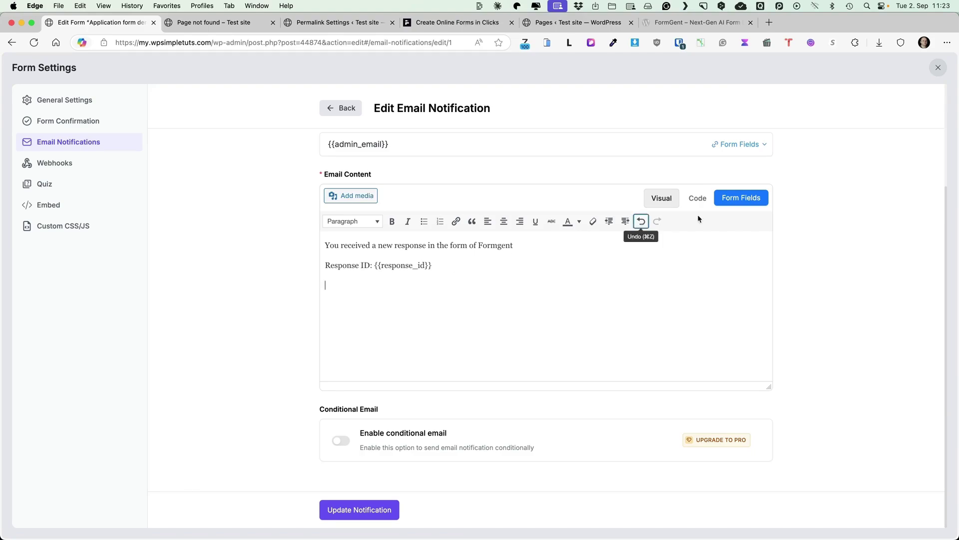
left_click(741, 198)
left_click(737, 336)
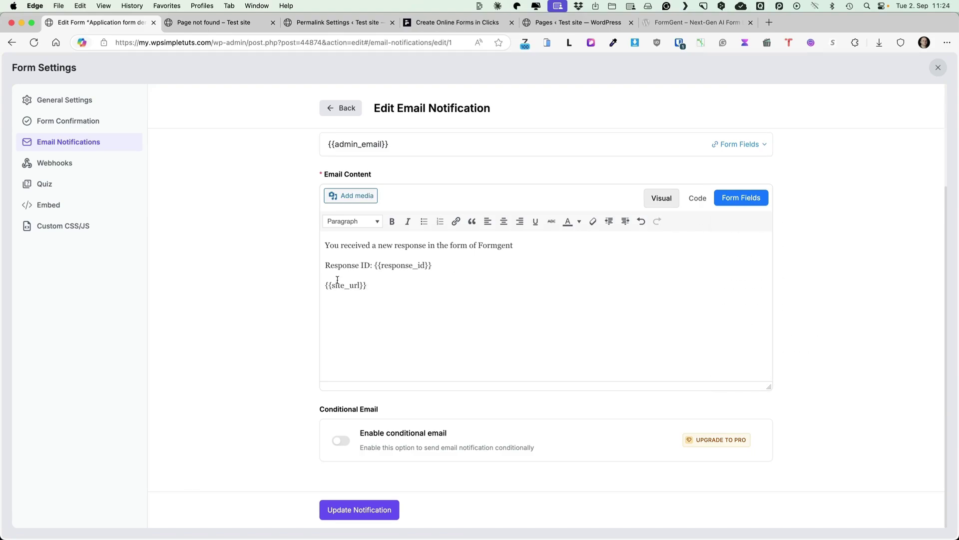
type("Site URL:")
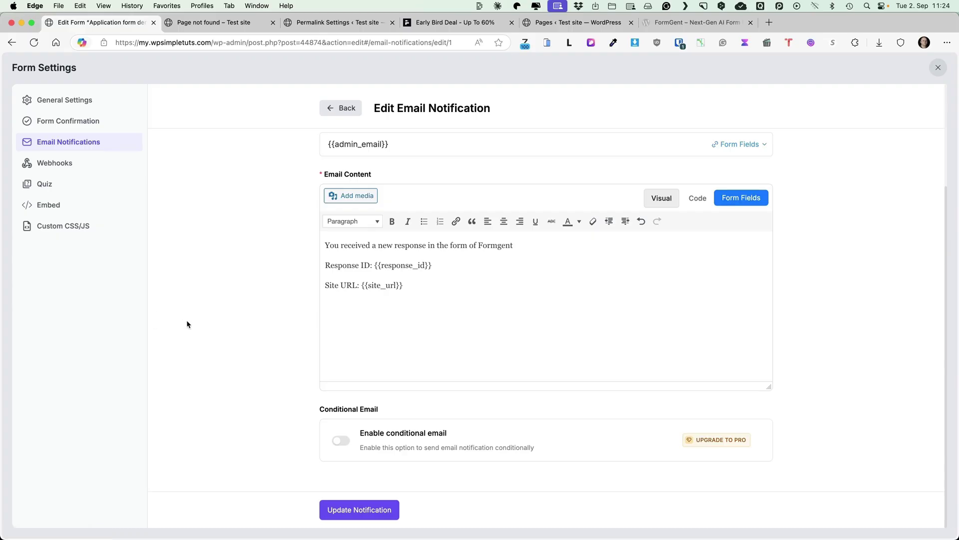
left_click(373, 510)
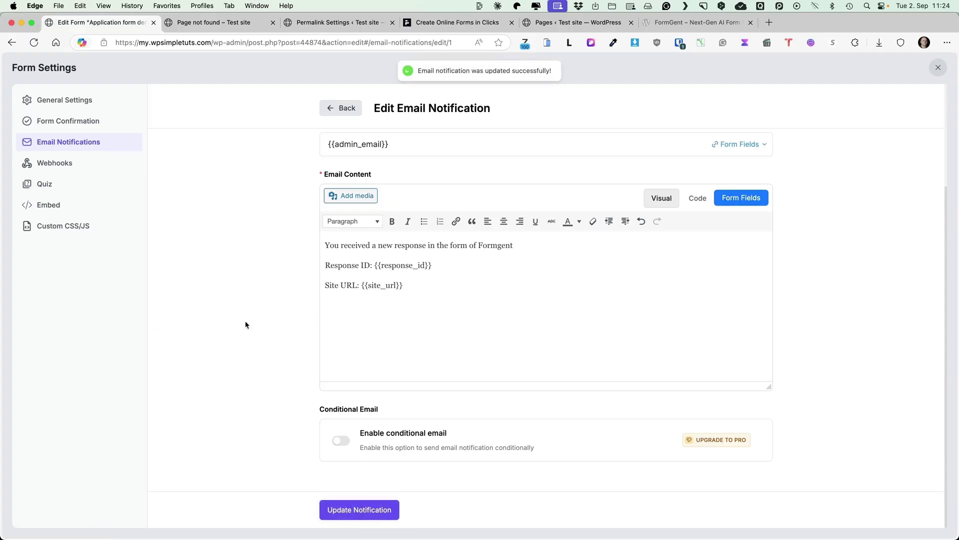
Step: View the Webhooks settings, and try the Enable Quiz option to examine its grade system
left_click(57, 164)
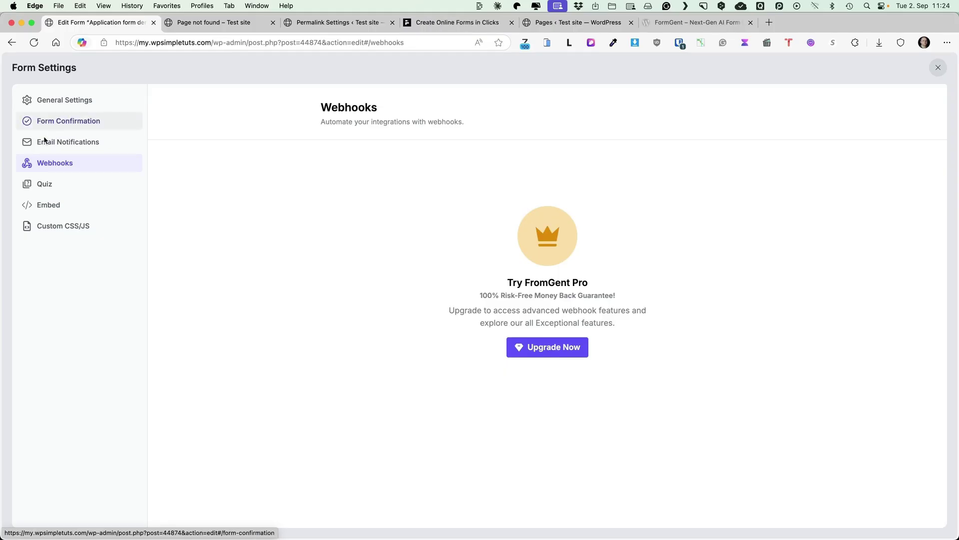
left_click(51, 185)
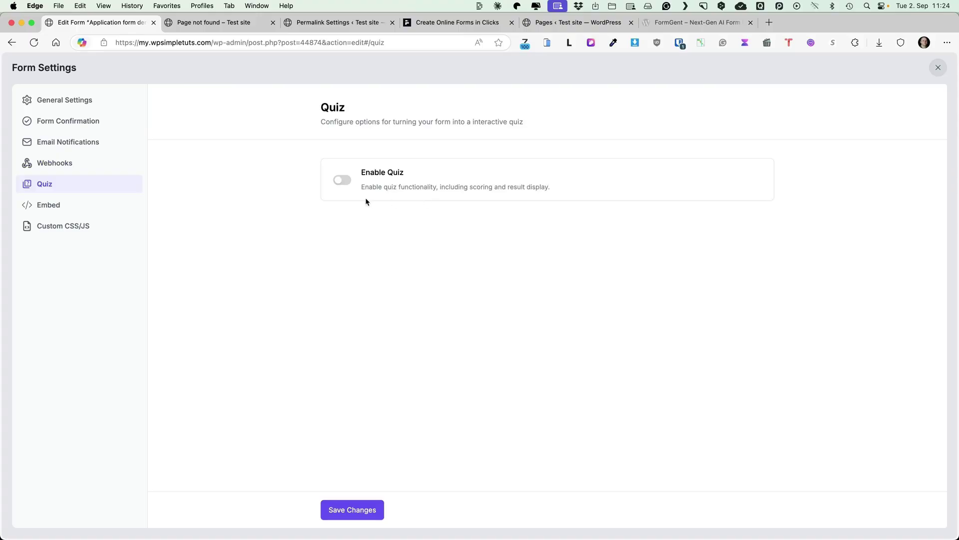
left_click(343, 180)
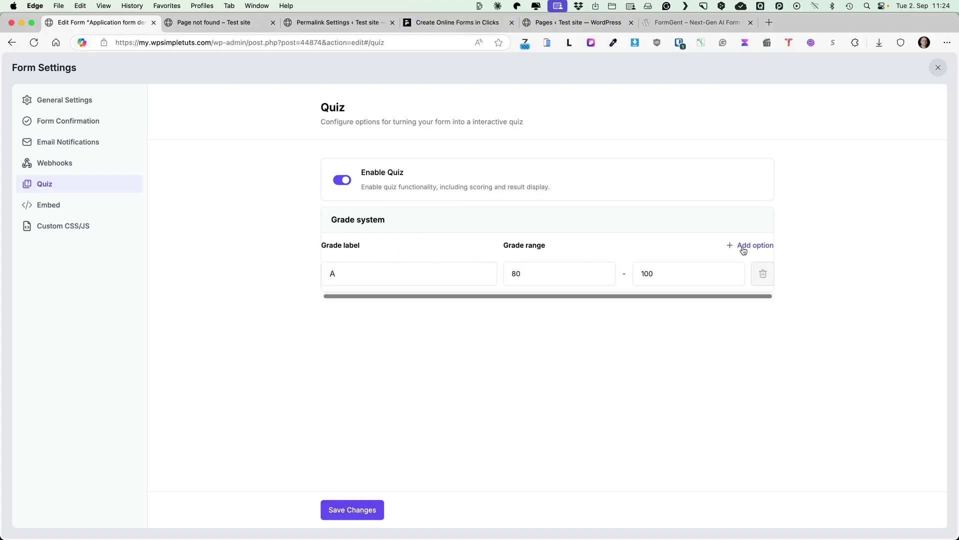
left_click(349, 182)
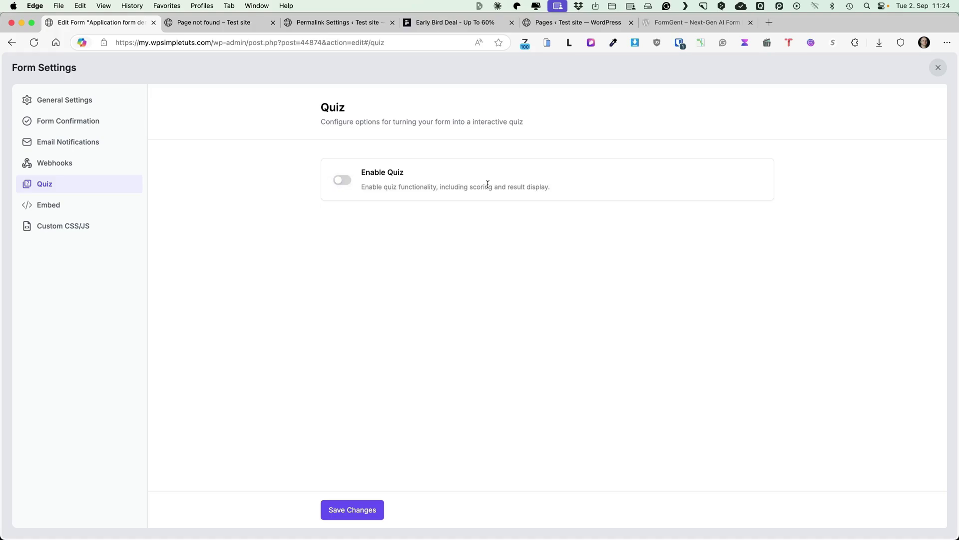
Step: Copy the form's iframe embed code from the Embed settings
left_click(45, 206)
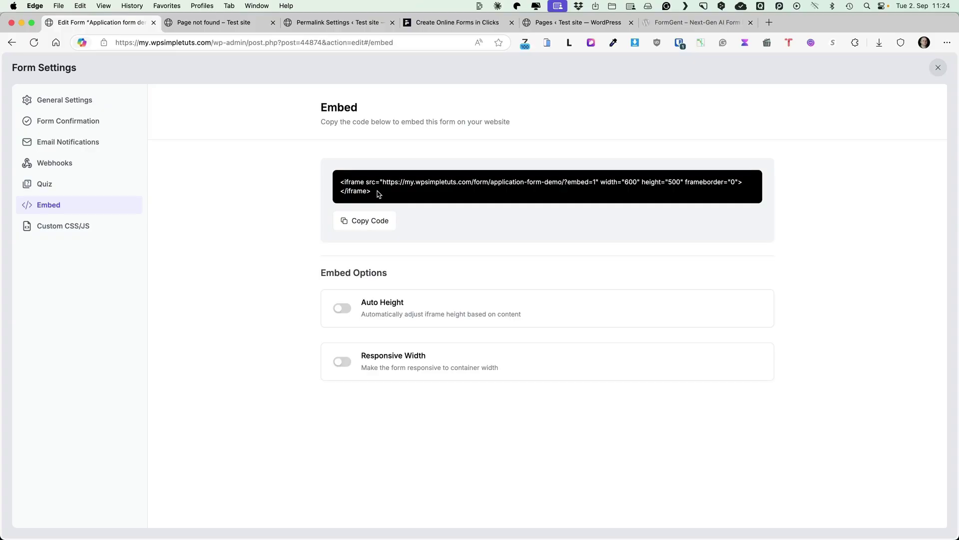
left_click_drag(378, 194, 322, 180)
key("super+c")
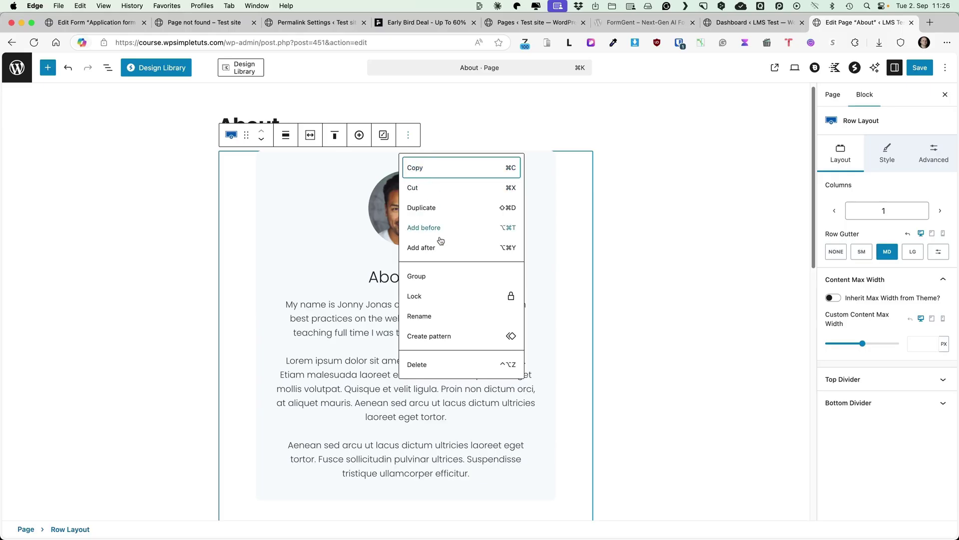
Step: Paste the iframe code into a new Custom HTML block above the Row Layout on the other site's About page, save and view the page
left_click(437, 227)
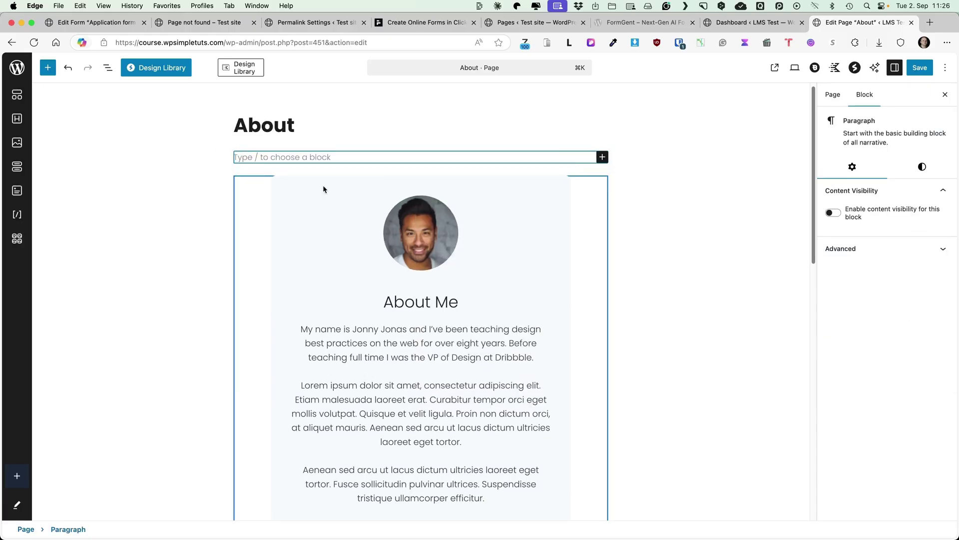
type("/html")
key("Return")
key("super+v")
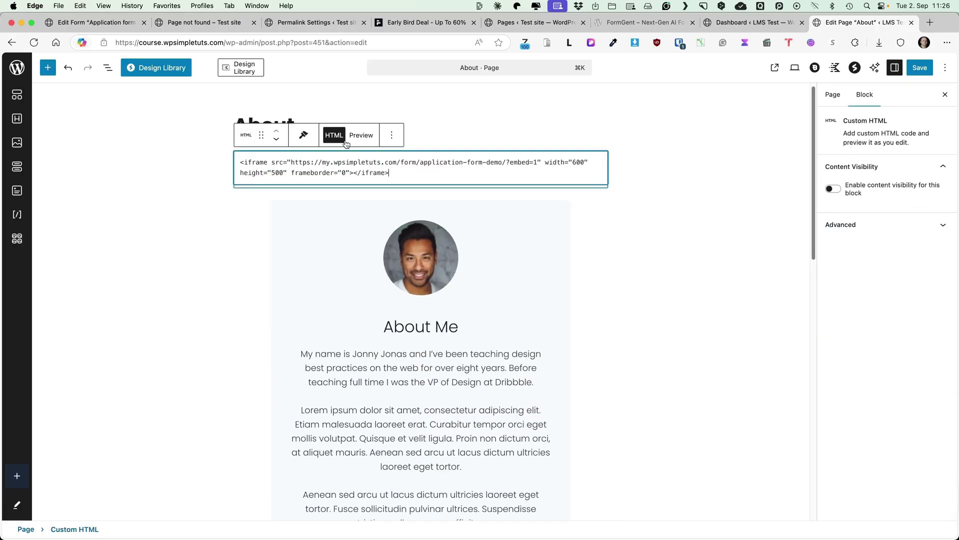
left_click(920, 67)
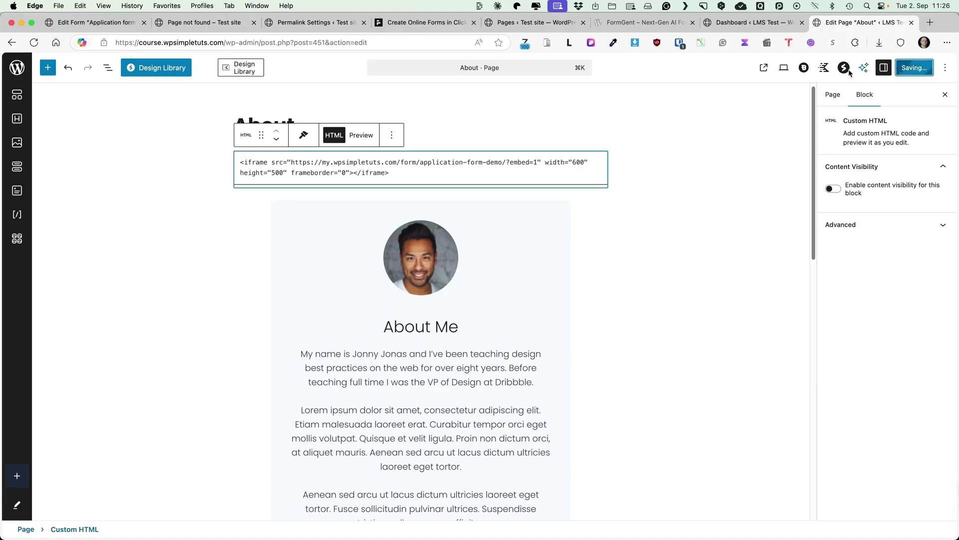
left_click(779, 69)
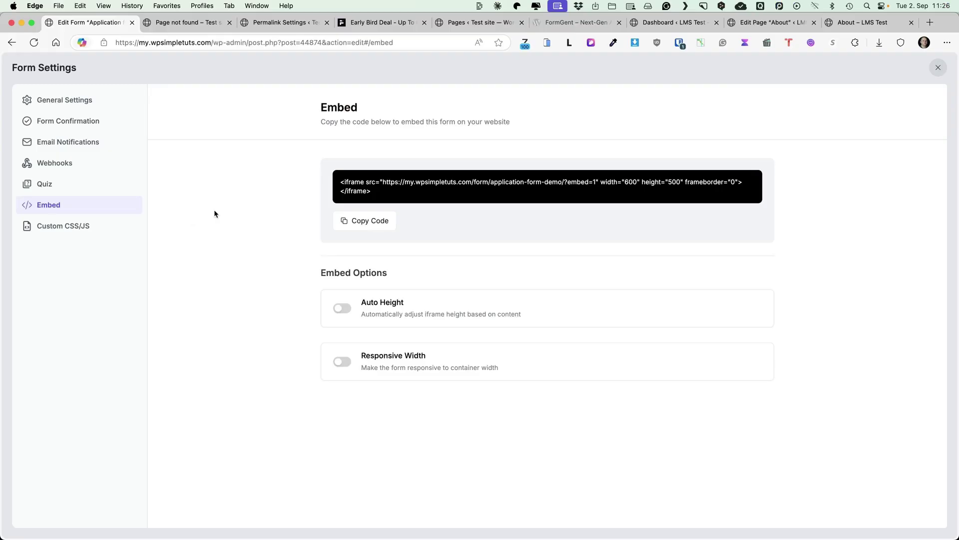
Step: Review the form's Auto Height and Responsive Width embed options, and save the Custom CSS/JS settings
left_click(343, 308)
left_click(343, 361)
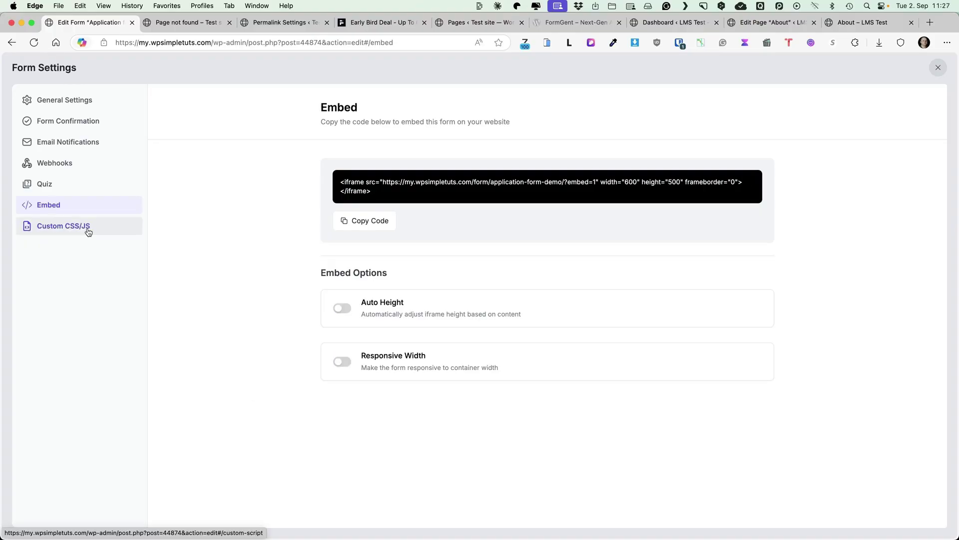
left_click(70, 227)
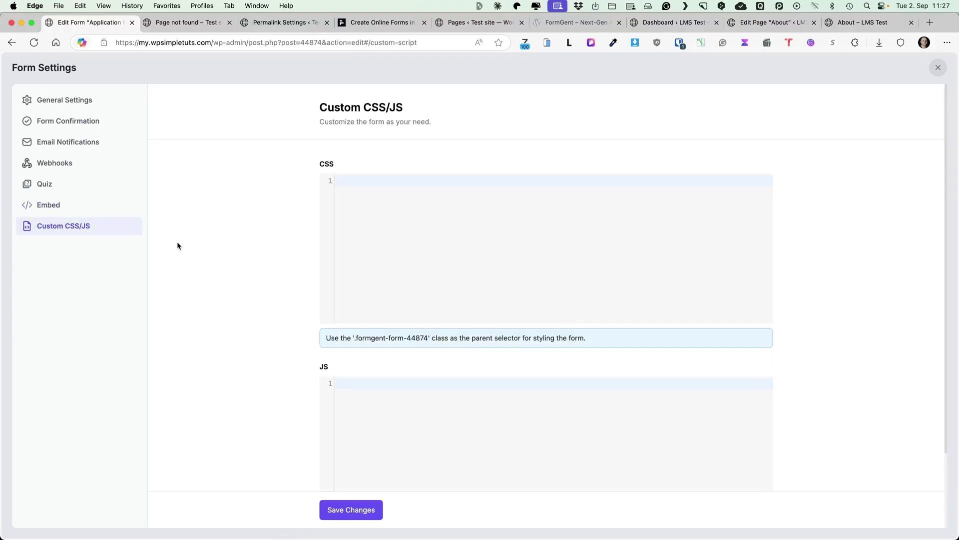
scroll(430, 325, "down", 3)
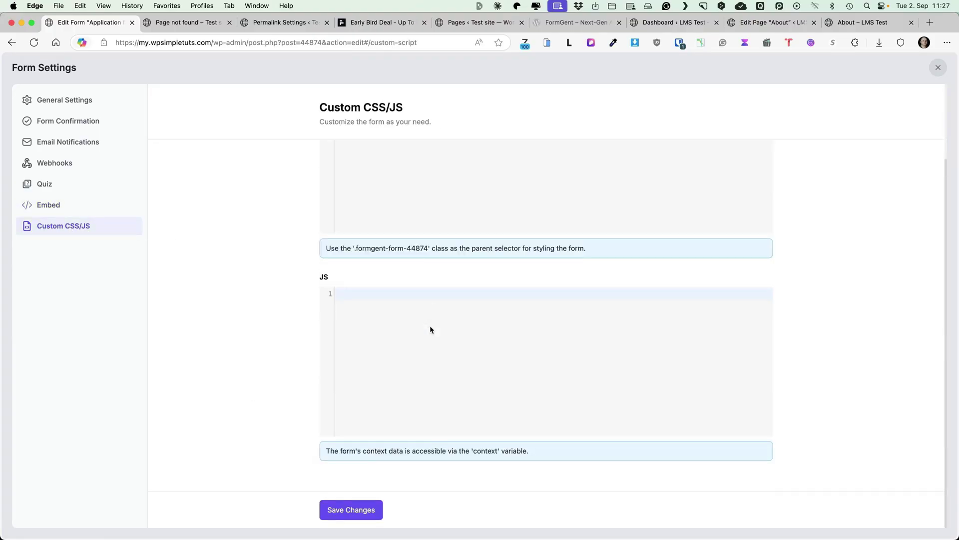
left_click(348, 514)
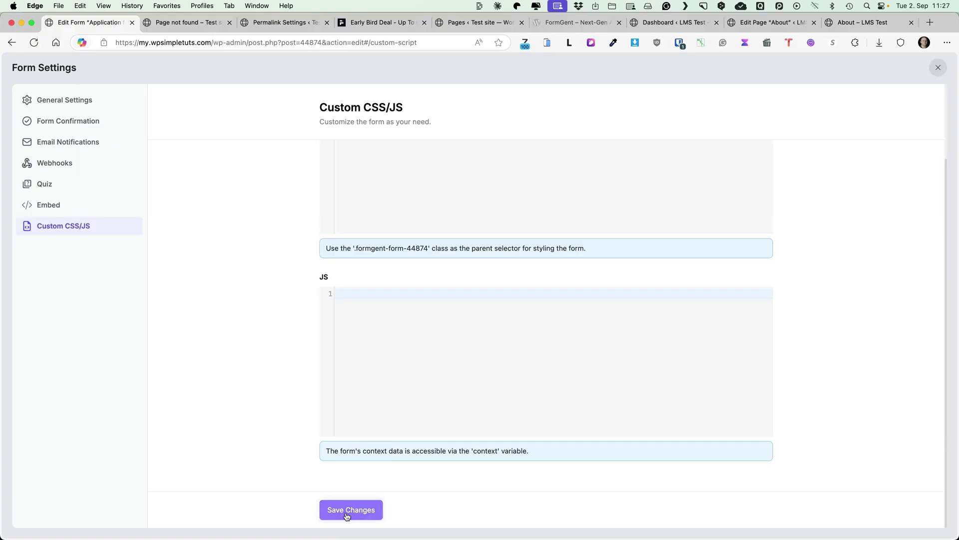
Step: Review the form's Form Confirmation and Email Notifications settings, and return to the form editor
left_click(937, 67)
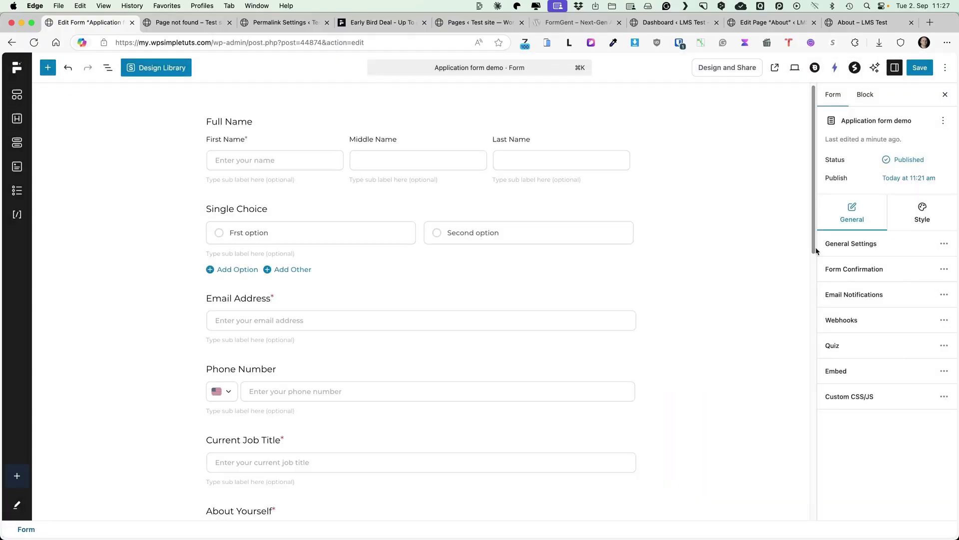
left_click(854, 268)
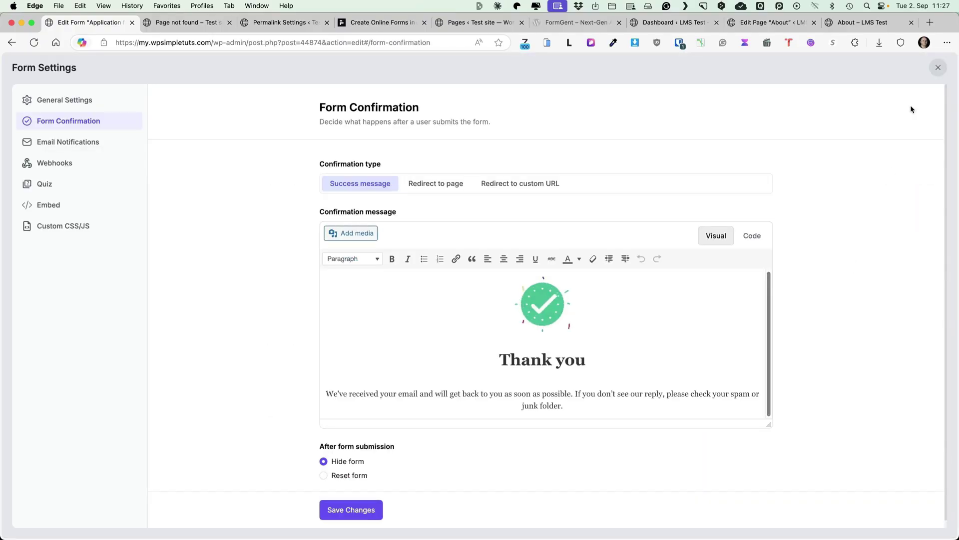
left_click(935, 68)
left_click(822, 294)
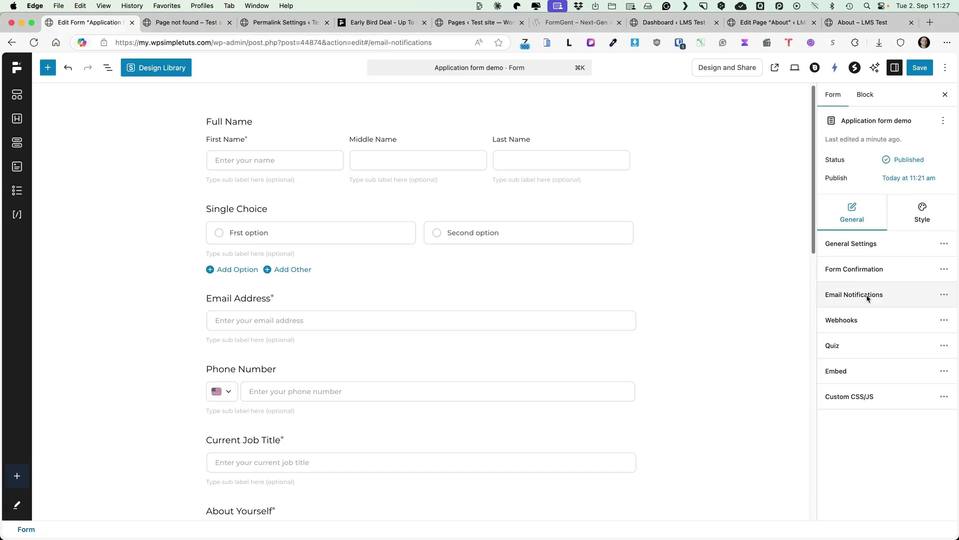
left_click(938, 69)
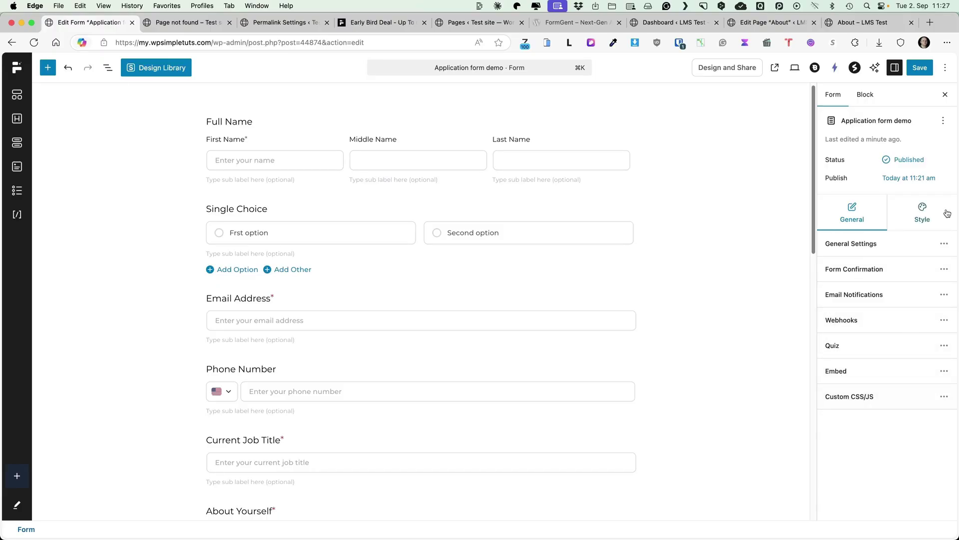
Step: Try the pastel Job Application Form image as the form's background, remove it and switch the background back to Color
left_click(926, 219)
left_click(900, 247)
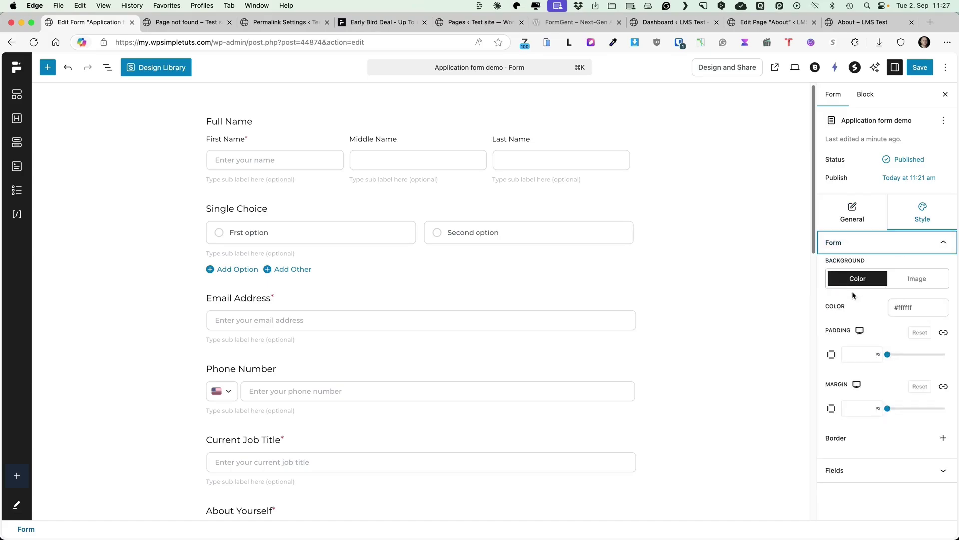
left_click(916, 279)
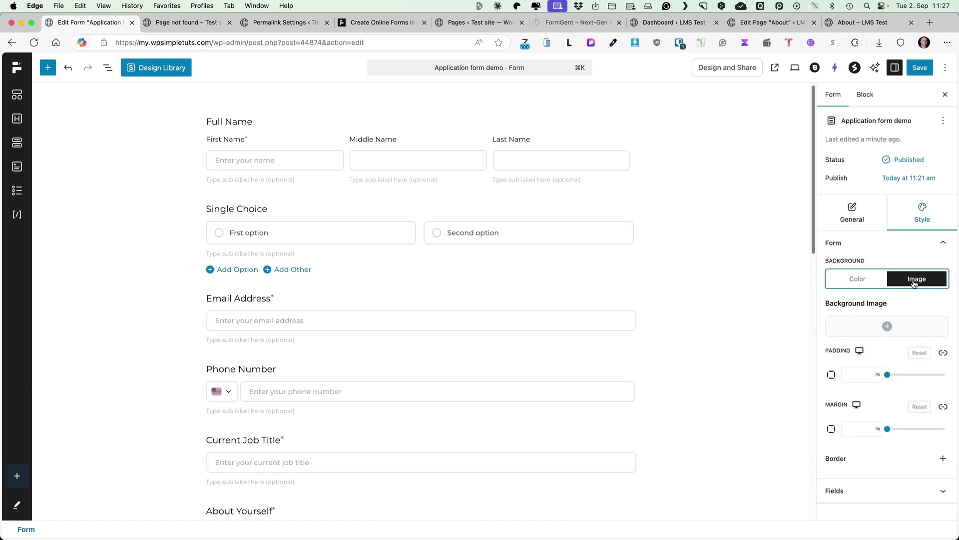
left_click(888, 327)
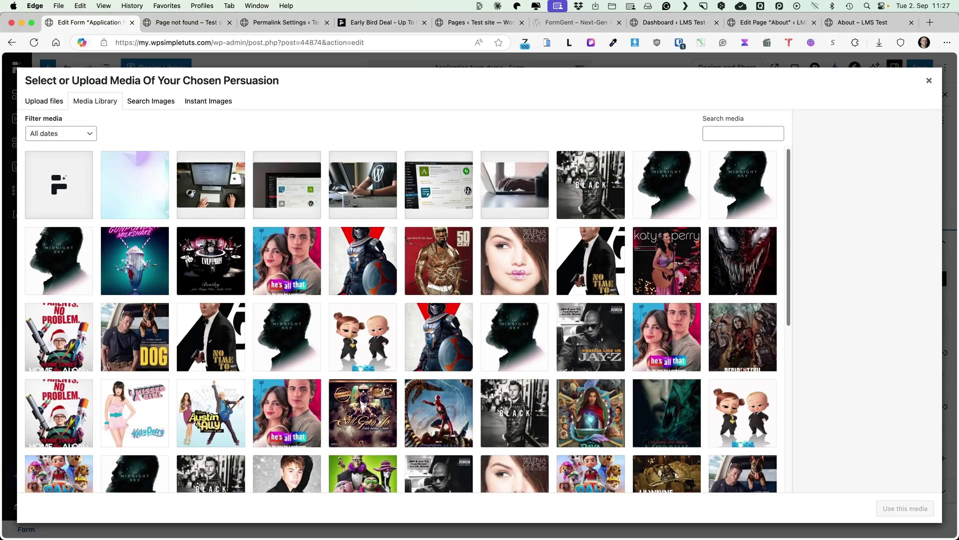
scroll(920, 385, "down", 3)
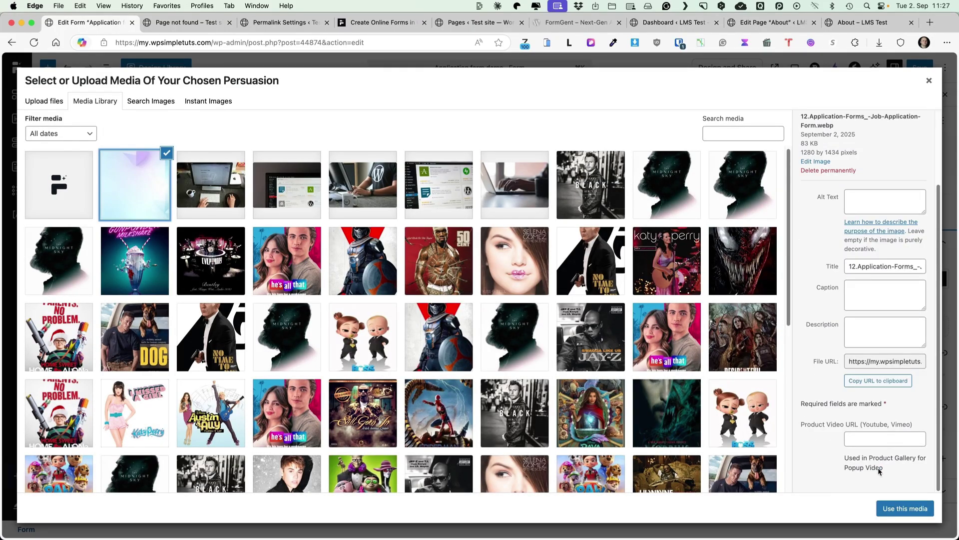
left_click(905, 508)
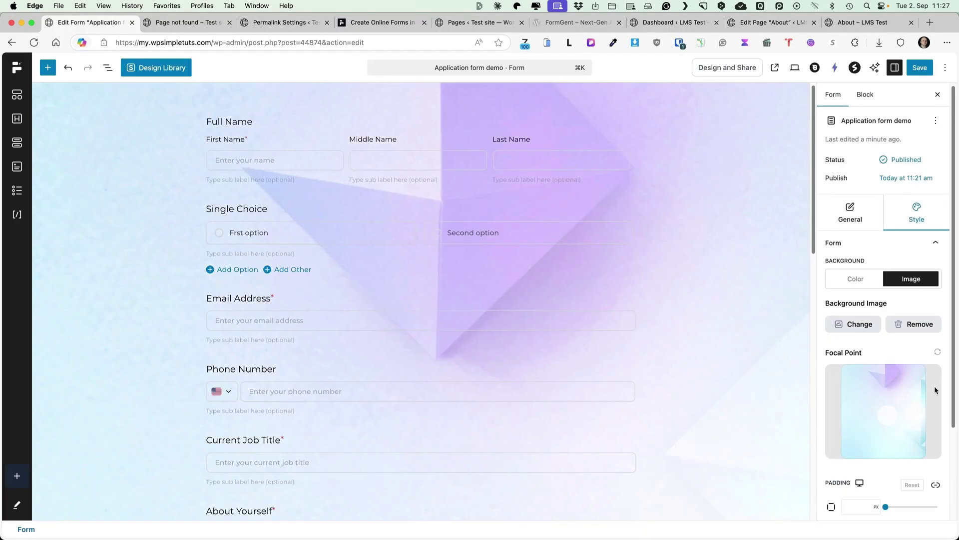
left_click(910, 323)
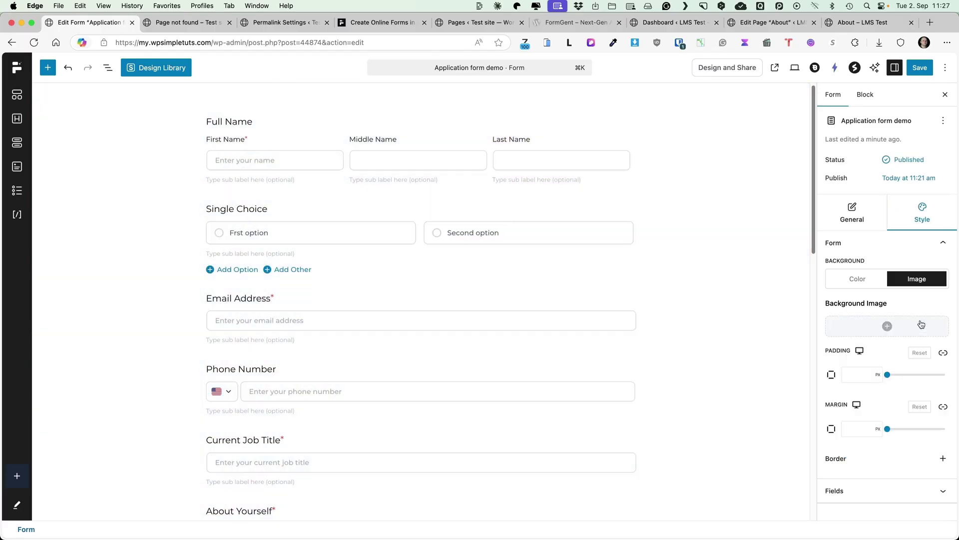
left_click(862, 280)
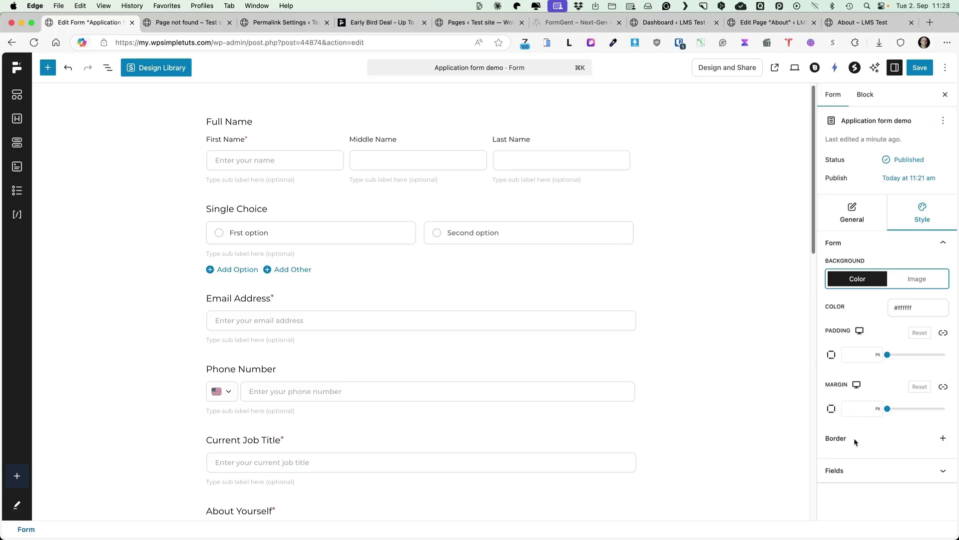
Step: Examine the spacing, color and border style options for the form's fields
left_click(855, 470)
scroll(895, 373, "down", 3)
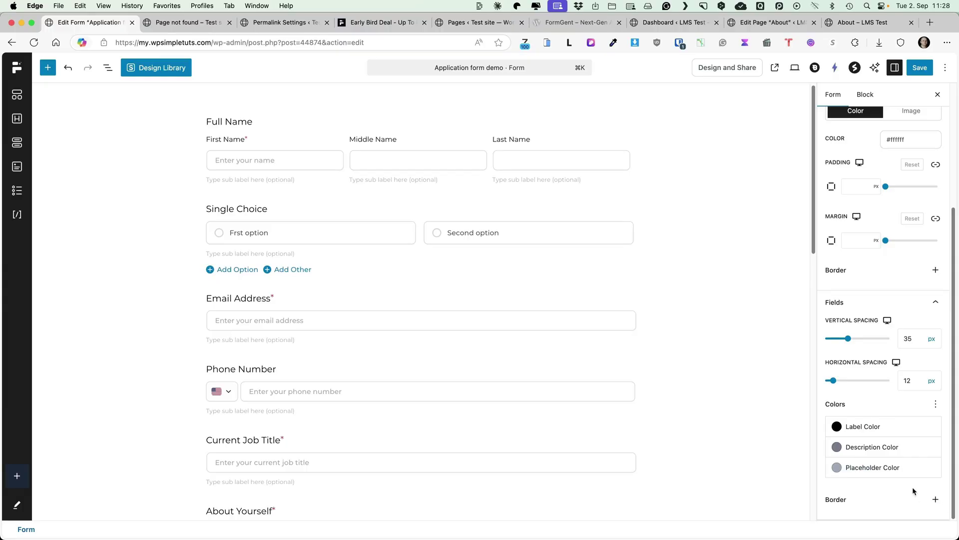
scroll(892, 375, "up", 3)
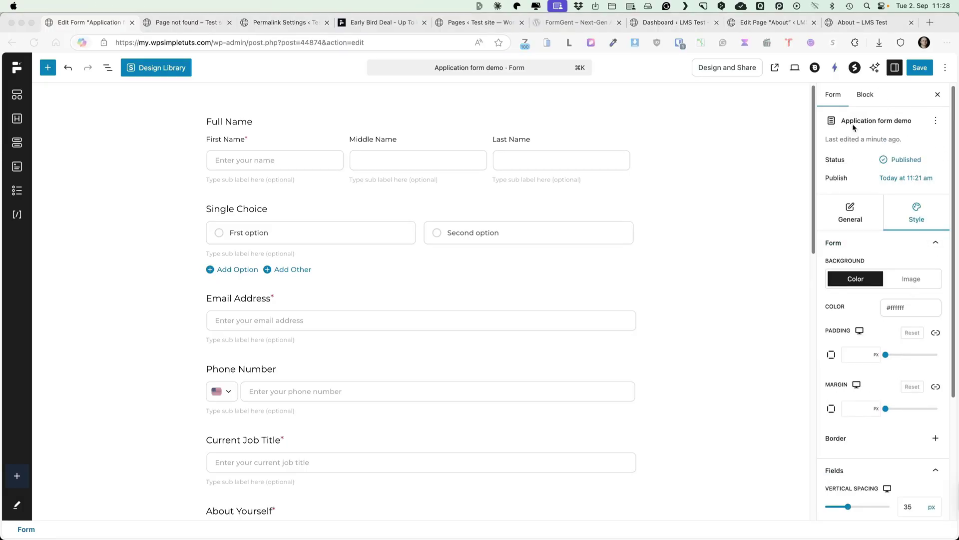
Step: In the Design and Share view, remove the cover image and give the cover a custom solid color of #FFFFFF
left_click(728, 68)
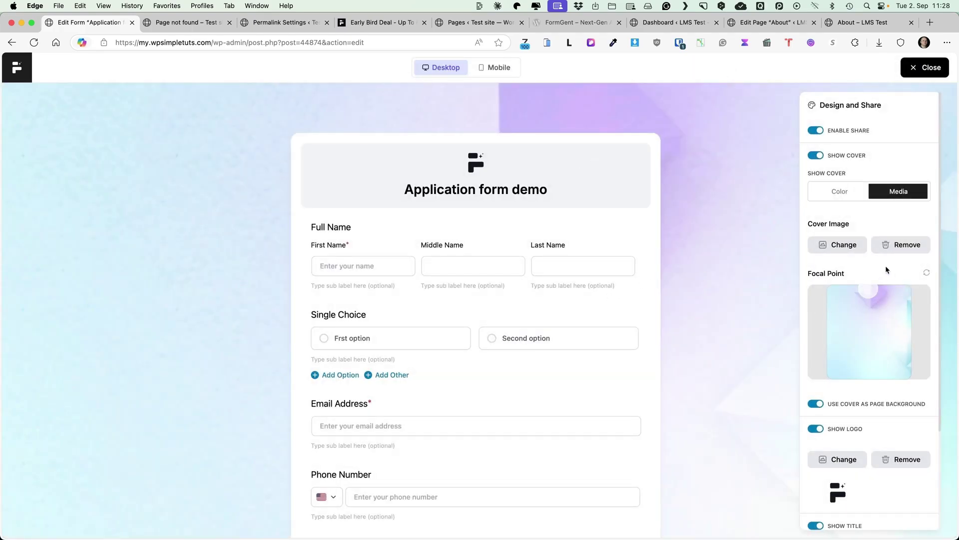
left_click(917, 245)
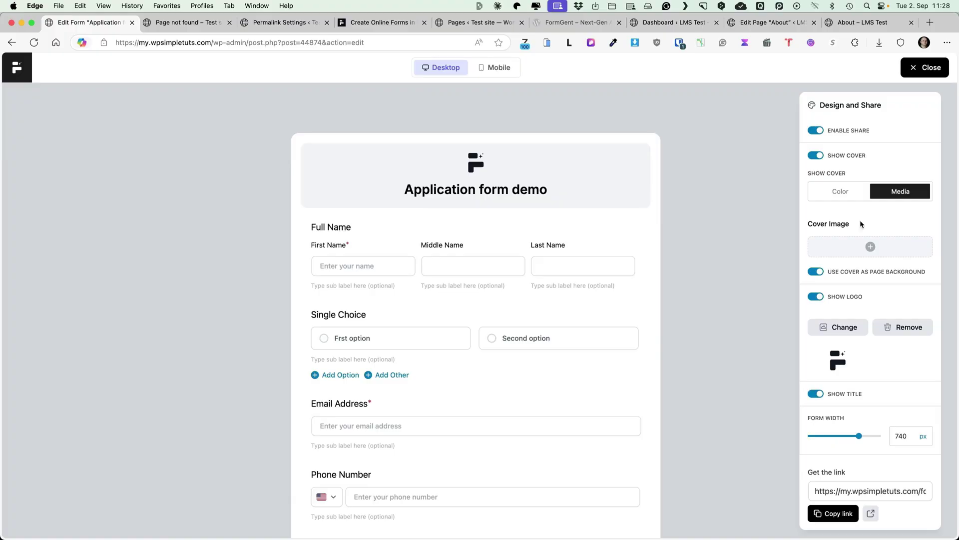
left_click(840, 191)
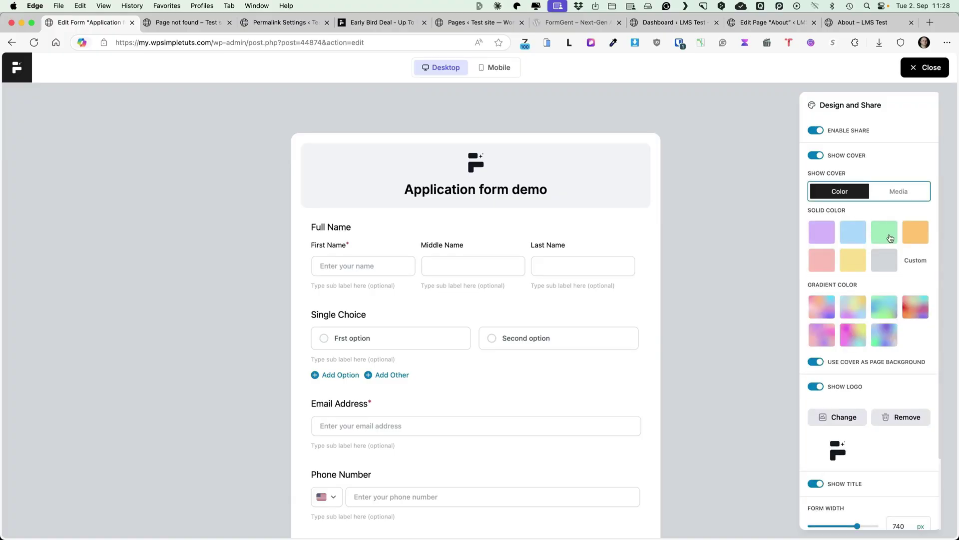
left_click(892, 238)
left_click(916, 267)
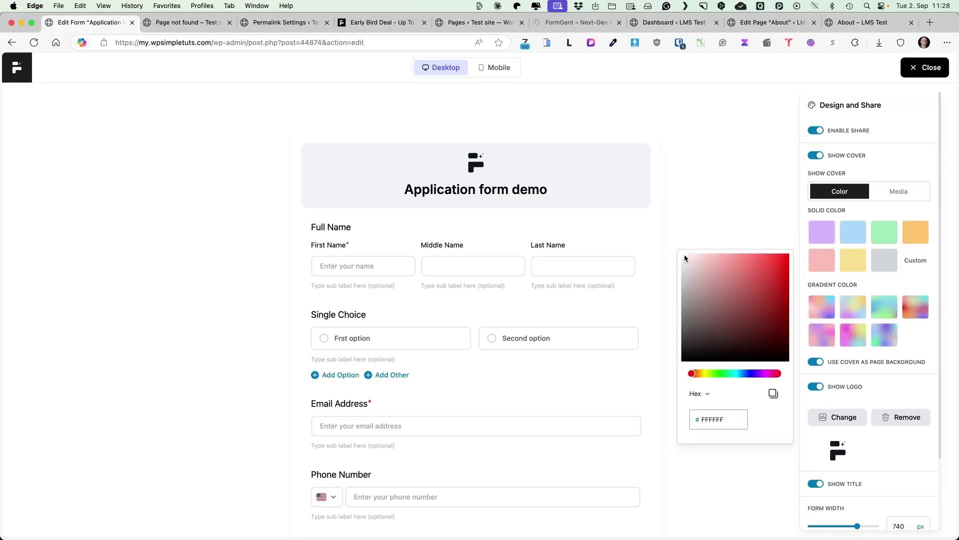
Step: Hide the logo on the shared form page, and try hiding the title before showing it again
scroll(934, 279, "down", 3)
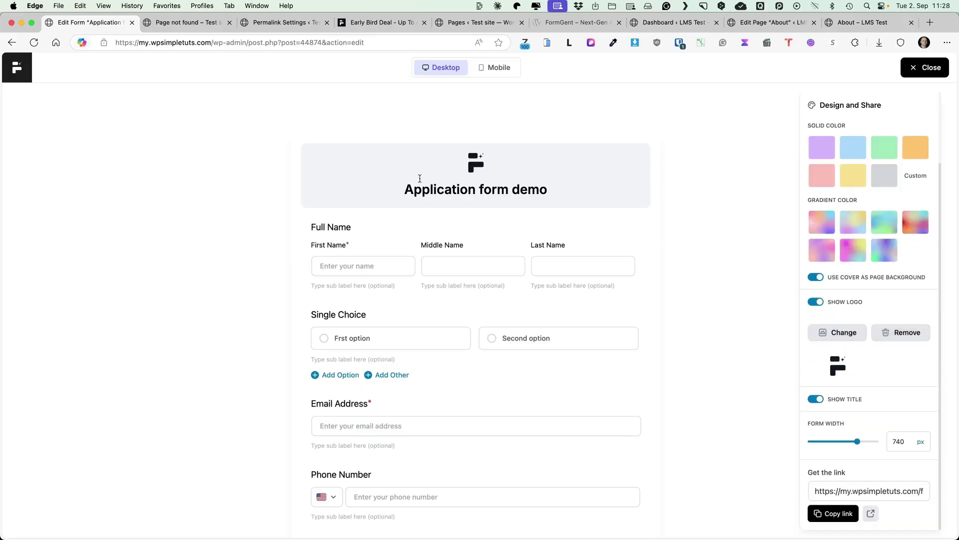
left_click(816, 399)
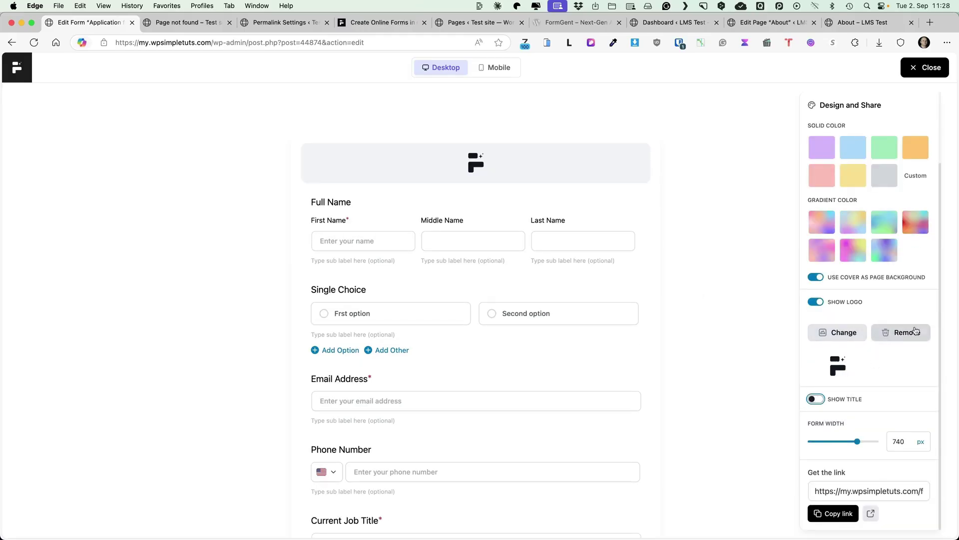
left_click(817, 303)
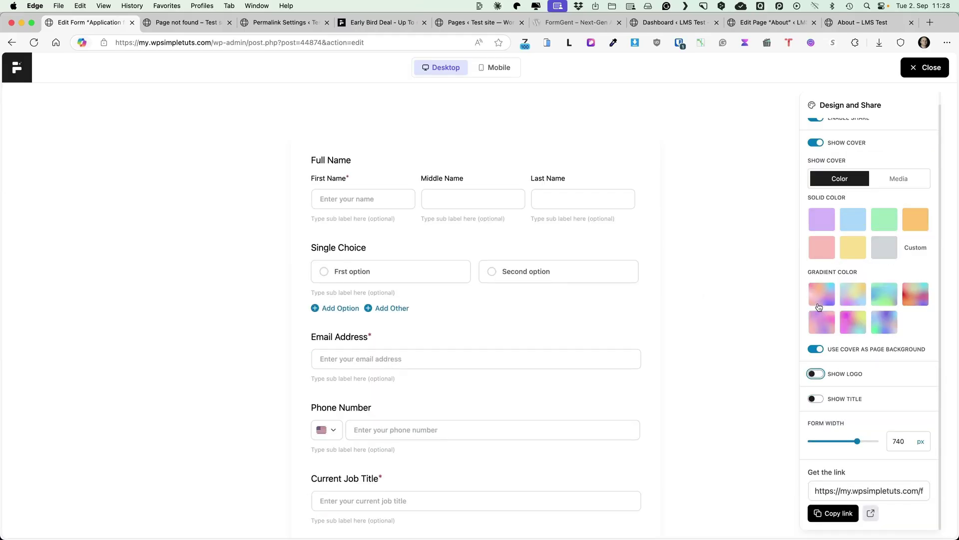
left_click(816, 398)
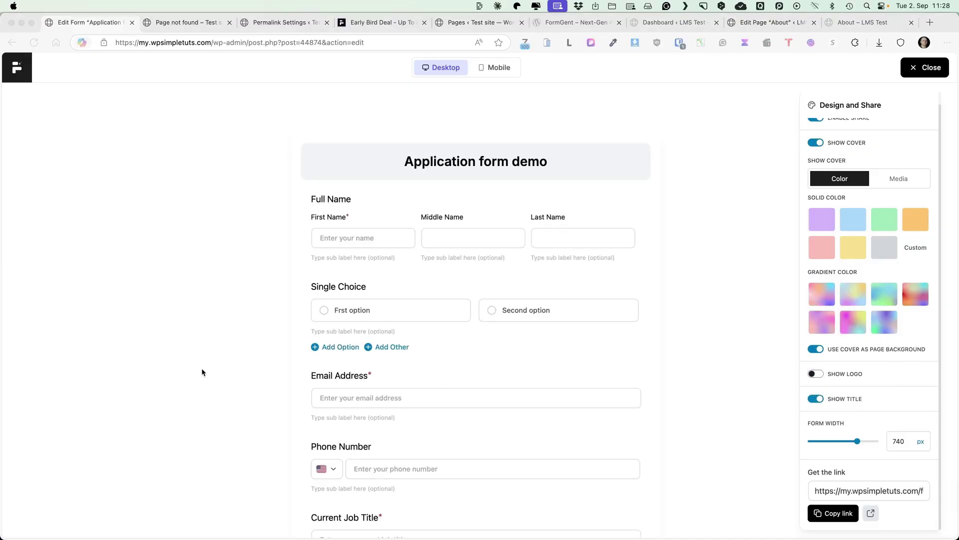
Step: Try the Enable Share option of the form page, leaving it switched on
scroll(814, 132, "up", 1)
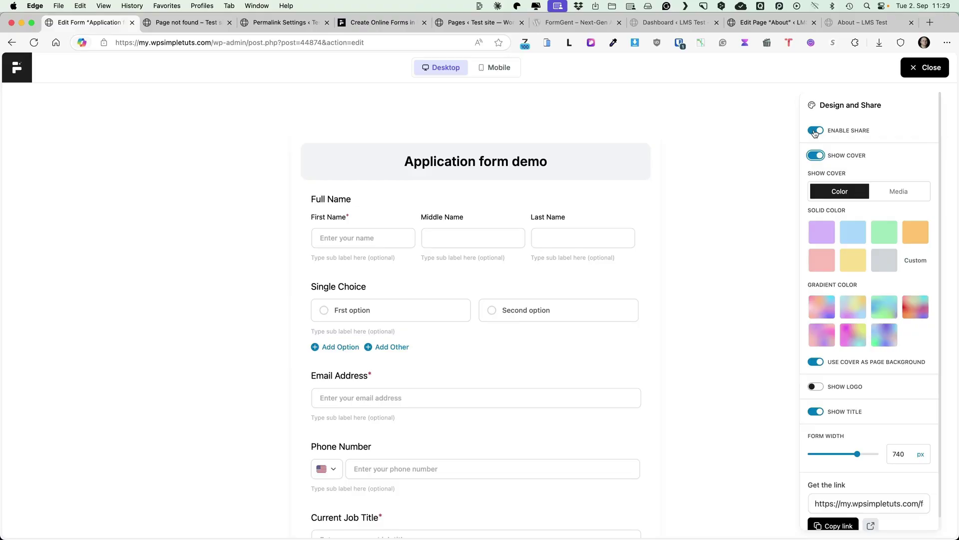
left_click(816, 131)
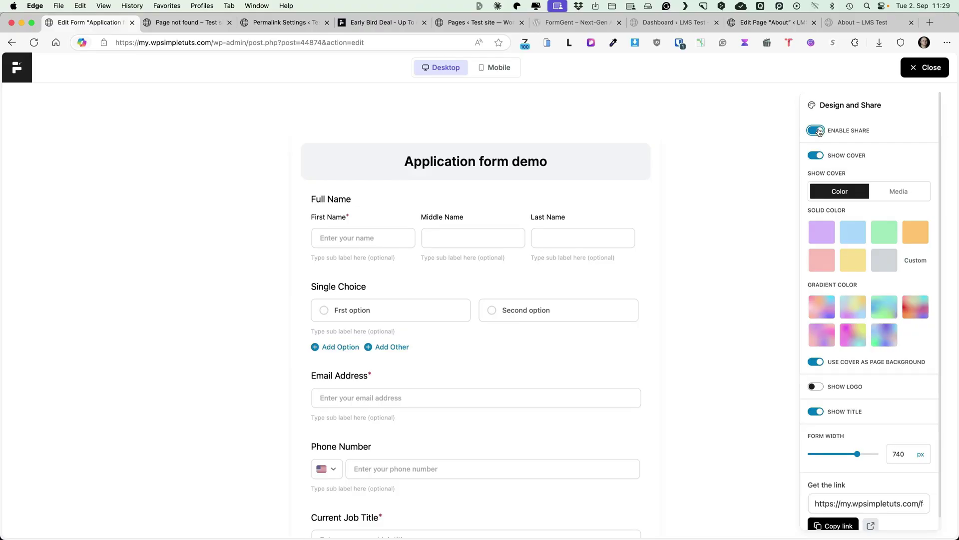
scroll(880, 336, "down", 1)
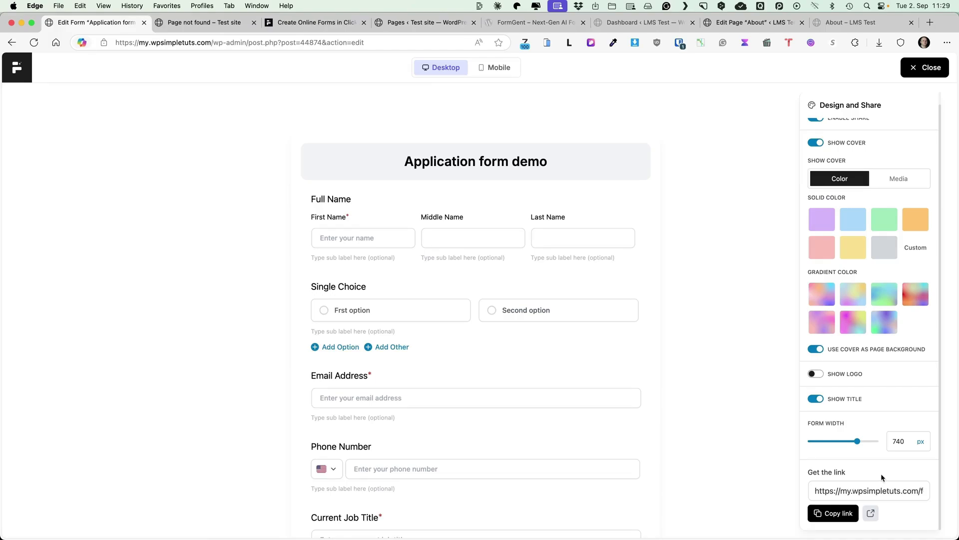
Step: Preview the shared form page in the Mobile layout, and save the form before leaving the editor
left_click(493, 71)
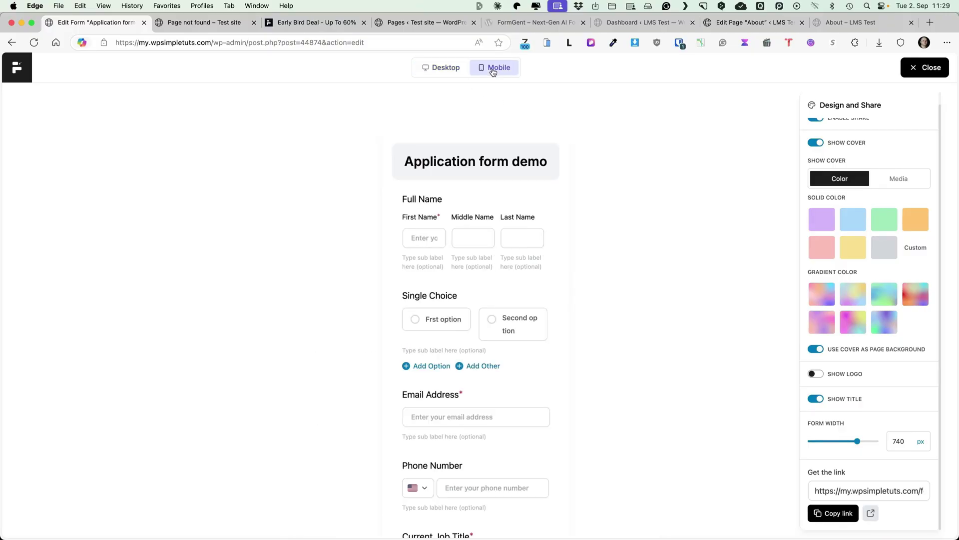
scroll(505, 424, "down", 10)
left_click(925, 70)
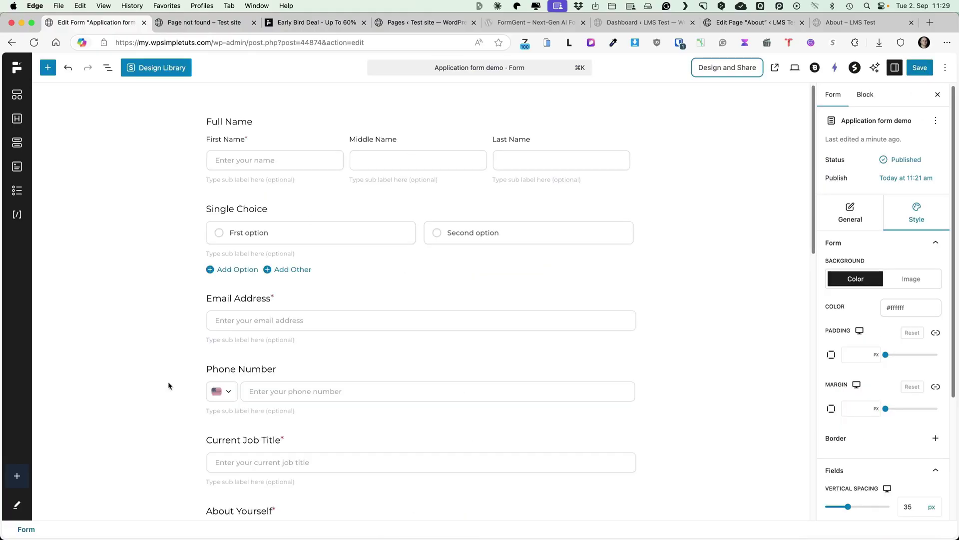
left_click(922, 72)
left_click(18, 69)
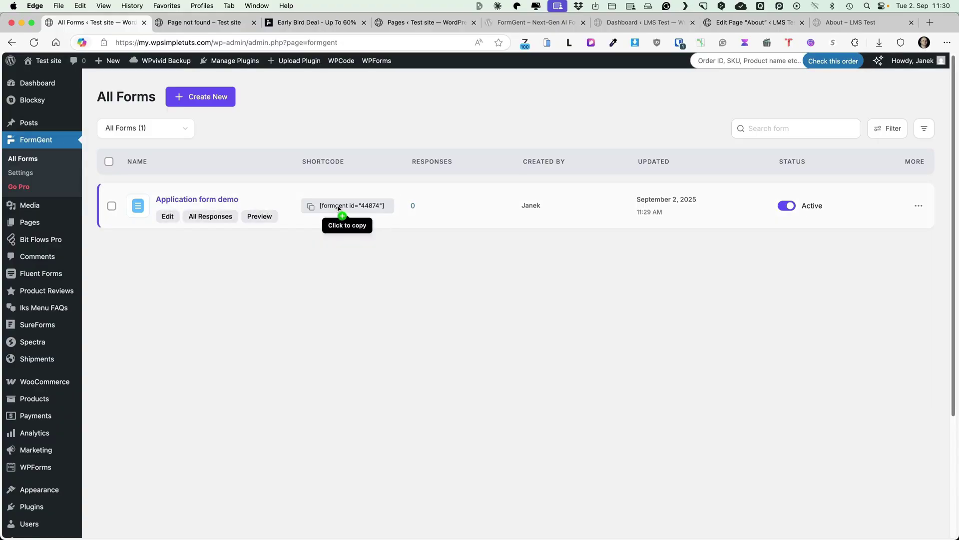
Step: Insert a Dynamic Forms block showing "Application form demo" below the paragraph of the "Hello there" post, opened in a new tab
mouse_move(103, 127)
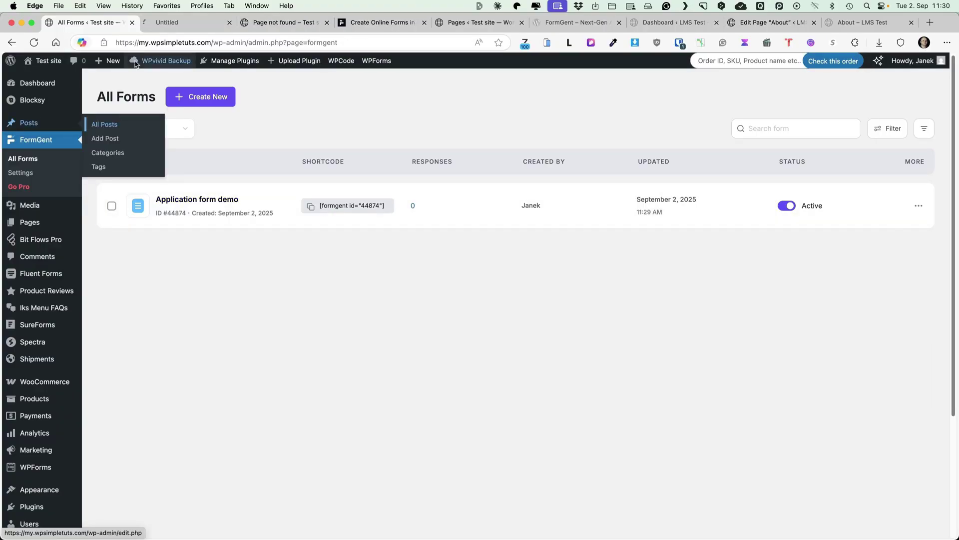
key("ctrl+Tab")
left_click(396, 276)
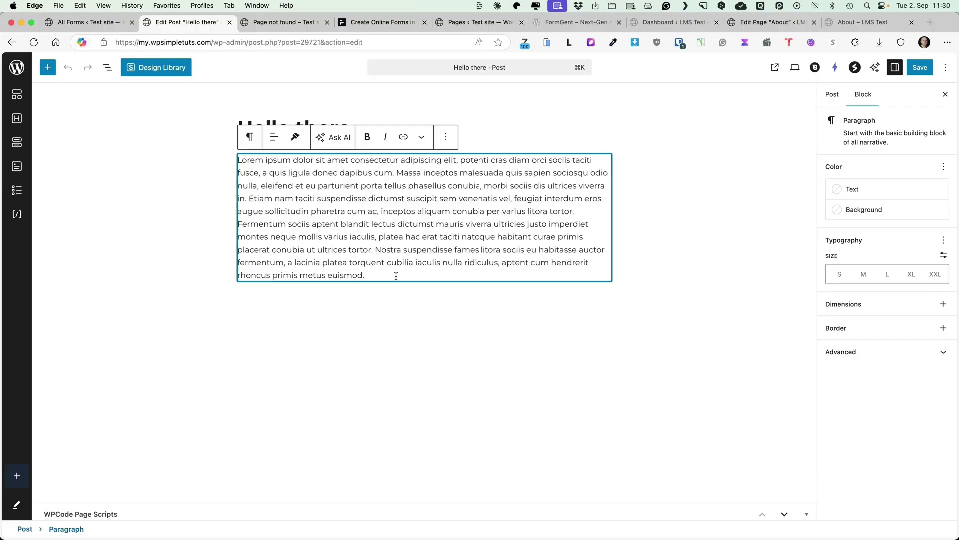
key("Return")
type("/form")
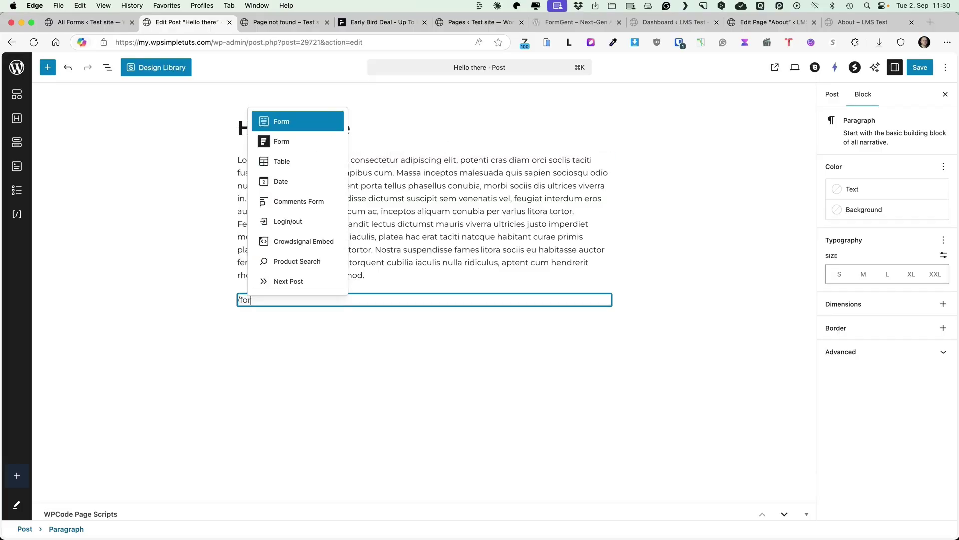
key("Return")
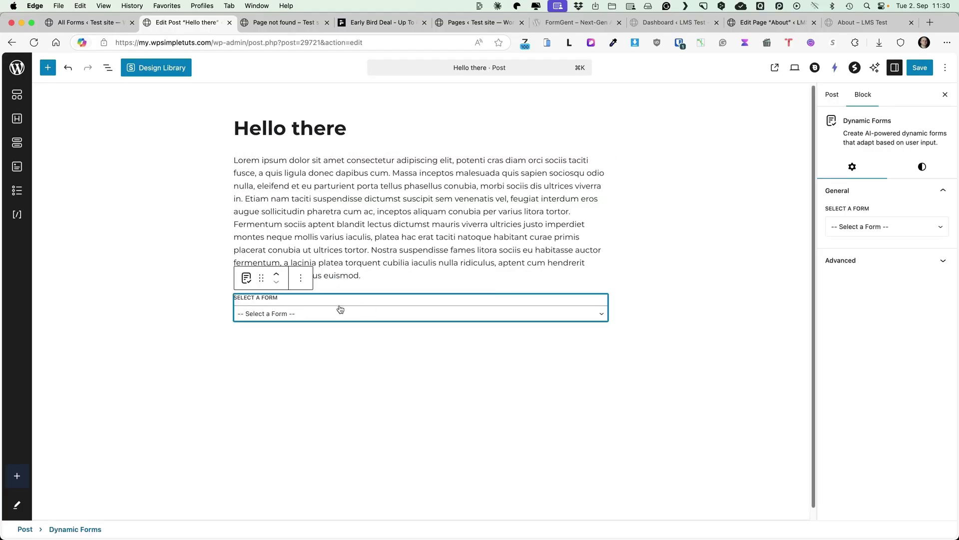
left_click(280, 319)
left_click(279, 319)
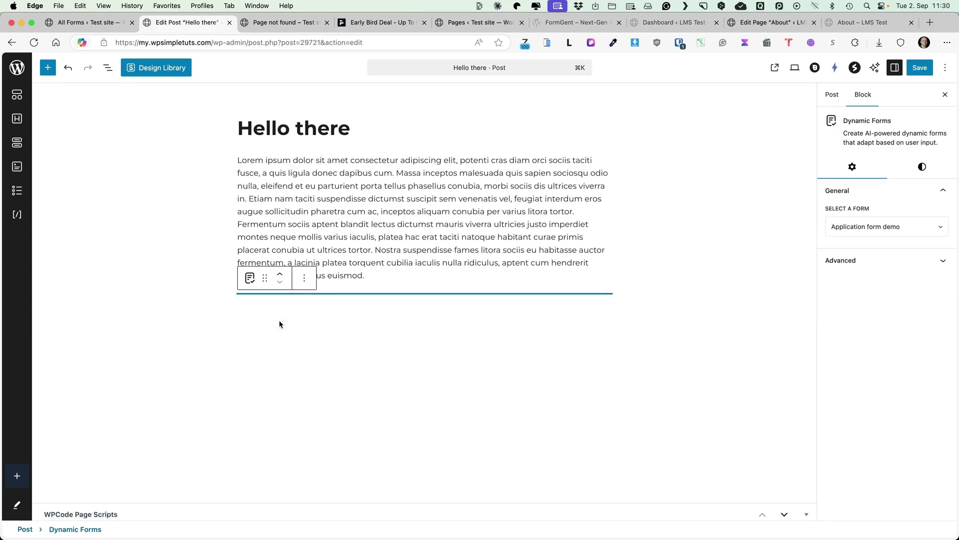
Step: Save the "Hello there" post and preview it in a new tab to check the embedded form
left_click(926, 69)
left_click(784, 67)
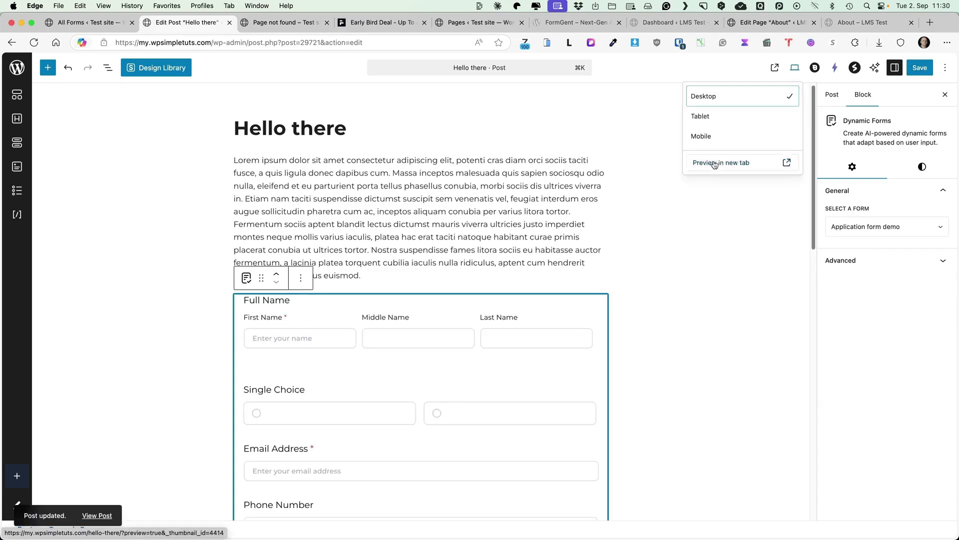
left_click(713, 161)
scroll(385, 252, "down", 5)
scroll(386, 252, "down", 2)
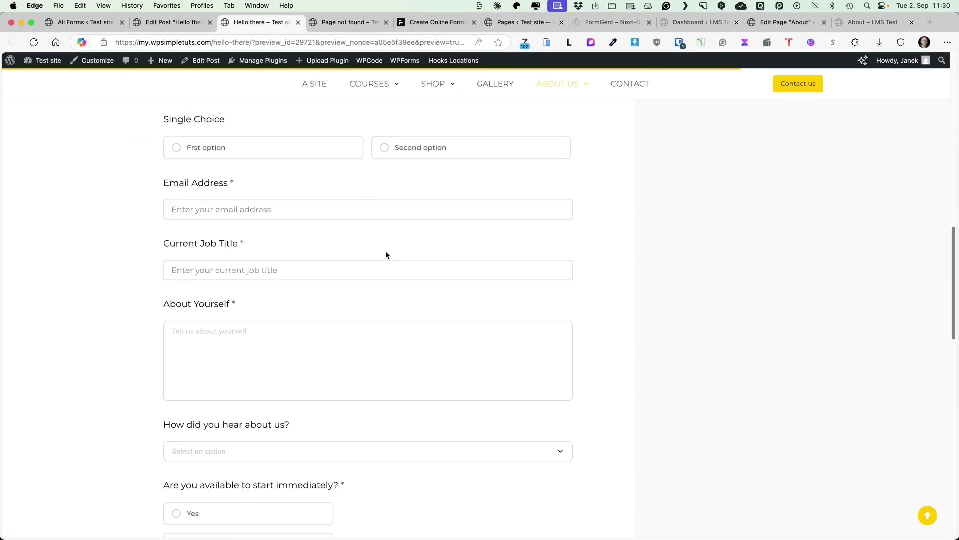
scroll(385, 251, "up", 3)
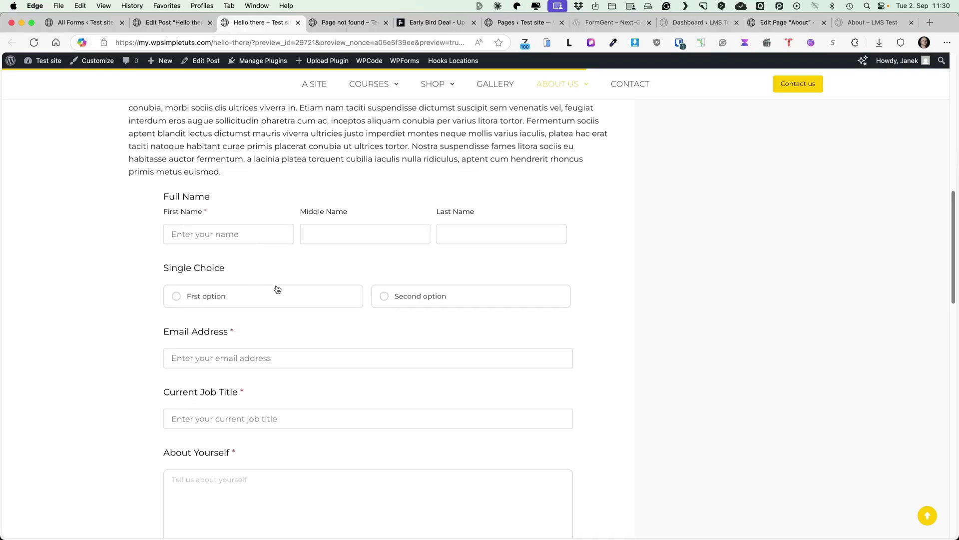
Step: Test the embedded form's conditional logic by alternating between the two Single Choice options, ending on the first option
left_click(395, 301)
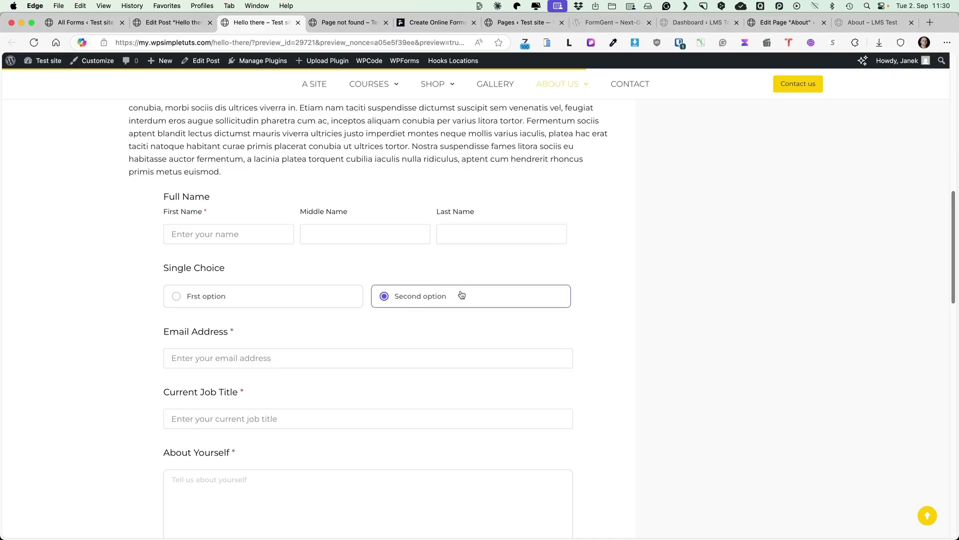
scroll(402, 361, "down", 4)
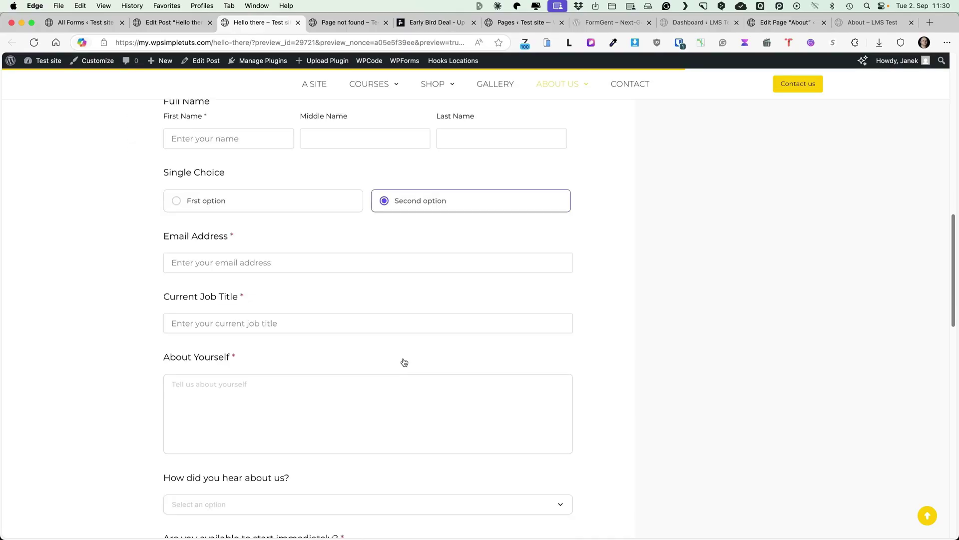
left_click(212, 202)
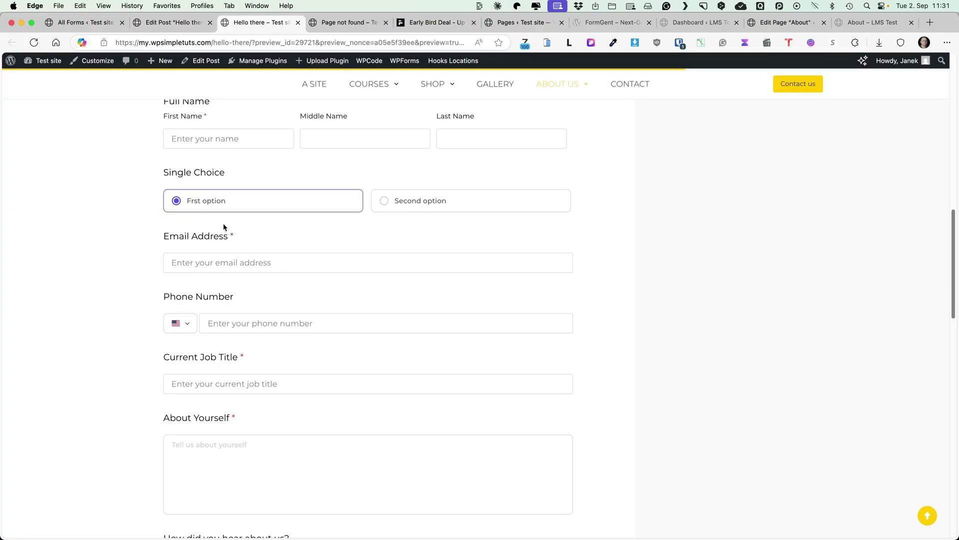
left_click(443, 200)
left_click(261, 202)
left_click(427, 202)
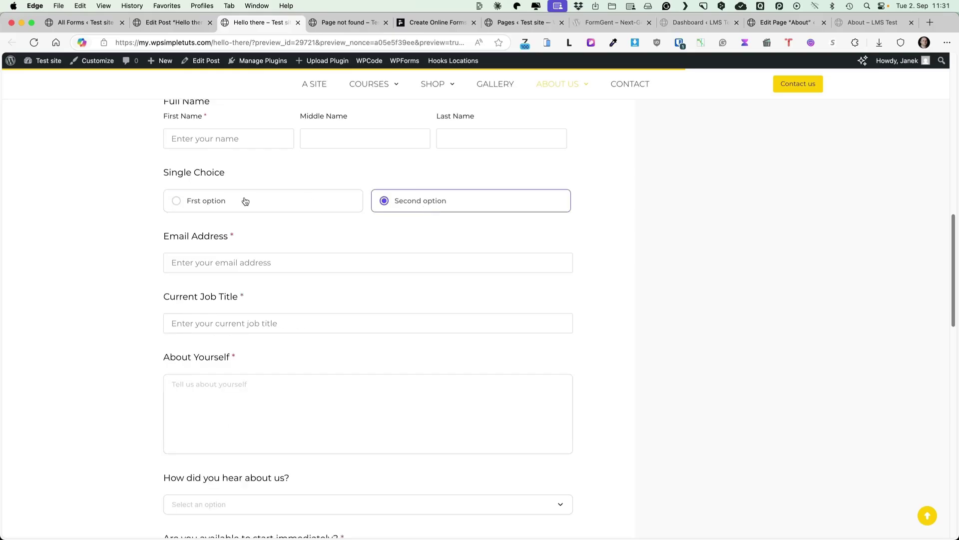
left_click(265, 207)
Step: Check the response list of "Application form demo" in FormGent and return to the forms overview
left_click(172, 22)
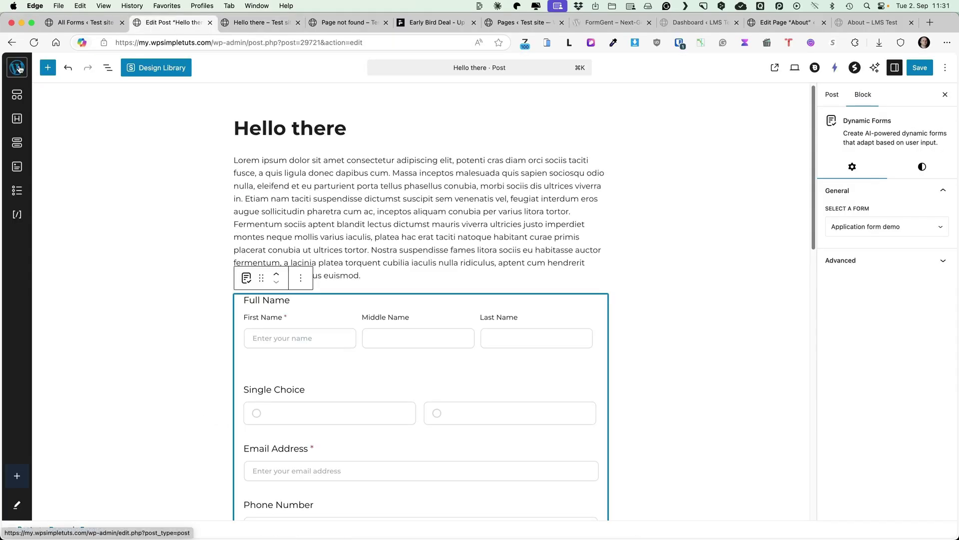
left_click(72, 23)
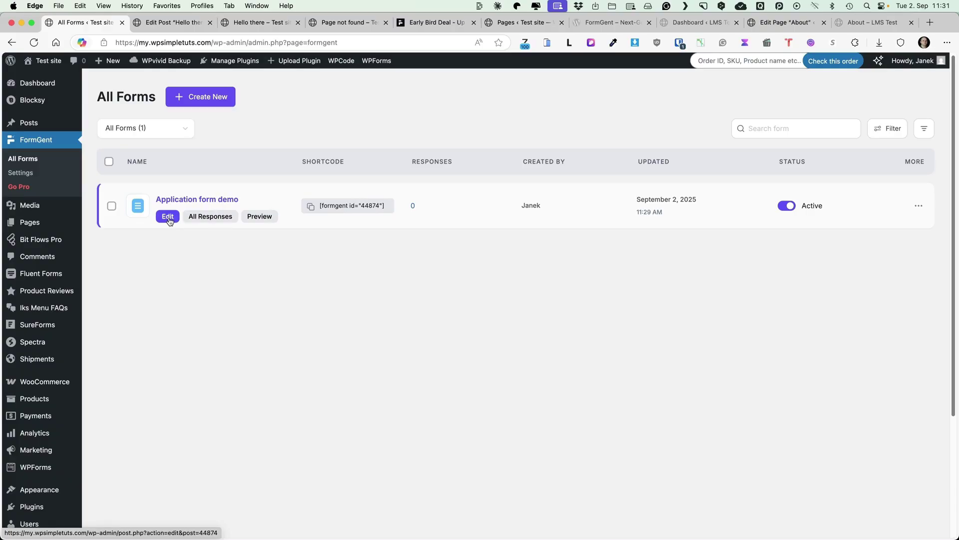
left_click(218, 222)
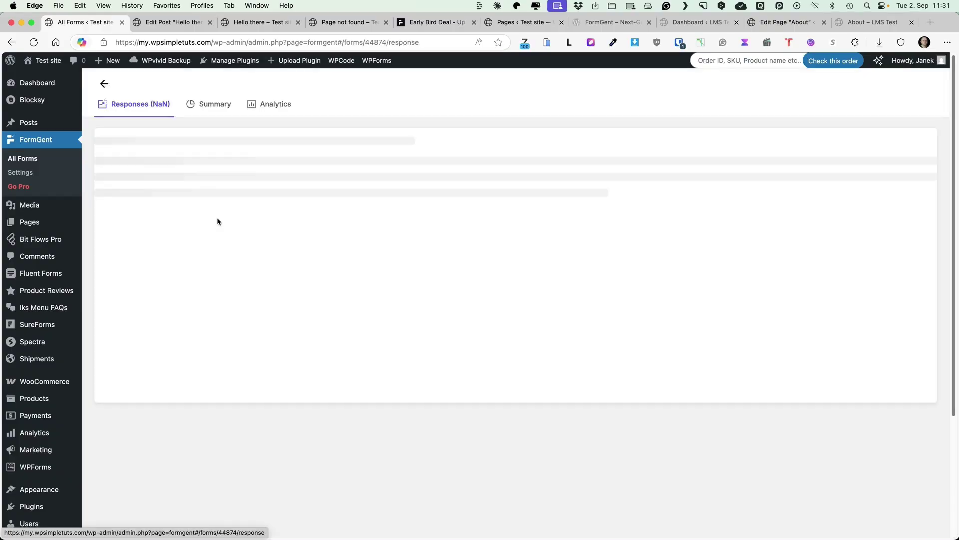
left_click(21, 161)
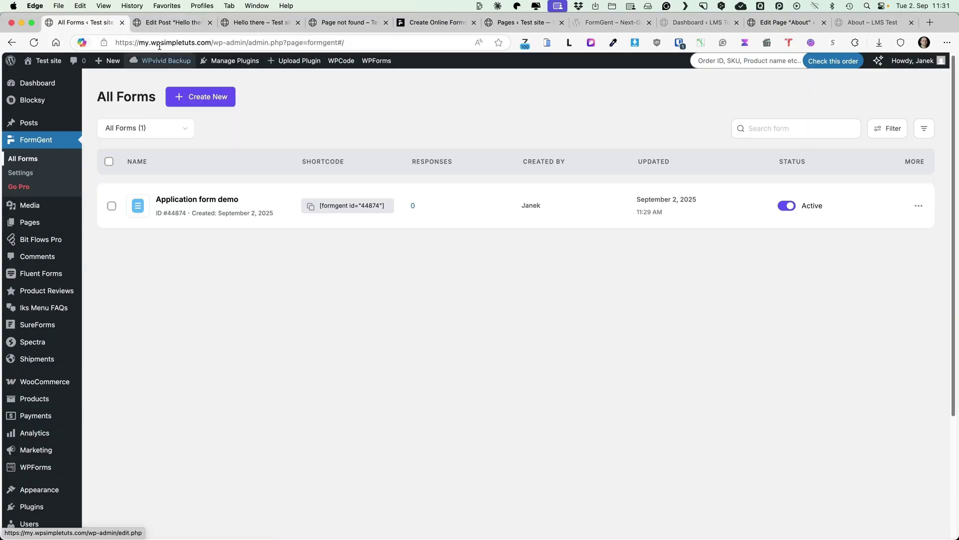
Step: Complete the form on the post preview with immediate availability "Yes" and "werre" as the reason for wanting to work there, and submit it
left_click(257, 23)
scroll(256, 346, "down", 5)
scroll(257, 346, "down", 3)
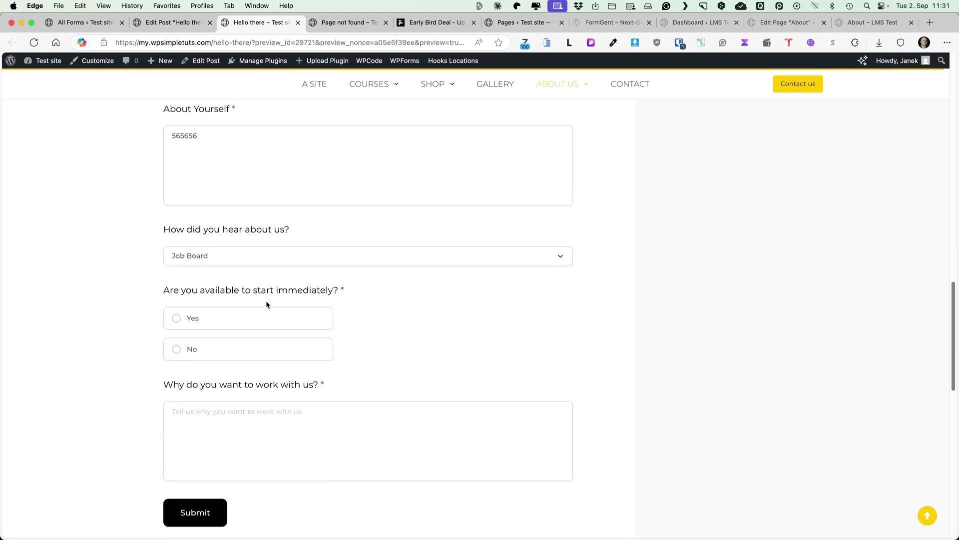
left_click(222, 296)
type("asd")
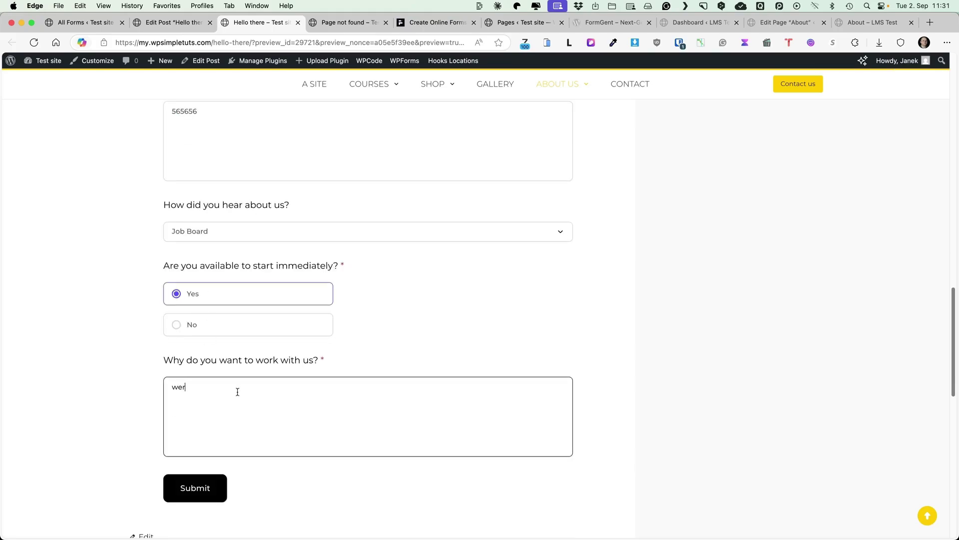
left_click(195, 488)
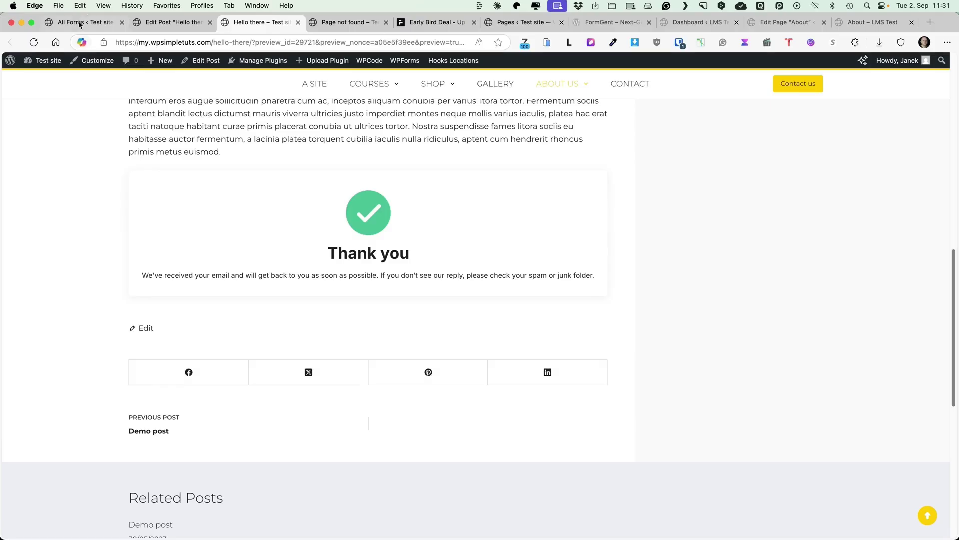
Step: Reload the FormGent forms list and examine all responses of "Application form demo"
left_click(80, 22)
left_click(35, 44)
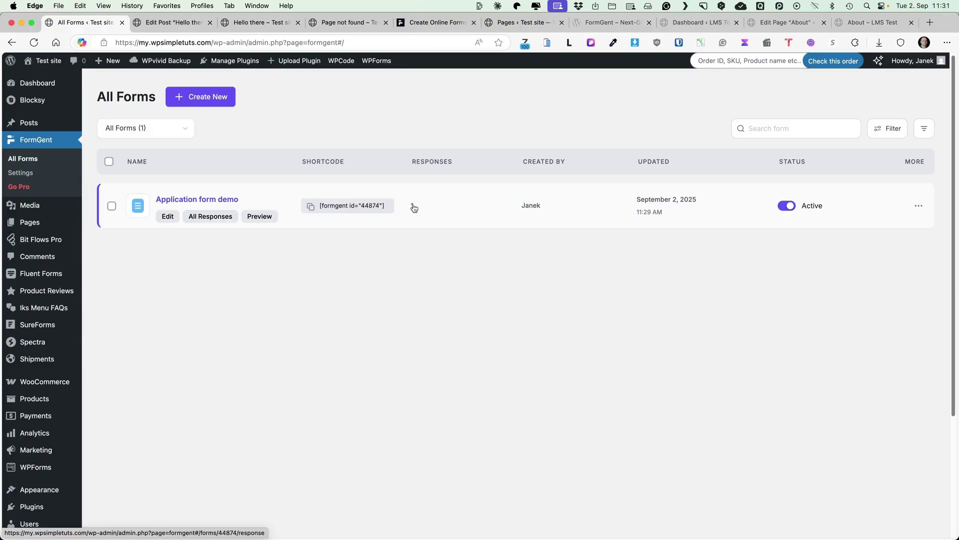
left_click(213, 218)
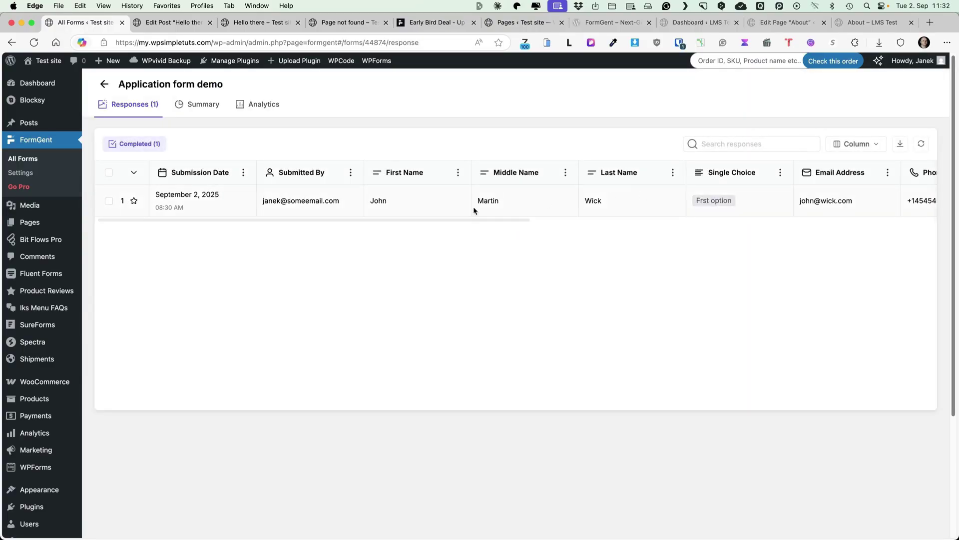
left_click_drag(439, 218, 107, 204)
Step: Select the submitted response and download it as PDF
left_click(108, 201)
left_click(237, 143)
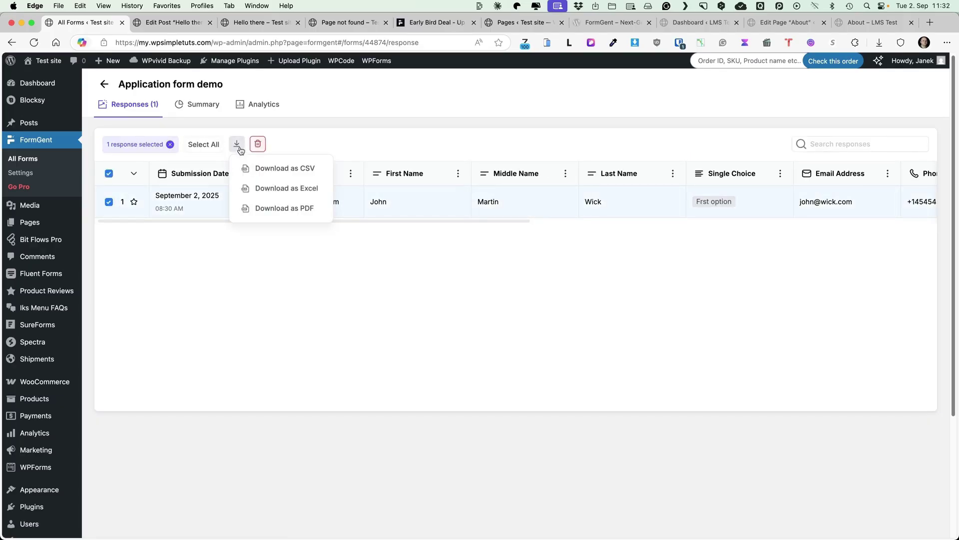
left_click(282, 208)
Step: View the response's answers and add the submission note "Responded" to it
left_click(235, 200)
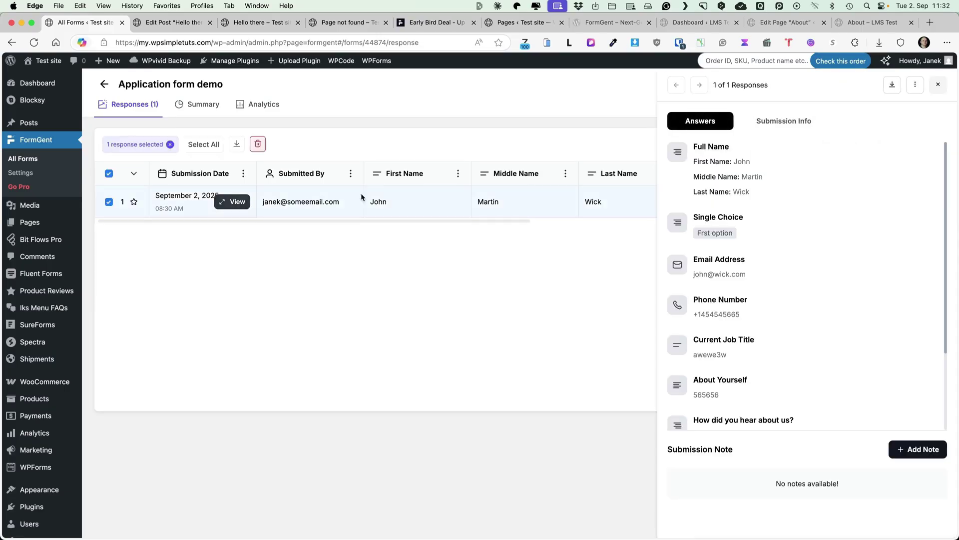
scroll(784, 175, "down", 1)
scroll(783, 180, "down", 2)
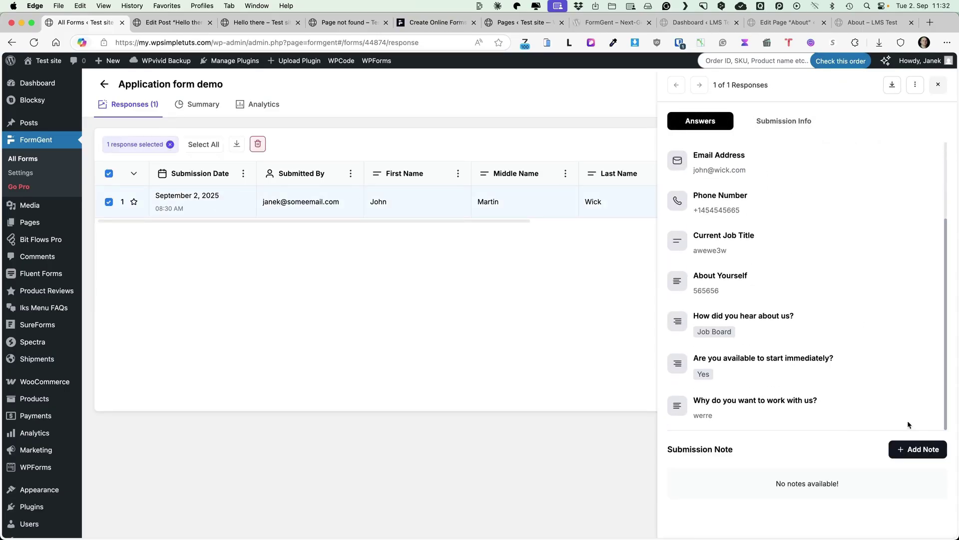
left_click(919, 453)
type("Responded")
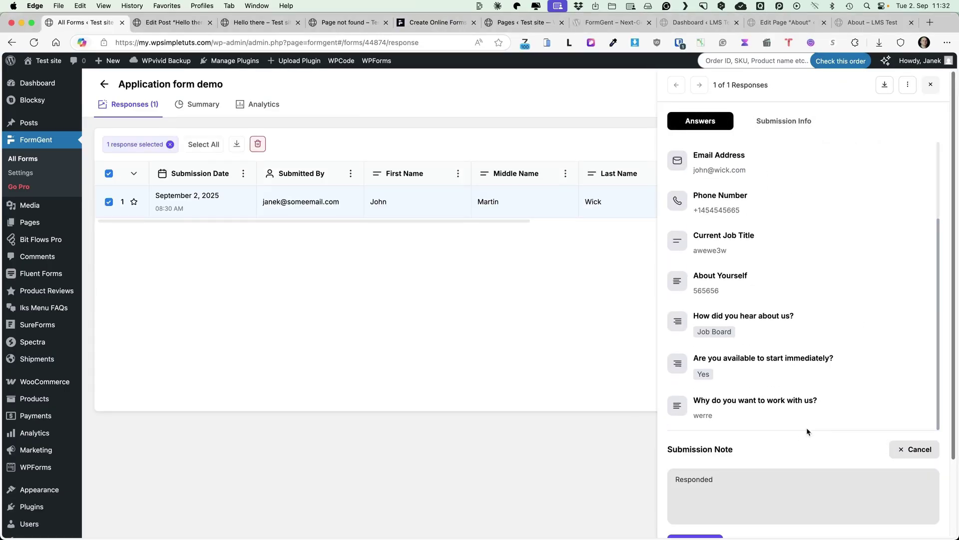
scroll(806, 427, "down", 2)
left_click(696, 452)
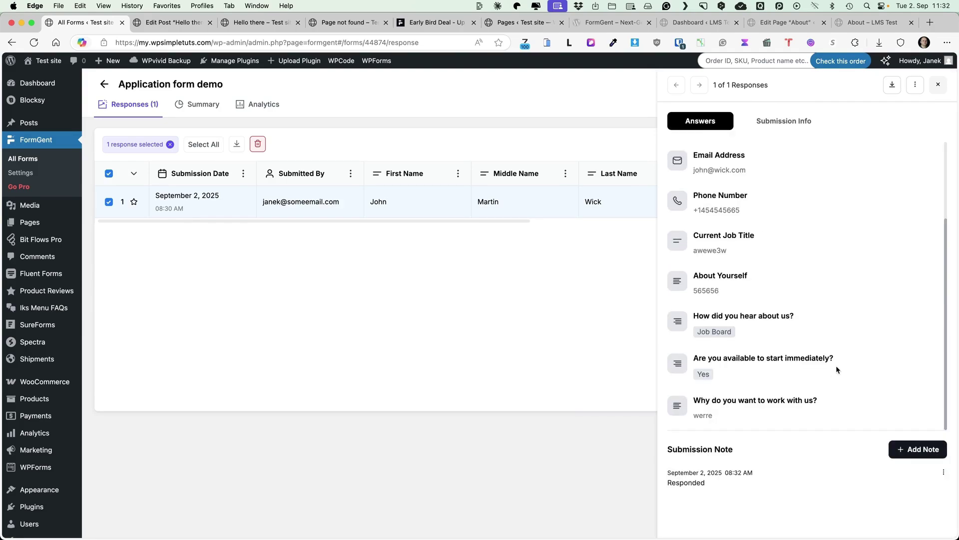
Step: Close the response details and hide all response table columns except First Name, Middle Name, Last Name and Email Address
left_click(581, 310)
left_click(861, 146)
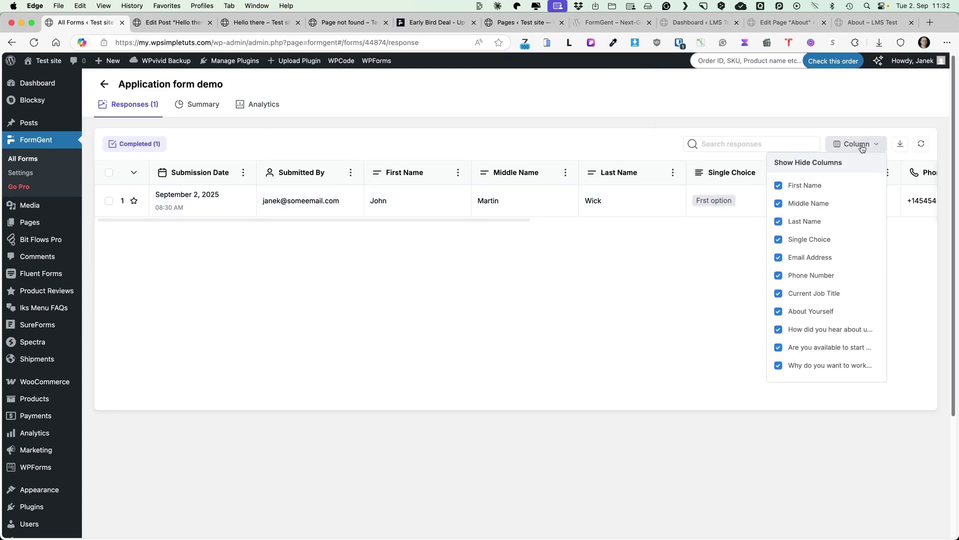
left_click(779, 294)
left_click(779, 276)
left_click(778, 312)
left_click(778, 331)
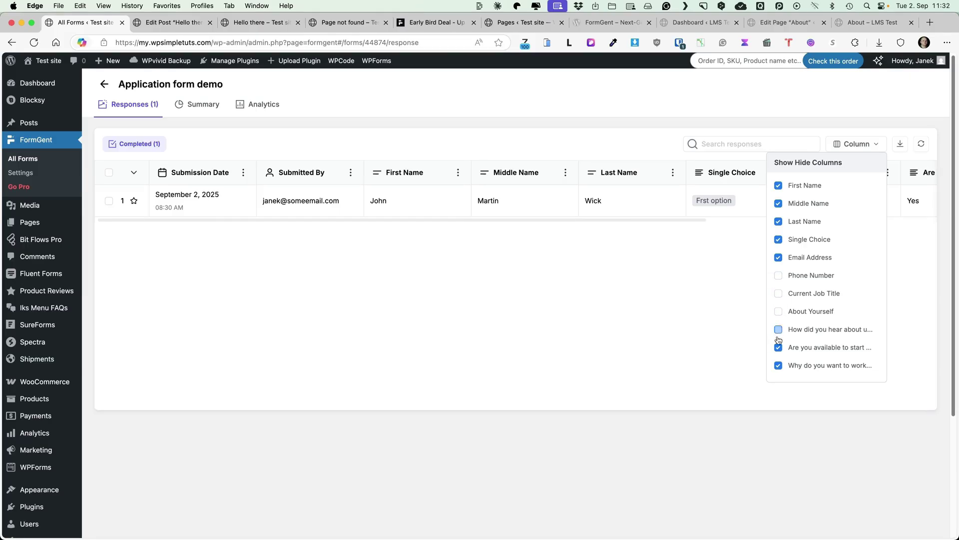
left_click(778, 347)
left_click(779, 365)
left_click(779, 239)
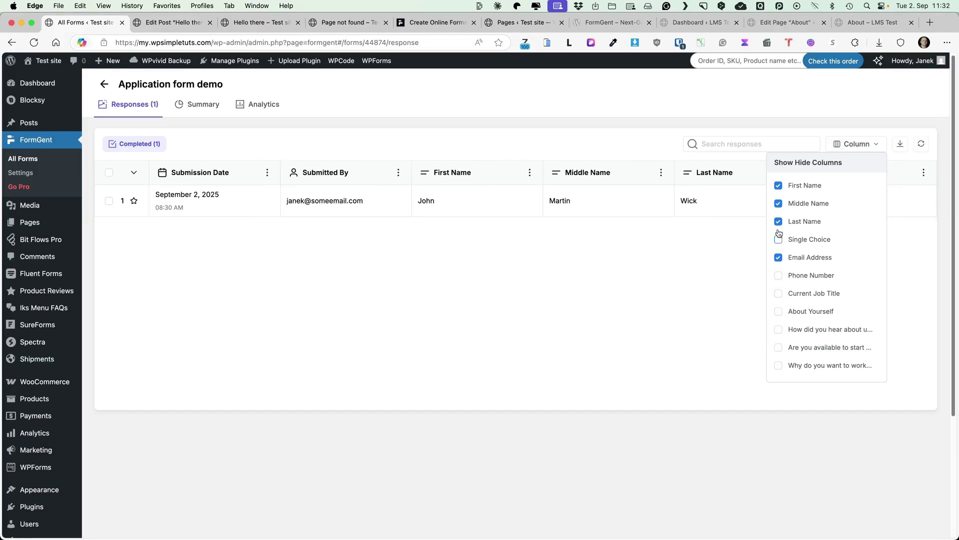
left_click(659, 284)
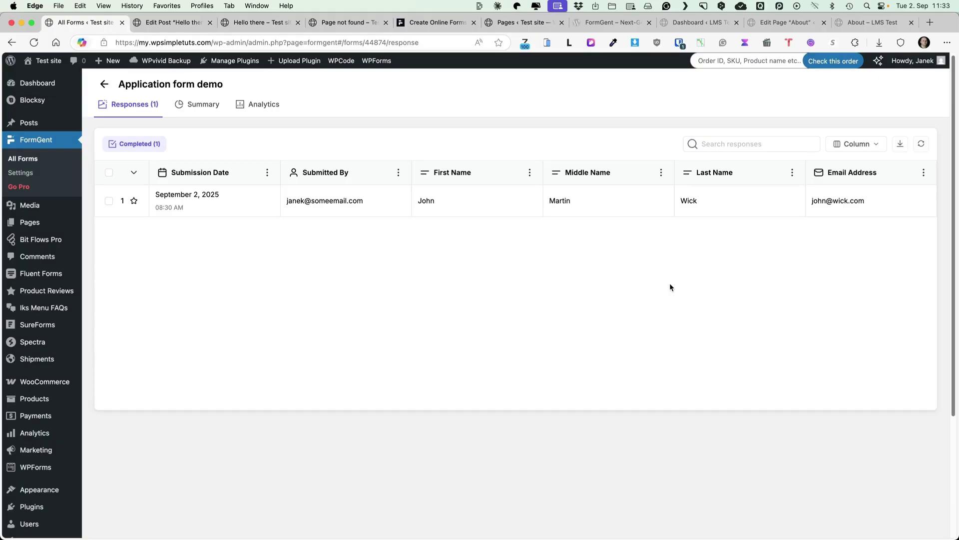
Step: Review the form's response summary and its analytics, looking through the answers to each question
mouse_move(175, 193)
left_click(190, 106)
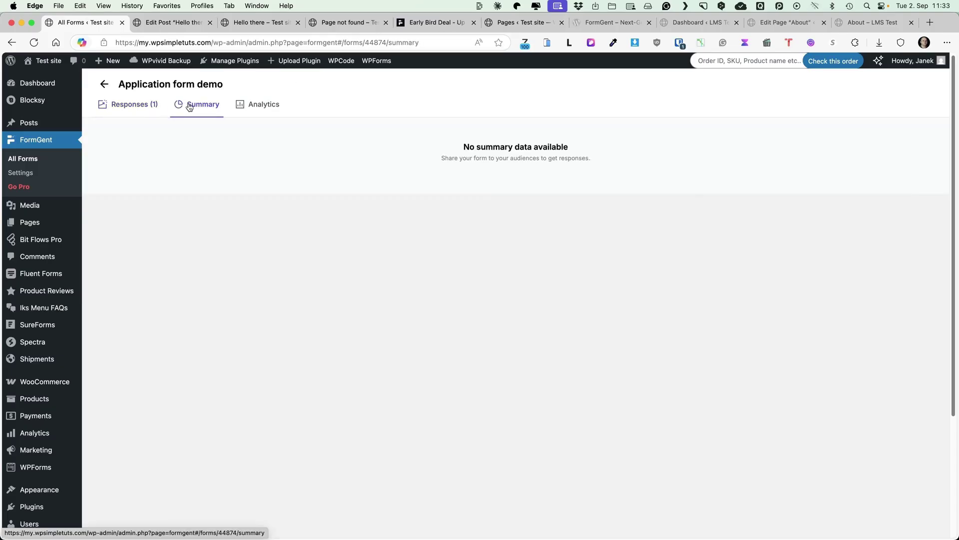
left_click(264, 107)
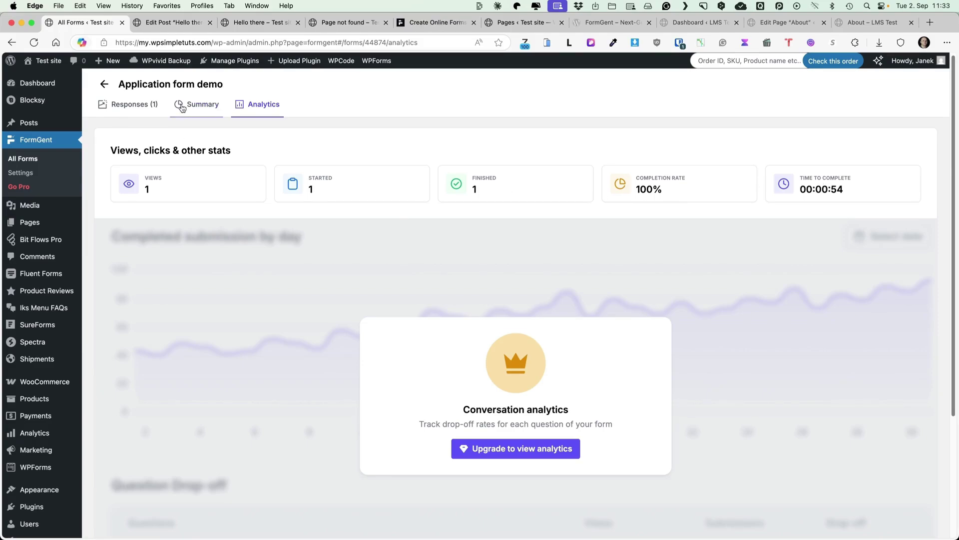
left_click(202, 105)
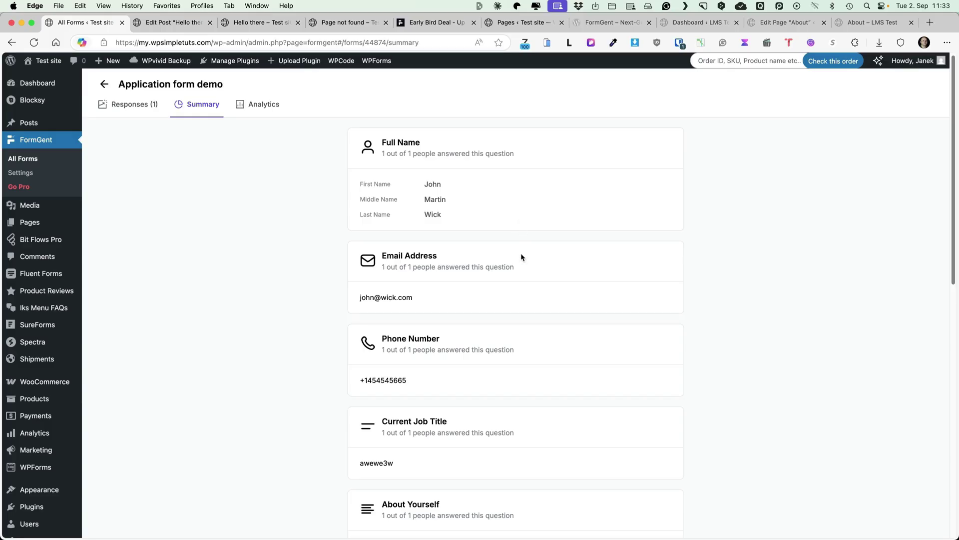
scroll(521, 255, "down", 10)
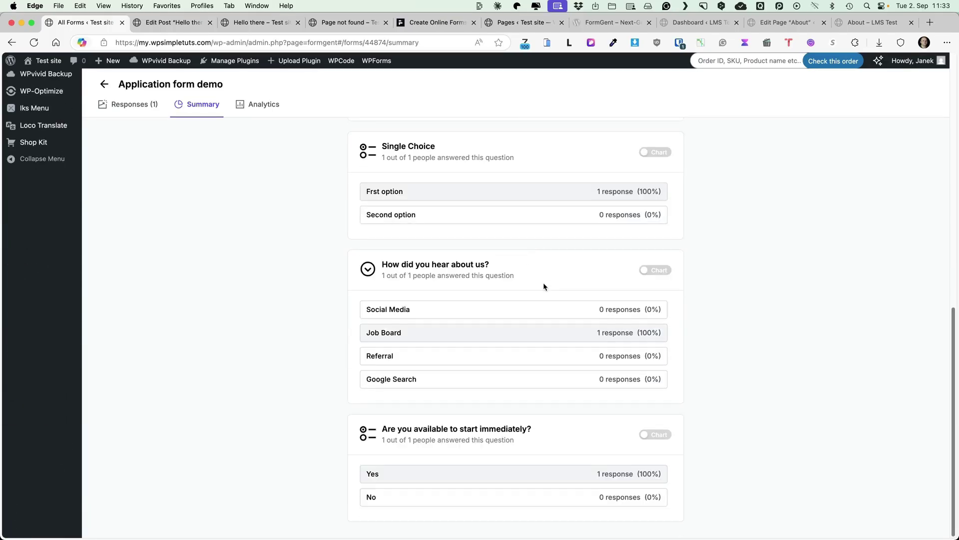
scroll(529, 305, "up", 10)
scroll(528, 304, "down", 7)
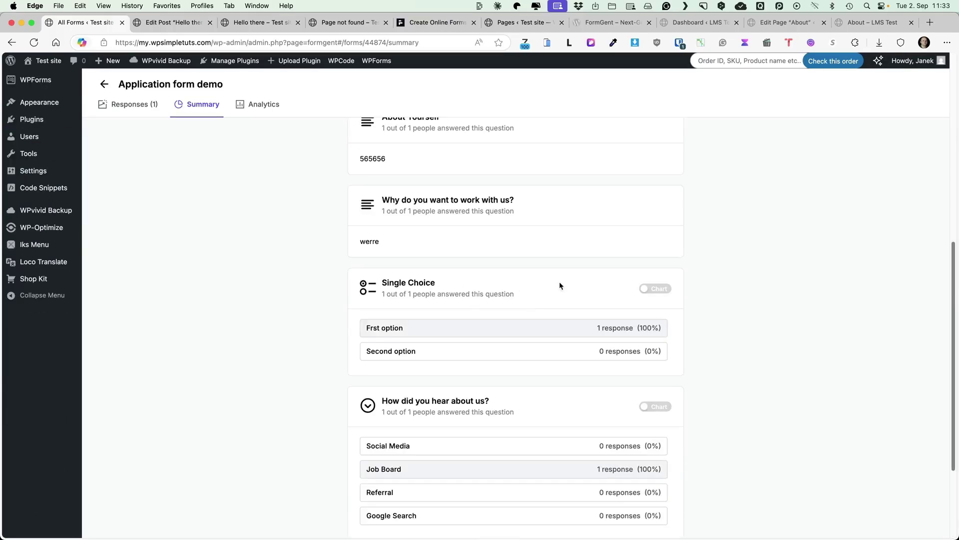
Step: View the Single Choice summary as a chart and switch it back to the list
left_click(651, 294)
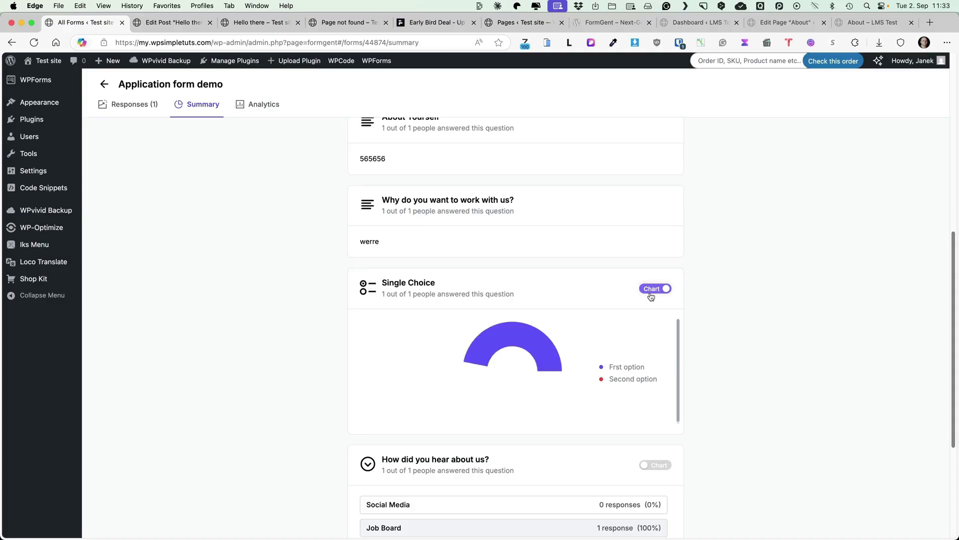
left_click(651, 294)
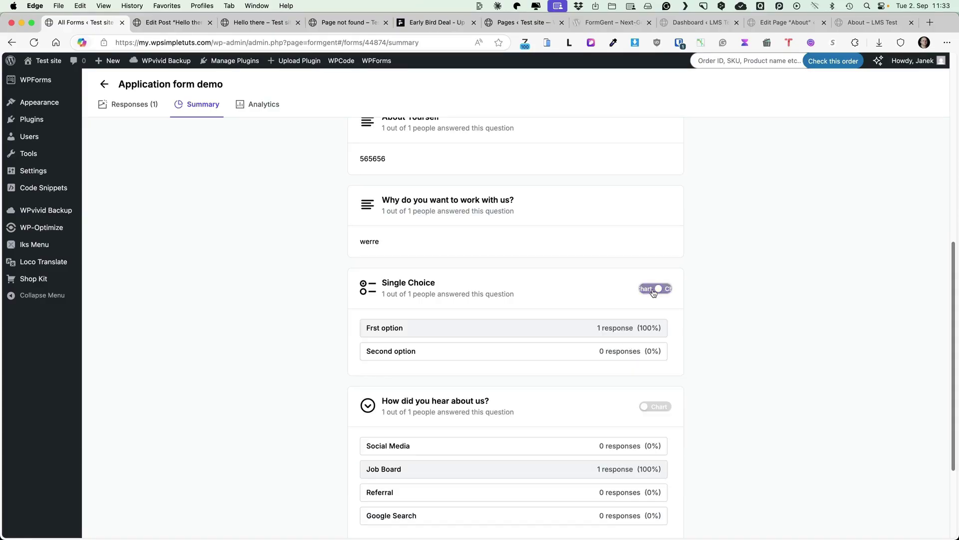
scroll(304, 244, "up", 10)
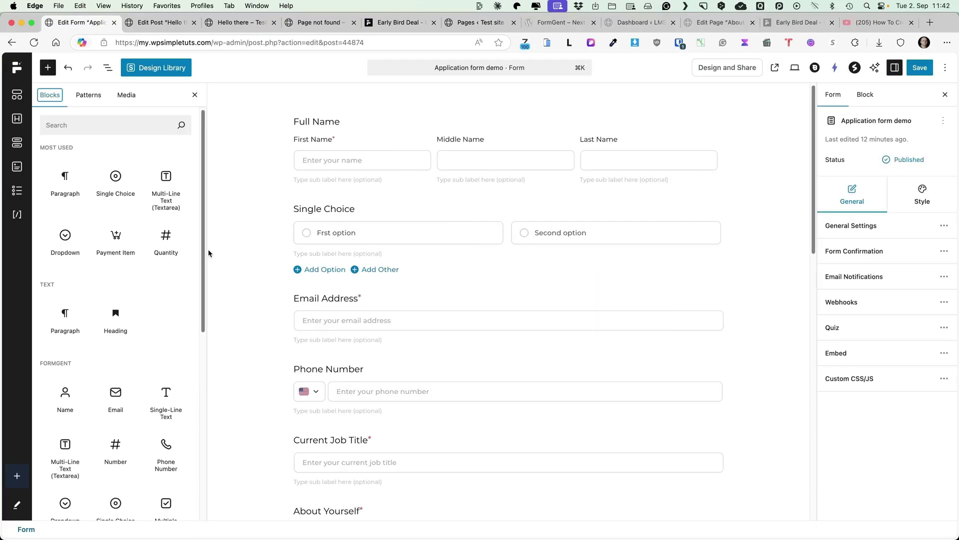
Step: In the editor of "Application form demo", insert page breaks below Single Choice, below Phone Number and further down the form
scroll(137, 244, "down", 5)
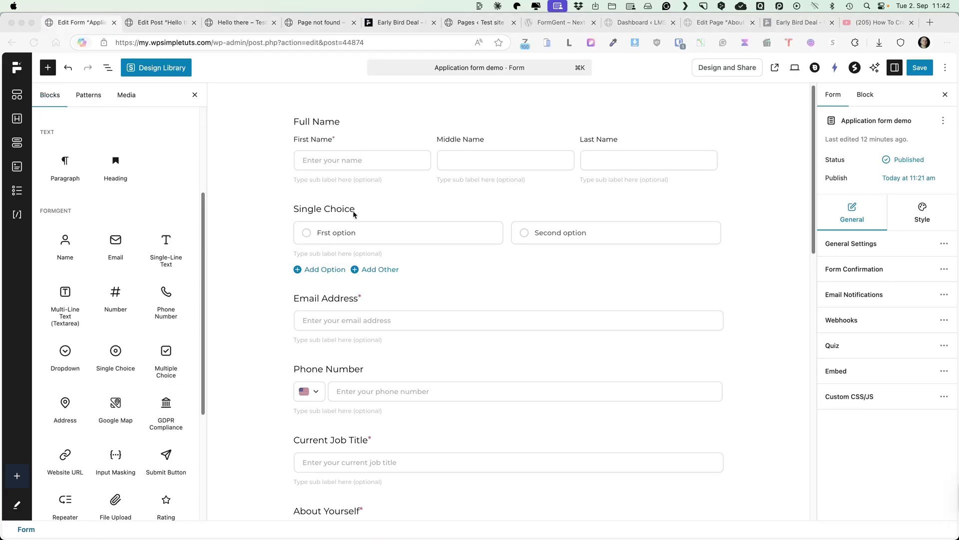
scroll(196, 356, "down", 5)
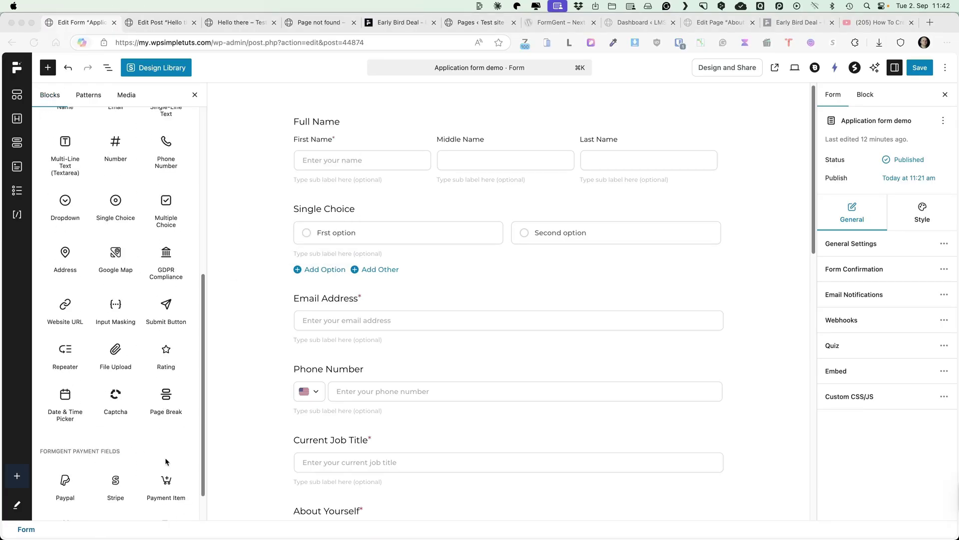
mouse_move(162, 397)
left_click_drag(162, 397, 392, 266)
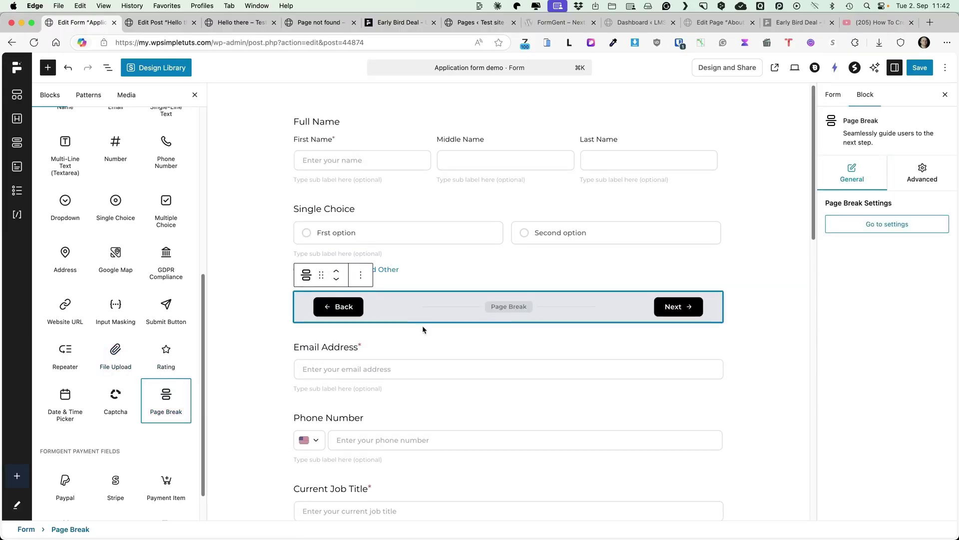
scroll(423, 330, "down", 3)
left_click_drag(166, 399, 384, 322)
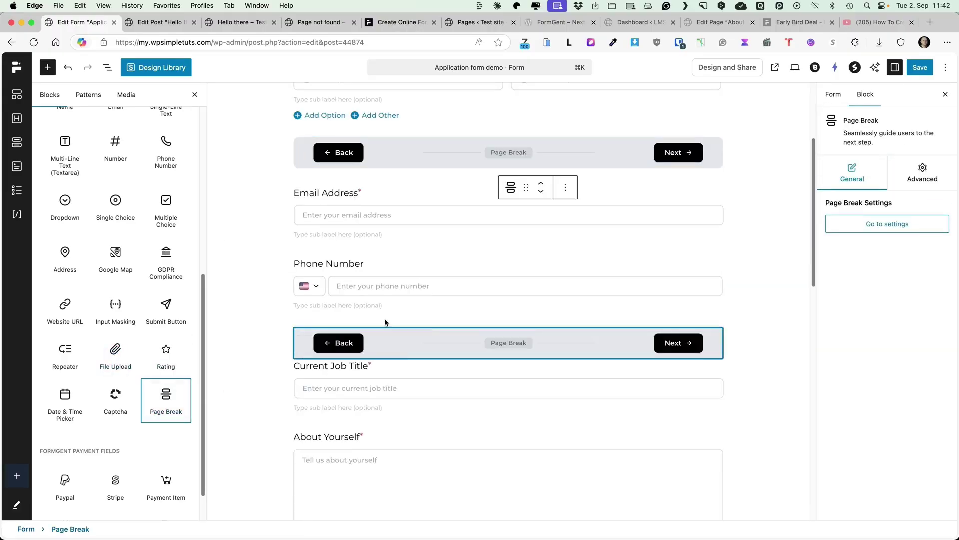
scroll(165, 349, "down", 1)
scroll(428, 396, "down", 3)
left_click_drag(166, 350, 409, 438)
Step: Open the settings of the page break below Single Choice, turn on its labels and use the Progress Bar indicator
scroll(589, 307, "up", 7)
left_click(588, 307)
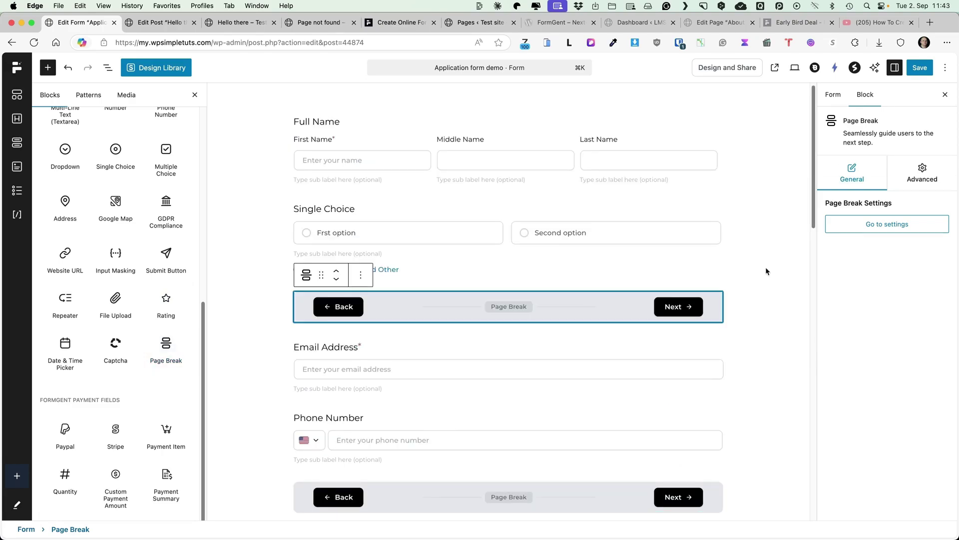
left_click(880, 225)
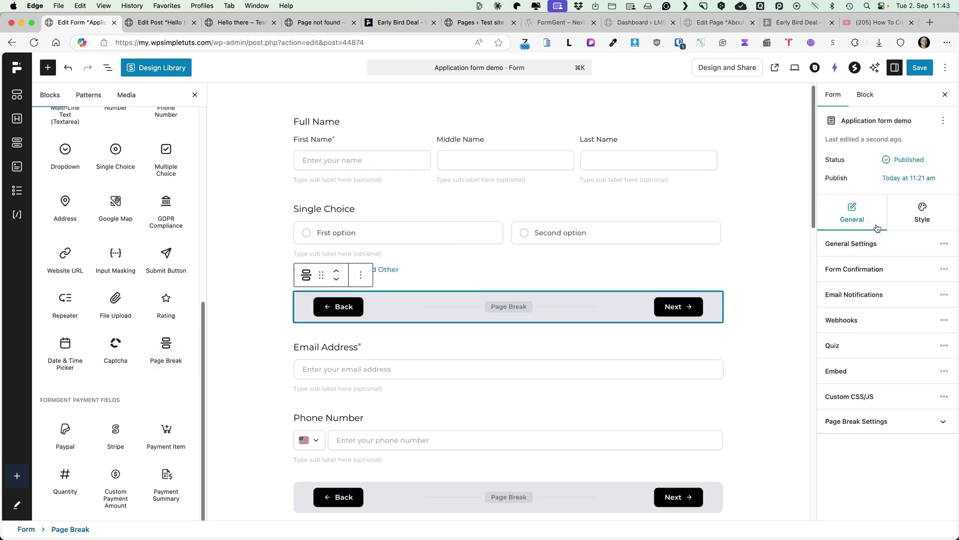
left_click(874, 425)
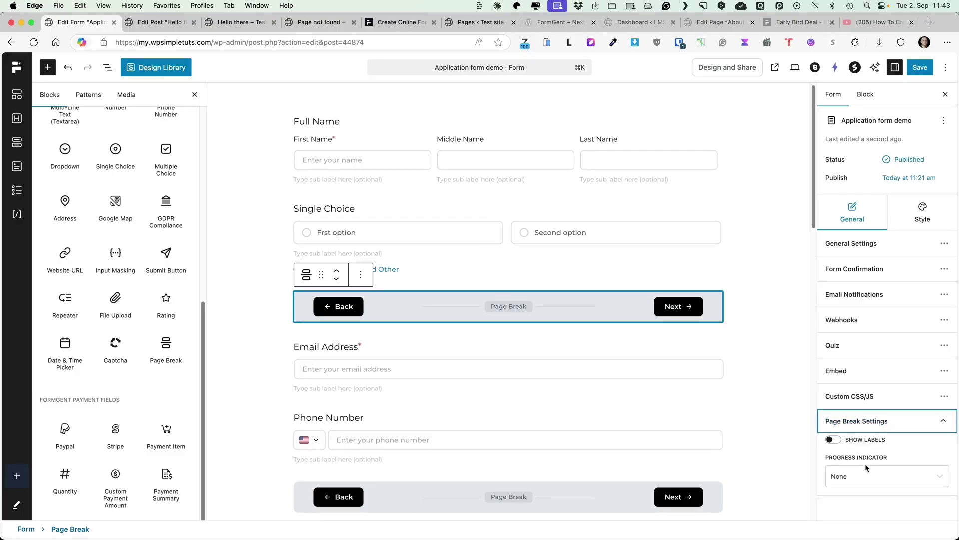
left_click(832, 440)
key("super+minus")
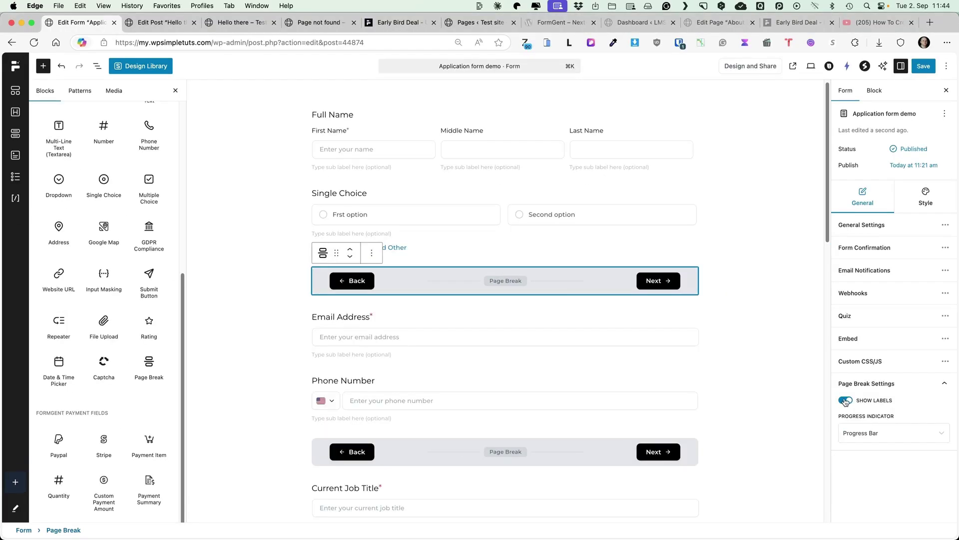
Step: Try the Steps progress indicator for the page breaks and set it back to Progress Bar
left_click(879, 431)
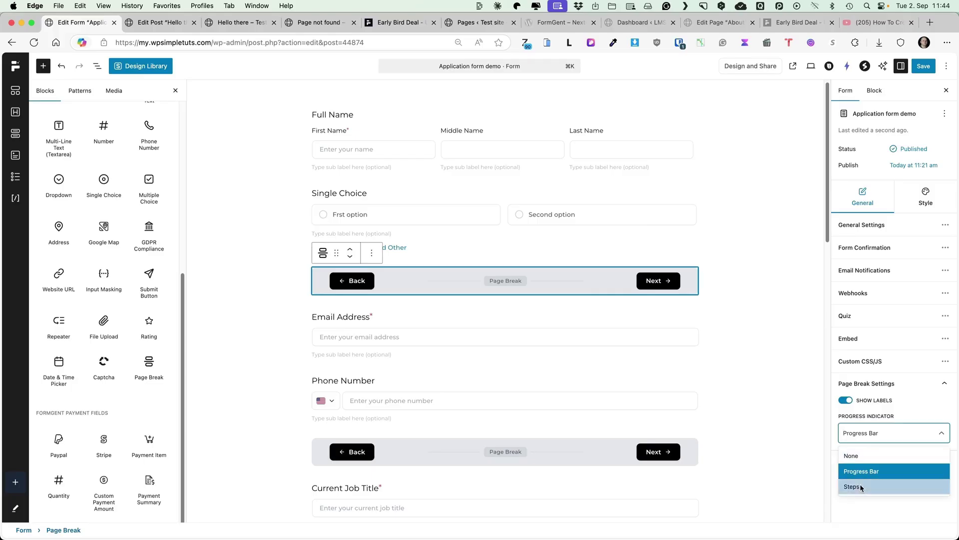
left_click(860, 485)
left_click(869, 434)
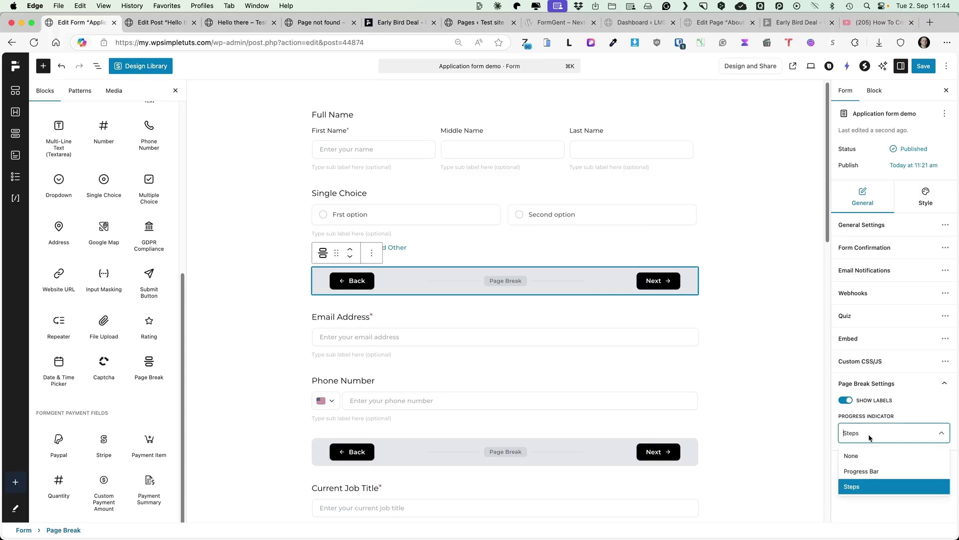
left_click(864, 472)
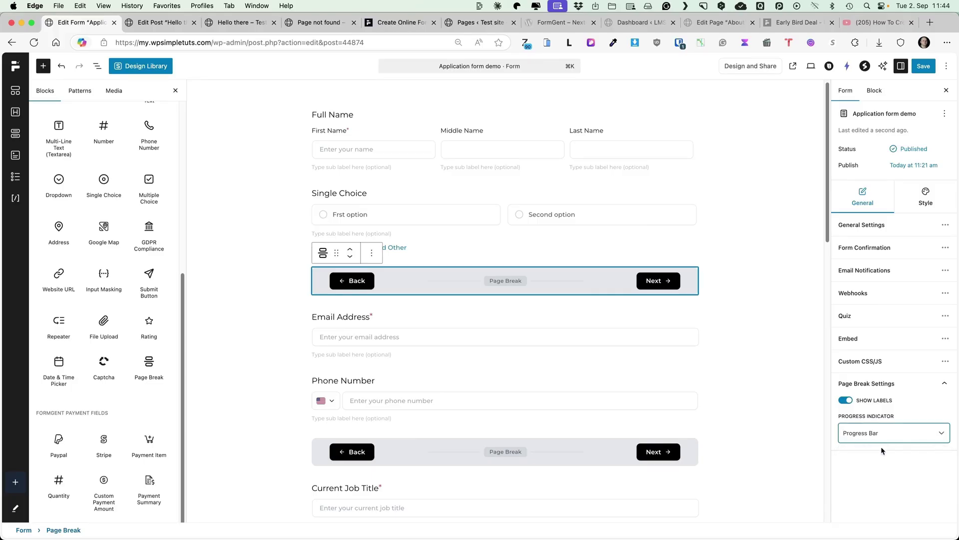
Step: Label the page break below Single Choice "Contact details" and the one below Phone Number "Job info"
left_click_drag(149, 367, 380, 115)
left_click(503, 280)
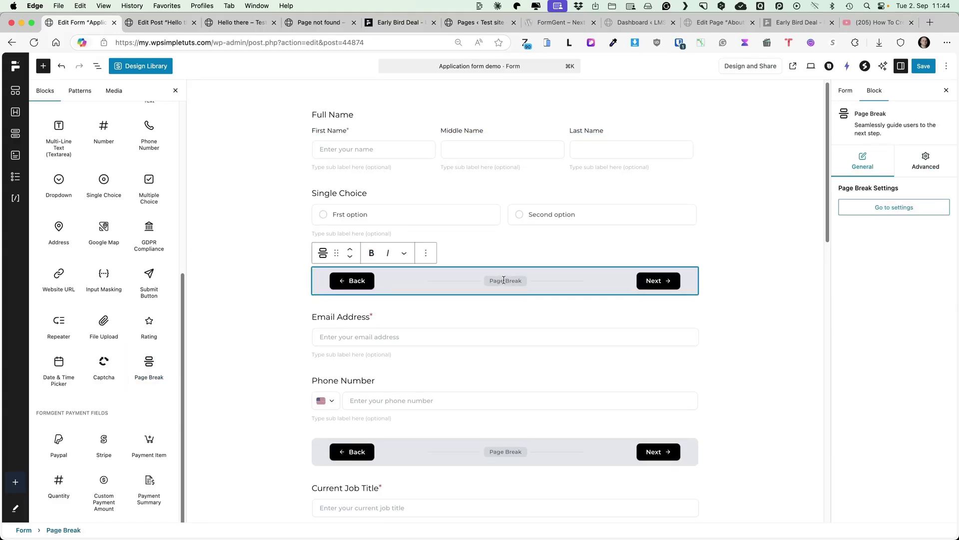
triple_click(507, 279)
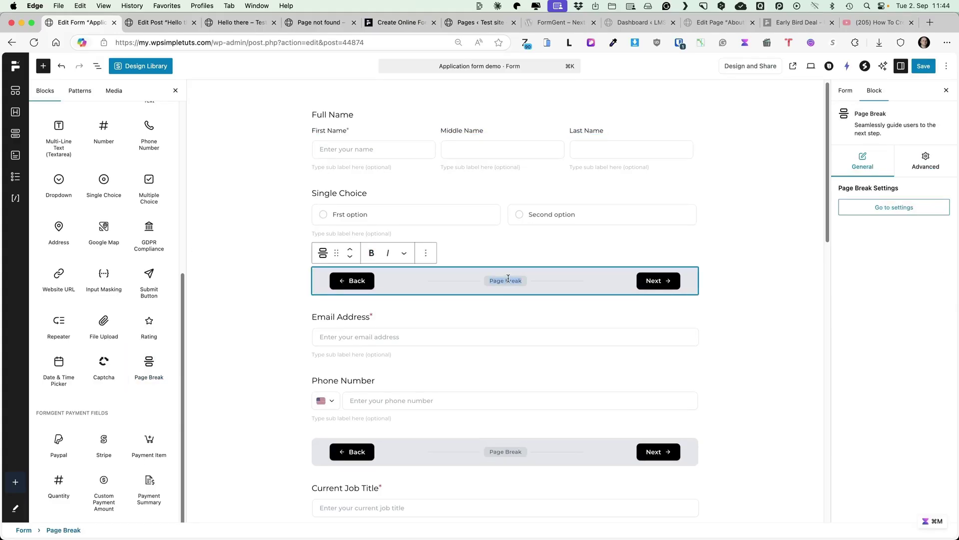
type("Contact")
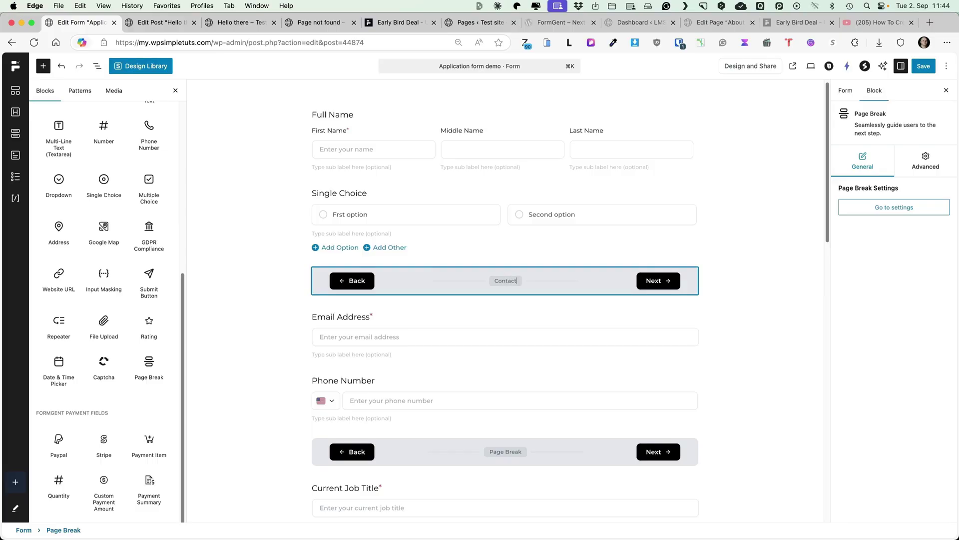
type(" details")
triple_click(507, 450)
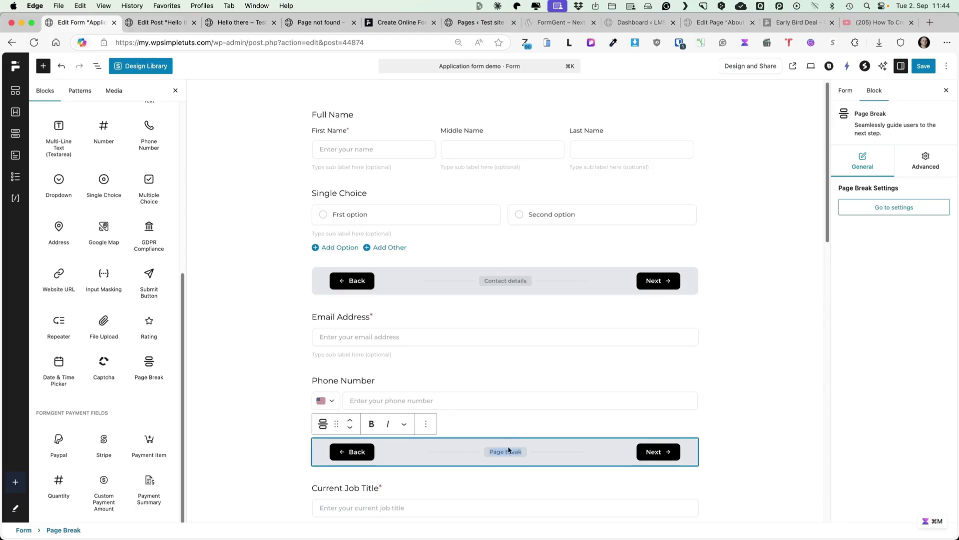
type("Job info")
Step: Save the form and reload the published "Hello there" post to check the embedded form
left_click(923, 66)
left_click(235, 22)
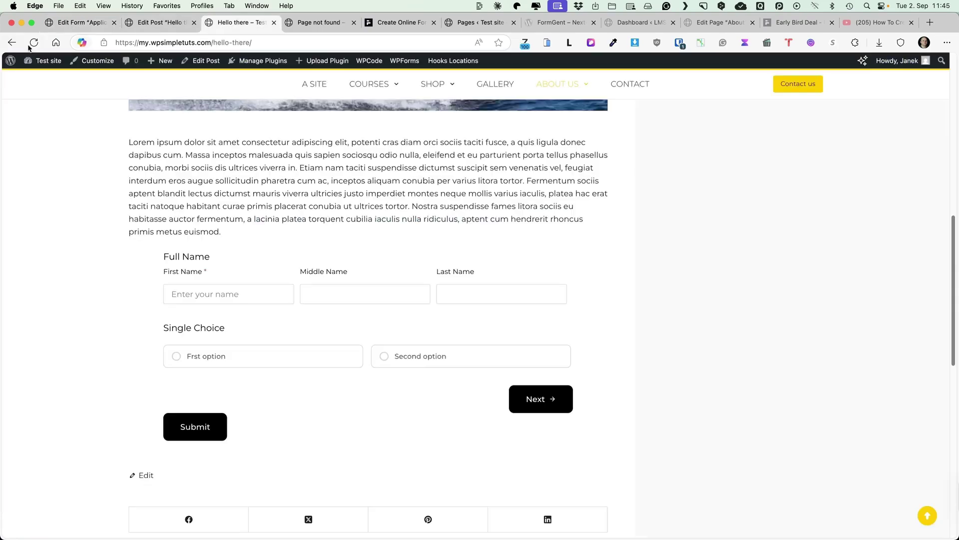
left_click(33, 43)
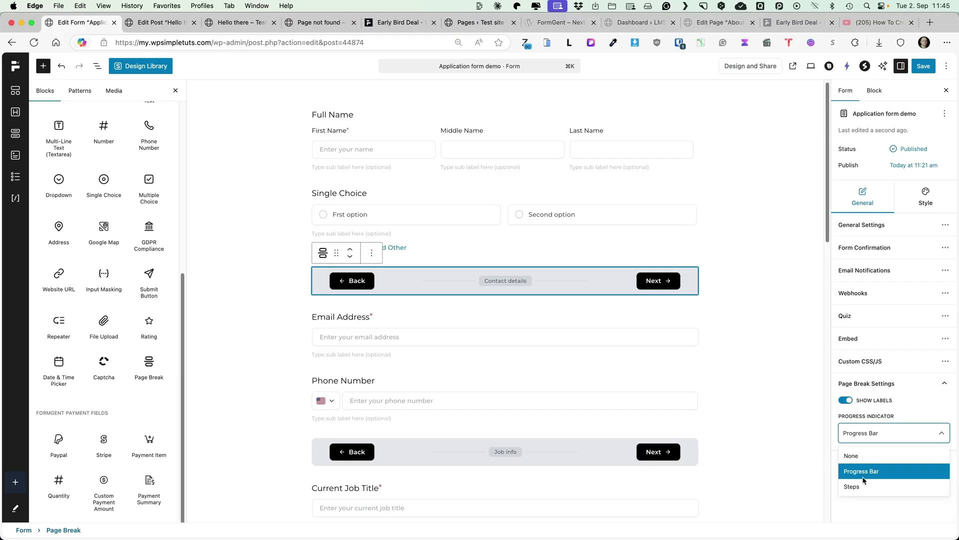
Step: Set the page break progress indicator to Steps, save the form and reload the "Hello there" post to check it
left_click(864, 483)
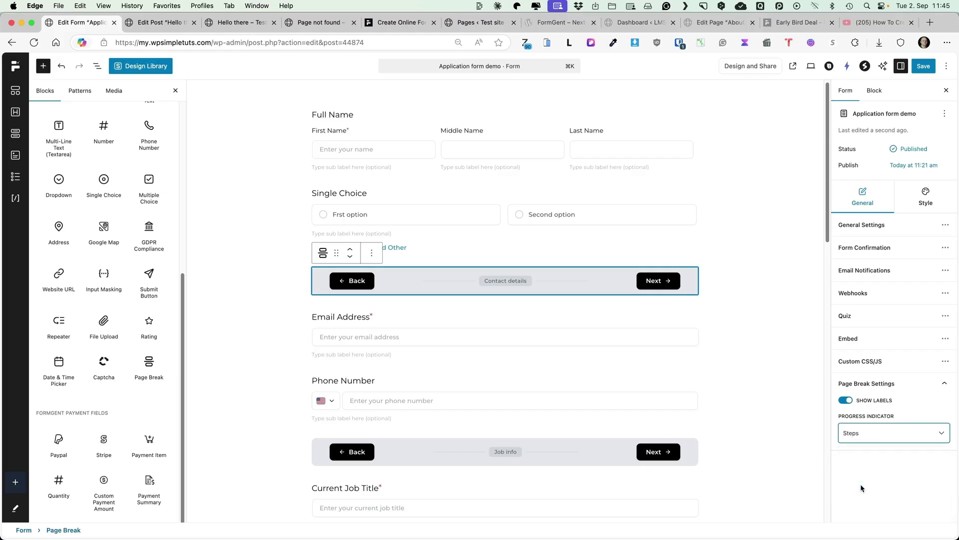
left_click(924, 66)
left_click(237, 22)
key("super+r")
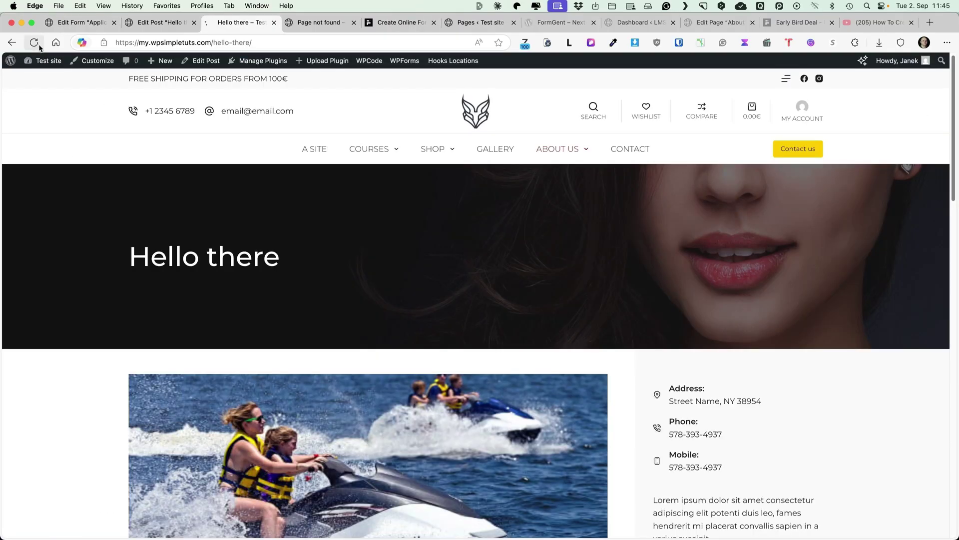
scroll(407, 302, "up", 10)
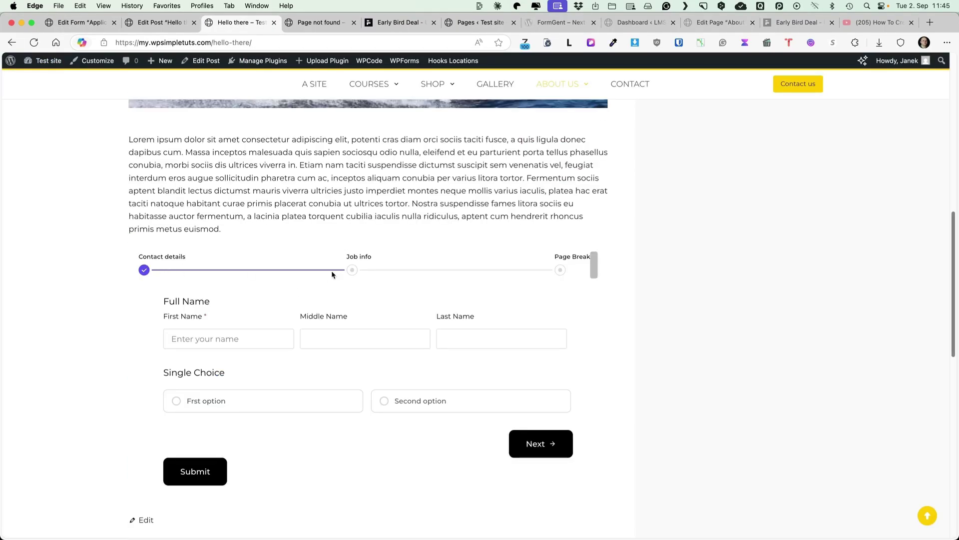
Step: Check the form's Submit button in the published post, delete the Submit Button block in the editor and save the form
left_click(80, 22)
left_click(228, 22)
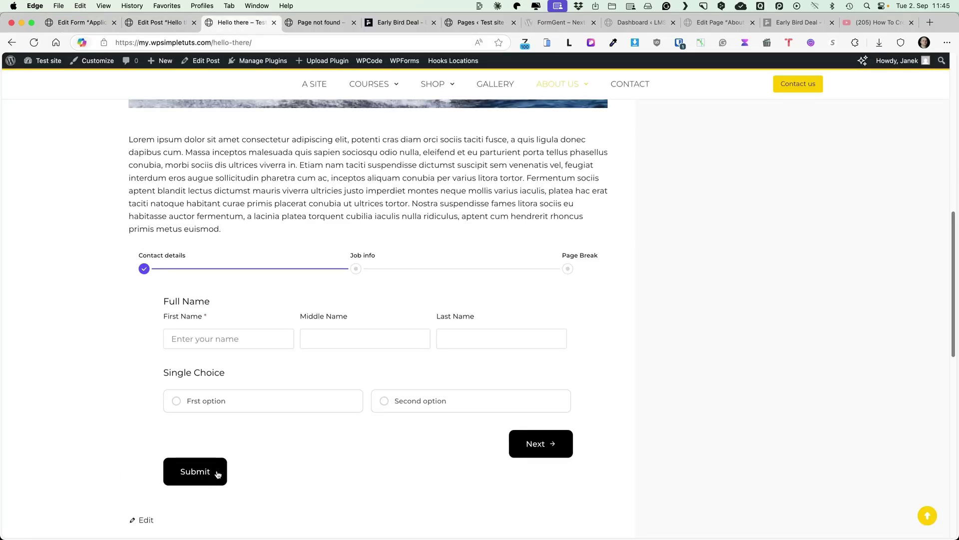
left_click(91, 22)
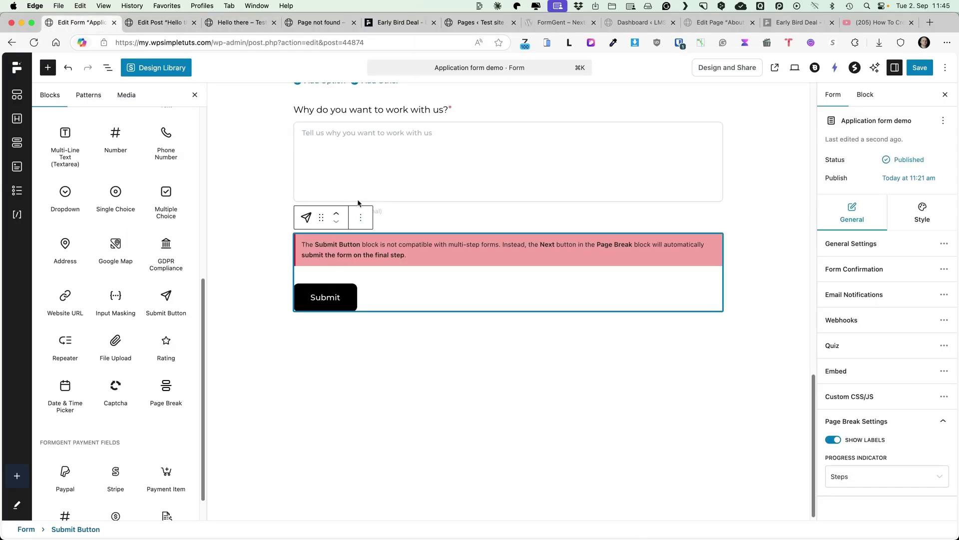
left_click(361, 217)
left_click(376, 406)
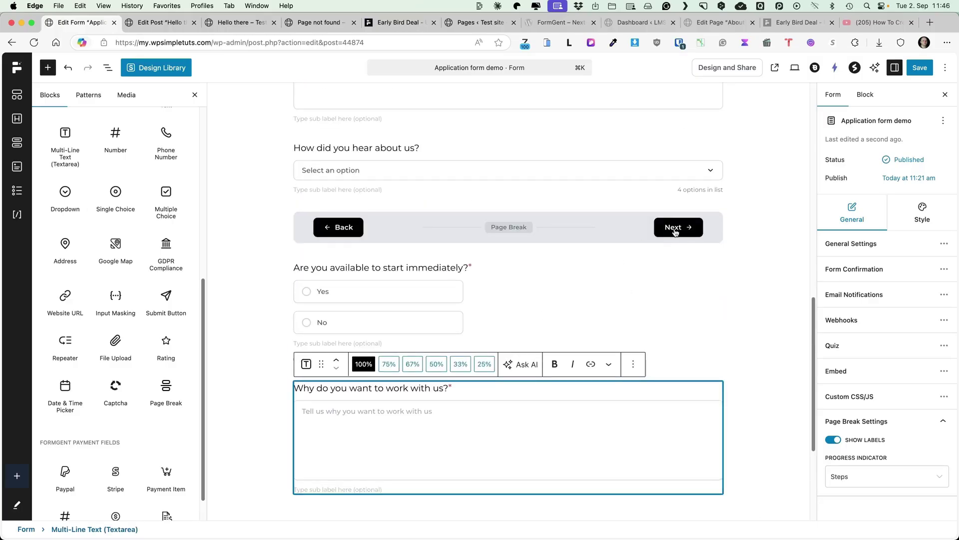
left_click(920, 70)
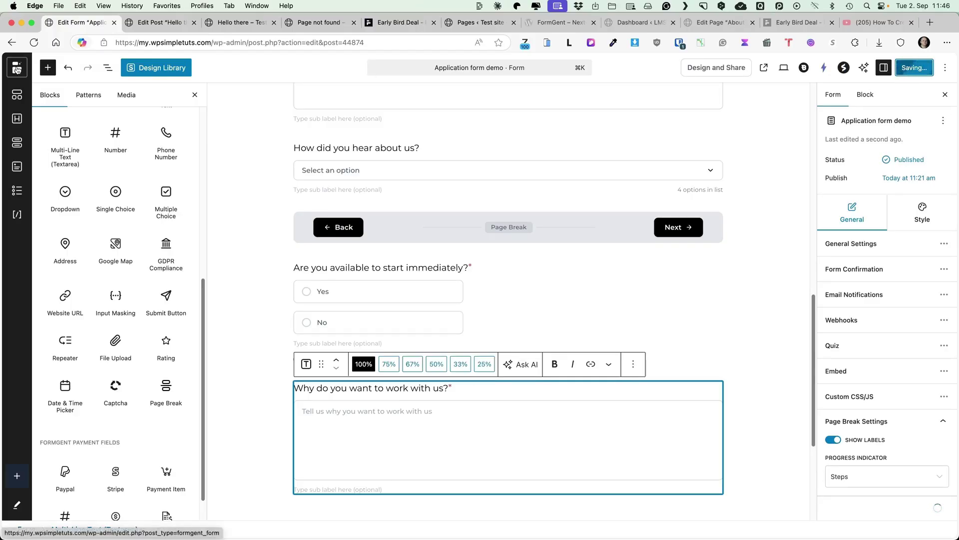
Step: Return to the forms list and create a conversational form from scratch, keeping the suggested name
left_click(17, 68)
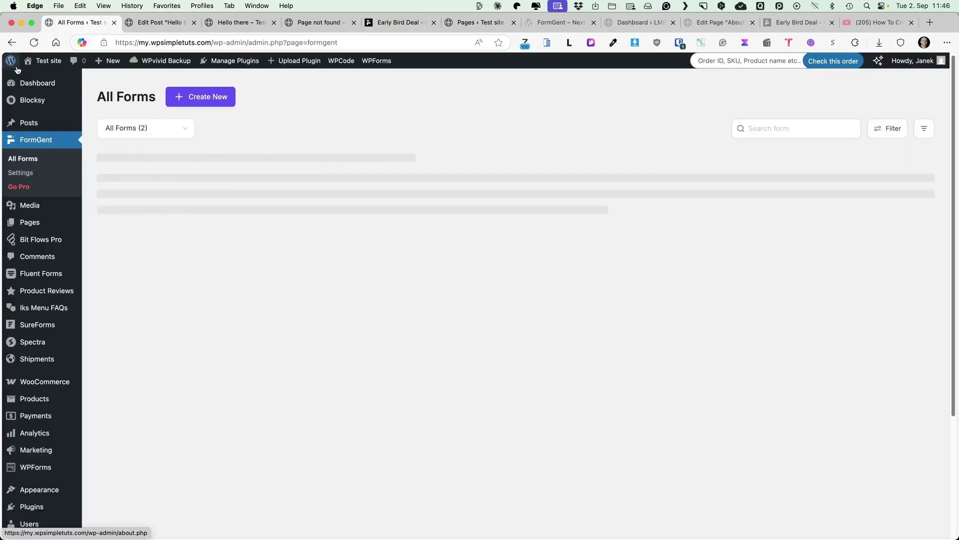
left_click(206, 100)
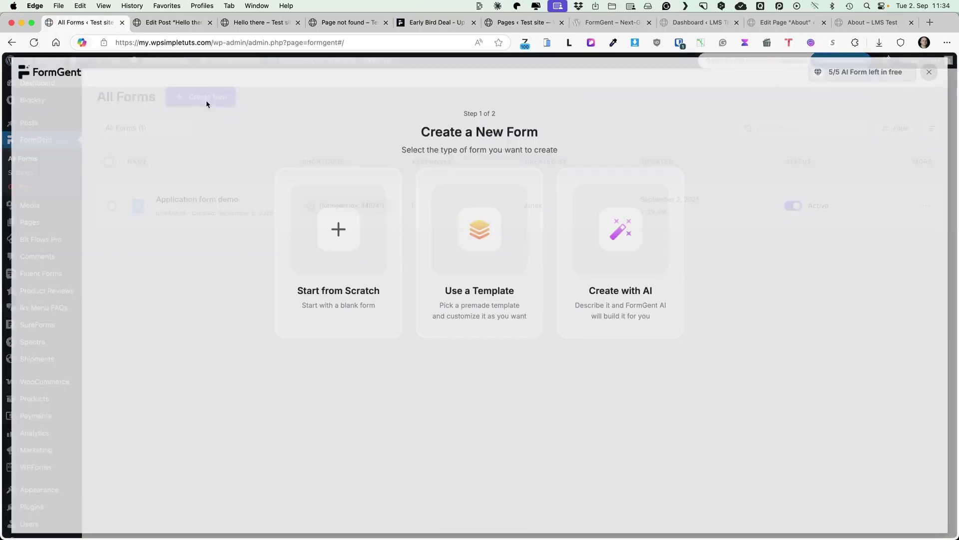
left_click(334, 237)
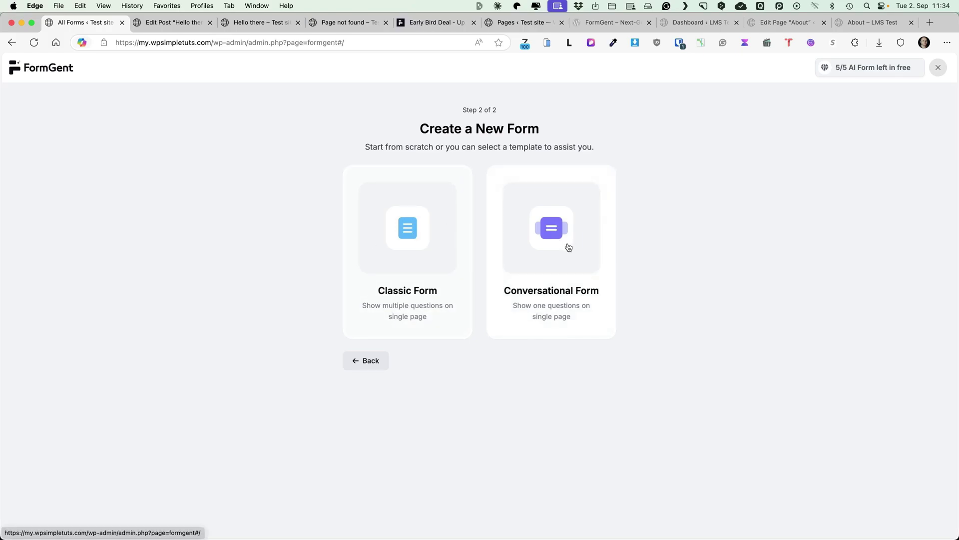
left_click(573, 208)
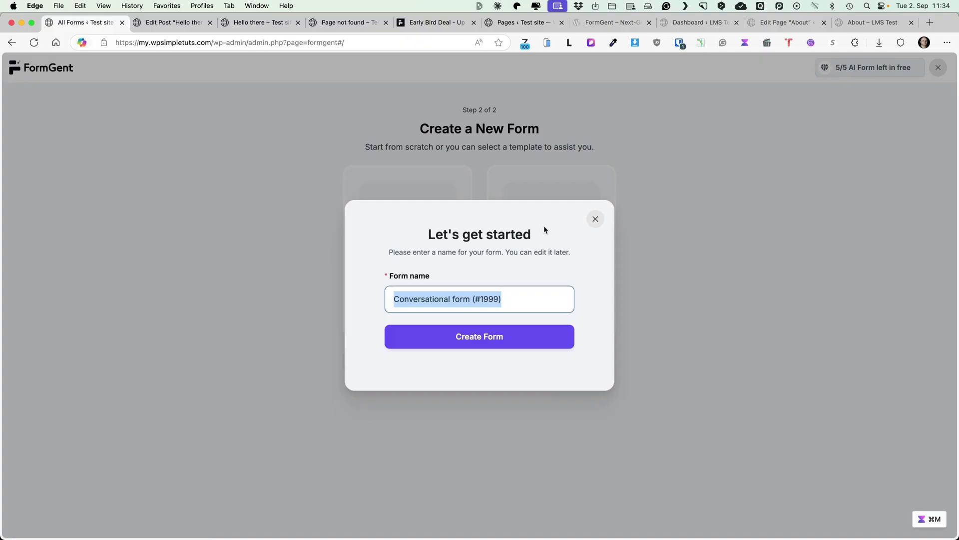
left_click(481, 337)
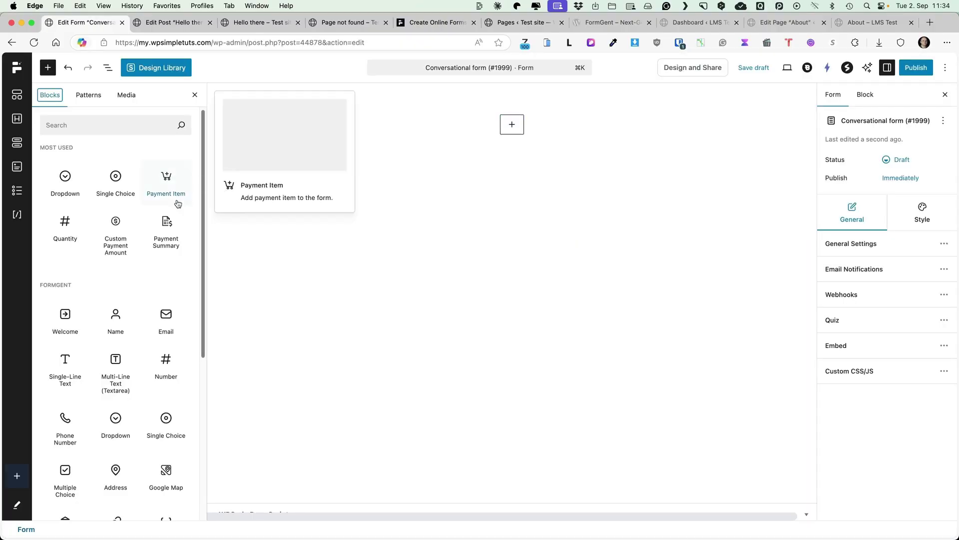
Step: Add a Single Choice question and replace its step image with the Gunpowder Milkshake picture from the media library
left_click(115, 177)
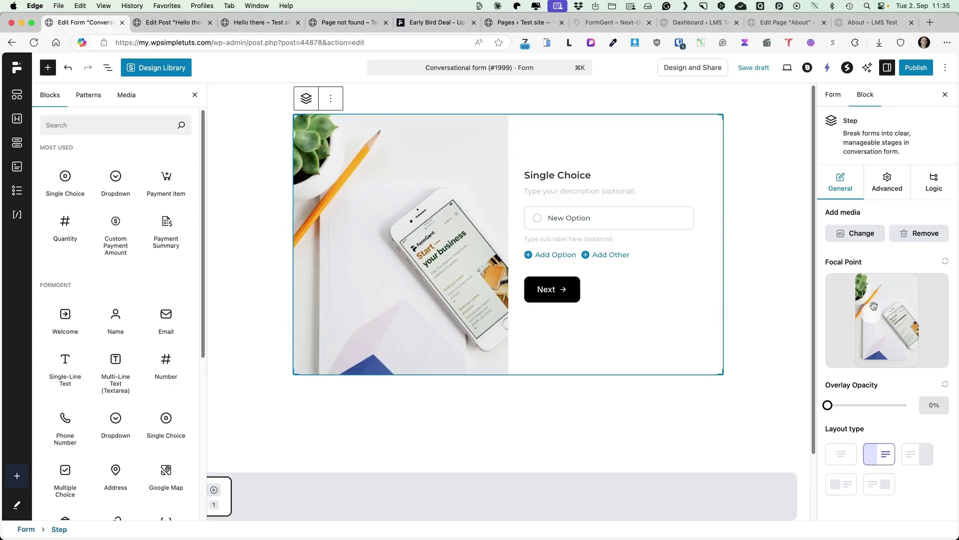
left_click(855, 233)
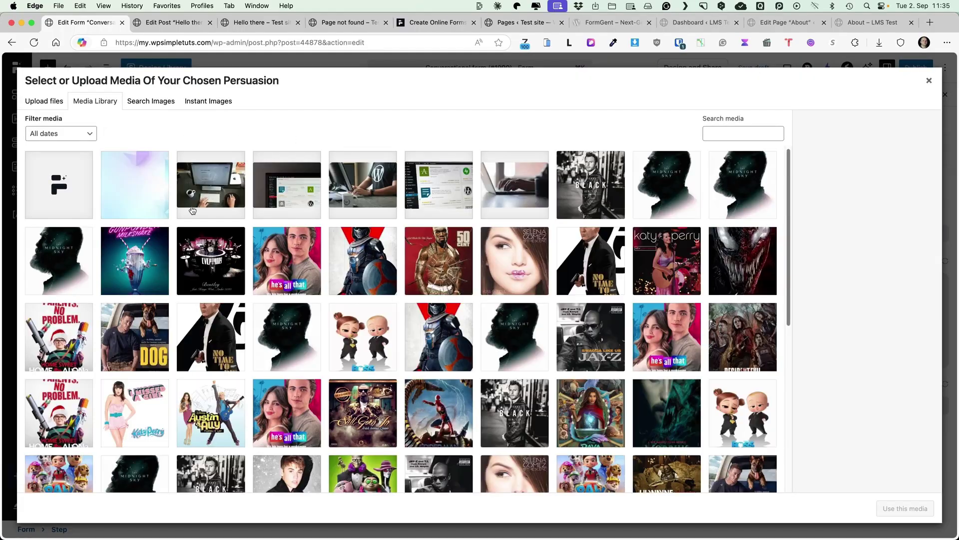
left_click(925, 509)
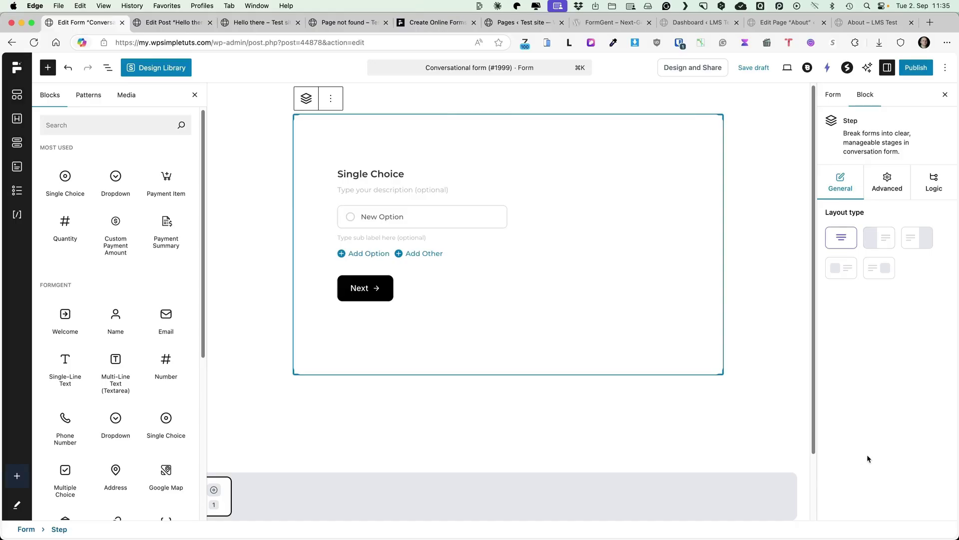
Step: Try the other image layout types on the Single Choice step and return to the full-height image left of the question
left_click(917, 453)
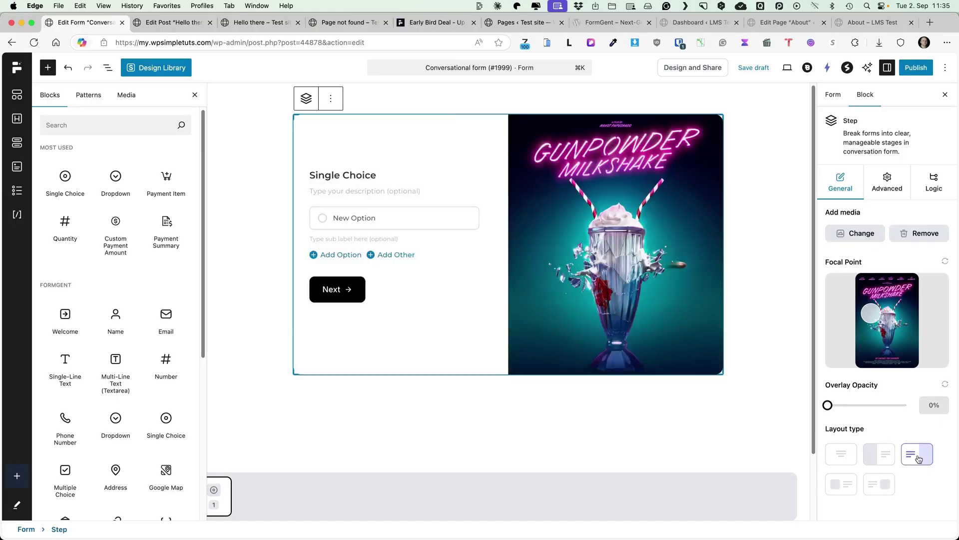
left_click(841, 483)
left_click(869, 483)
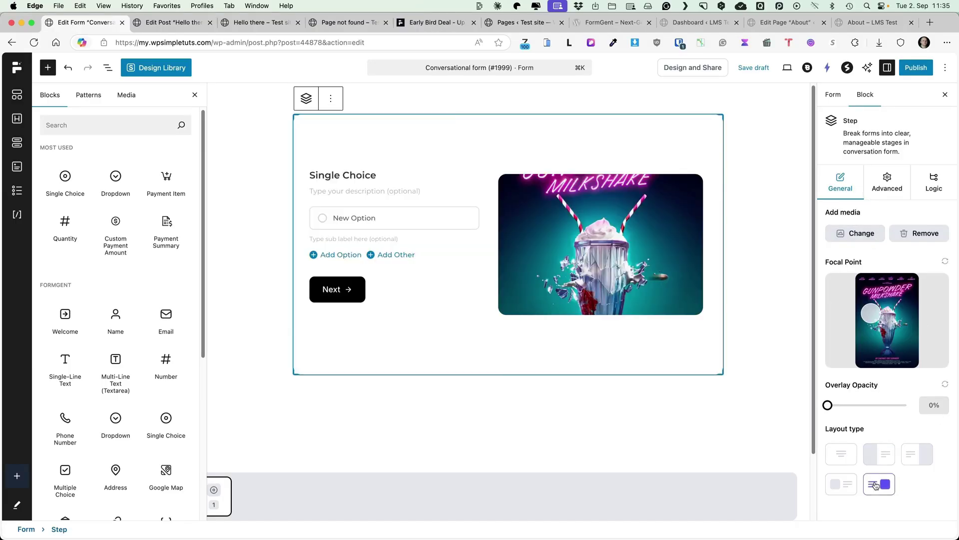
left_click(872, 455)
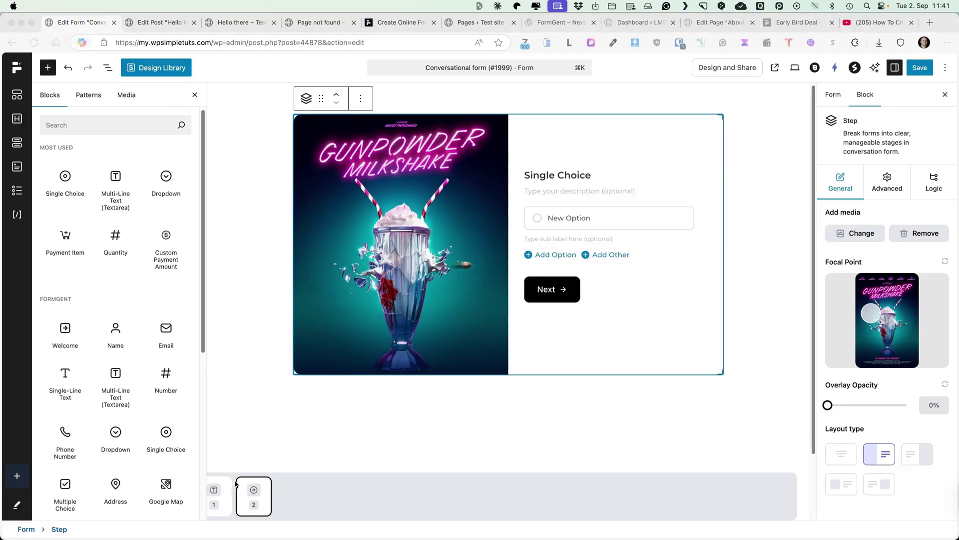
Step: View the Textarea step, return to the Single Choice step and delete it from the conversational form
left_click(222, 490)
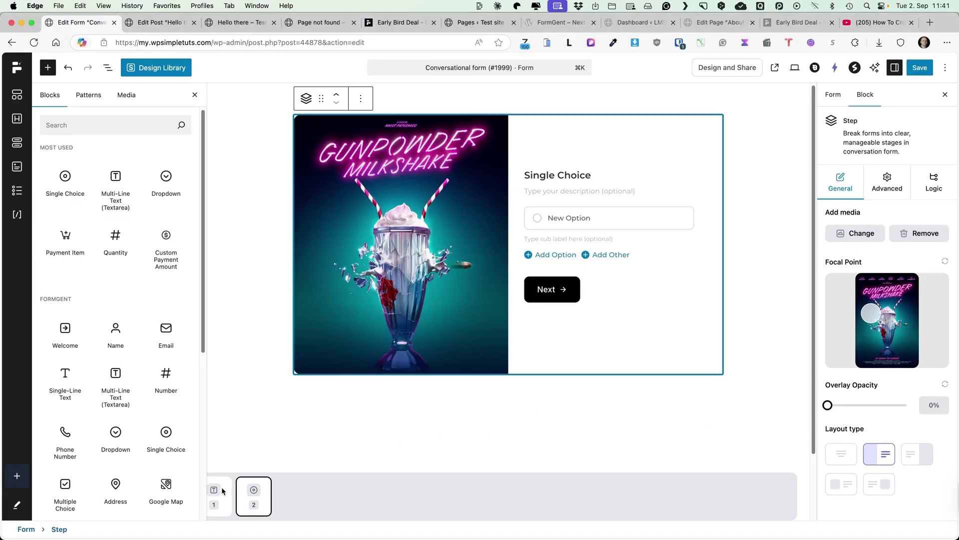
left_click(218, 492)
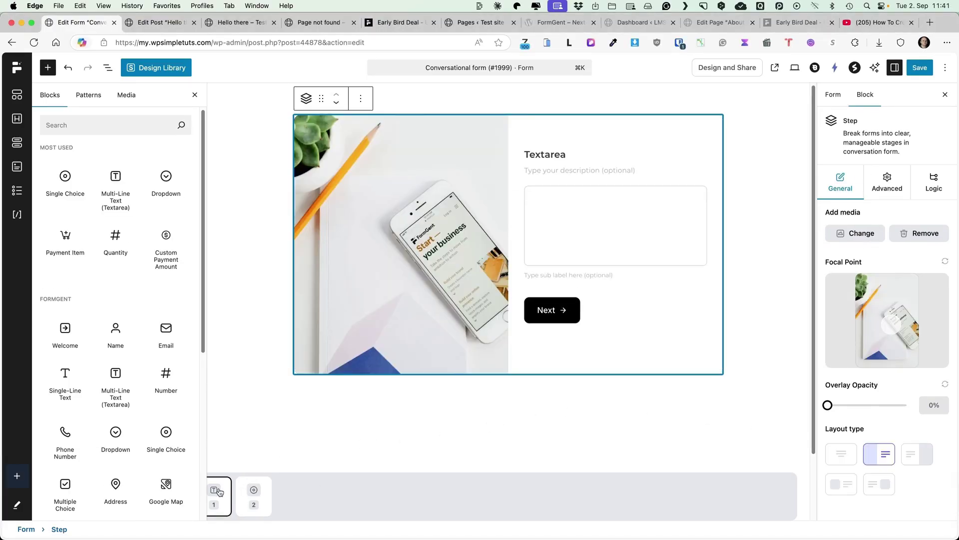
left_click(262, 493)
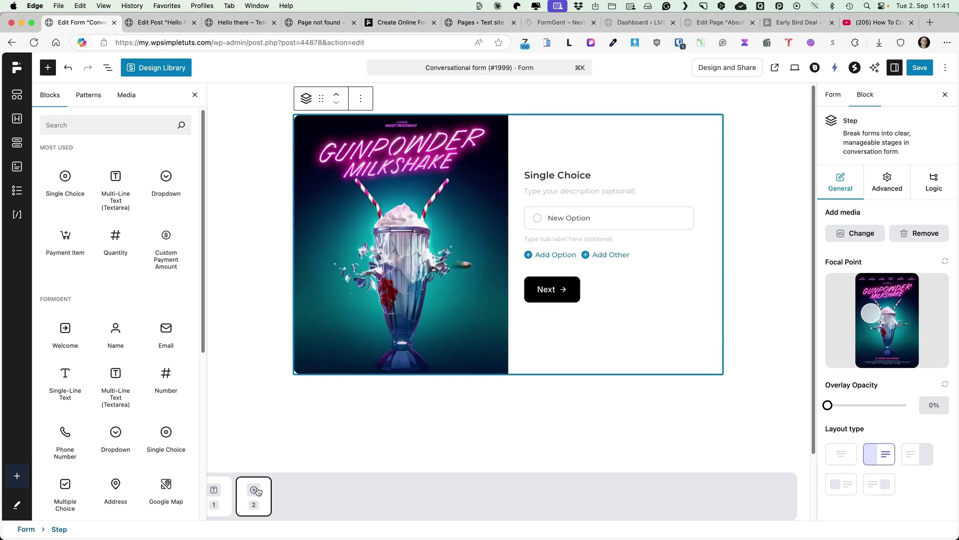
left_click(360, 99)
left_click(391, 268)
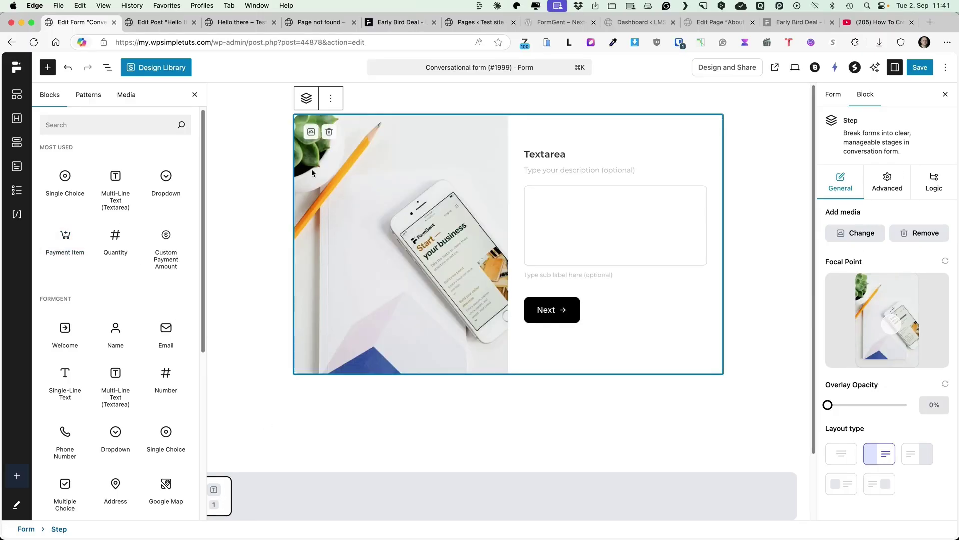
Step: Duplicate the Textarea step and replace the copy's image with the computer-and-keyboard desk photo from the media library
left_click(330, 99)
left_click(349, 172)
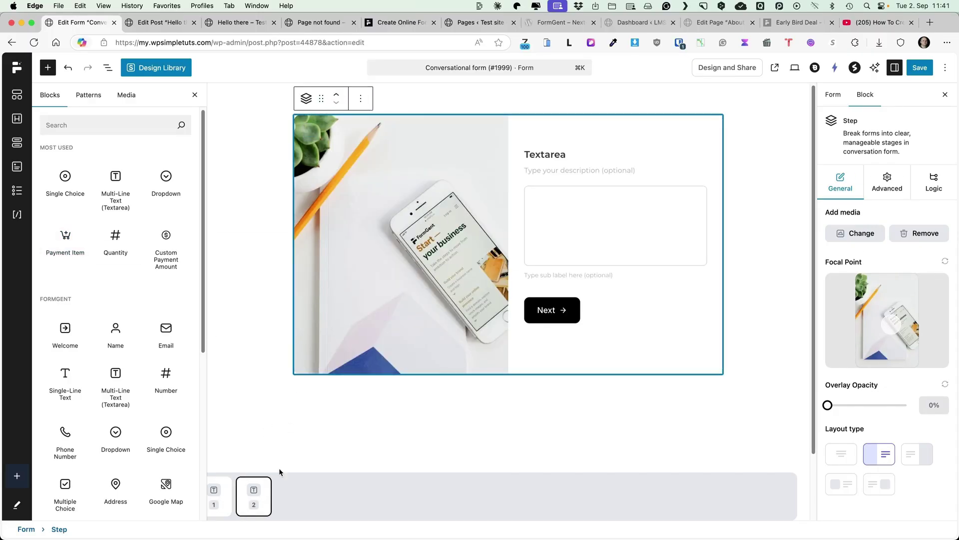
left_click(880, 238)
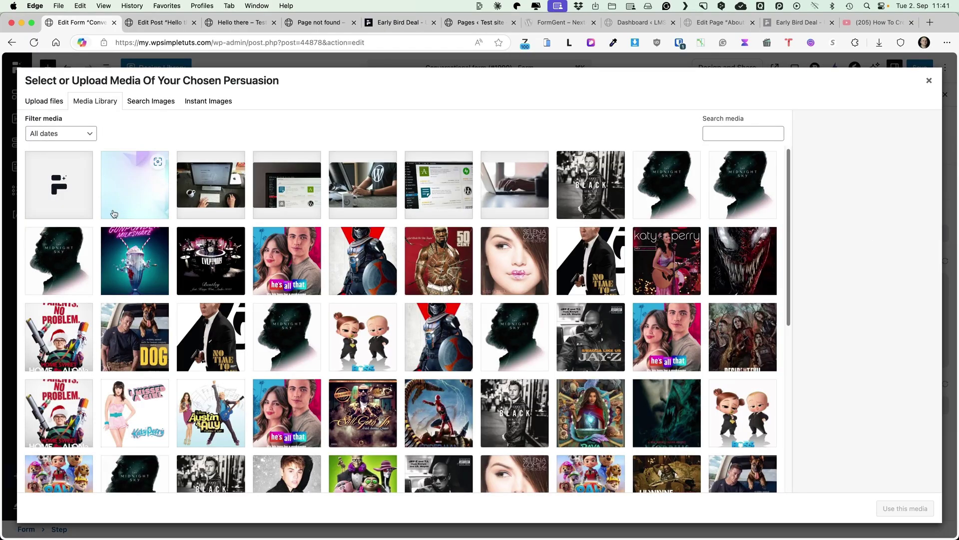
left_click(209, 187)
left_click(905, 508)
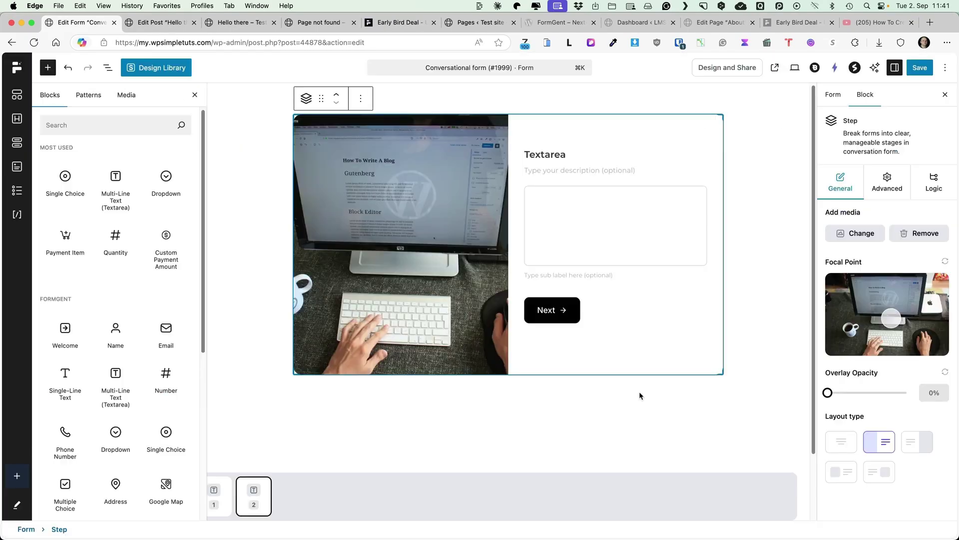
Step: Add an End step with the default thank-you message after the two Textarea steps
left_click(610, 231)
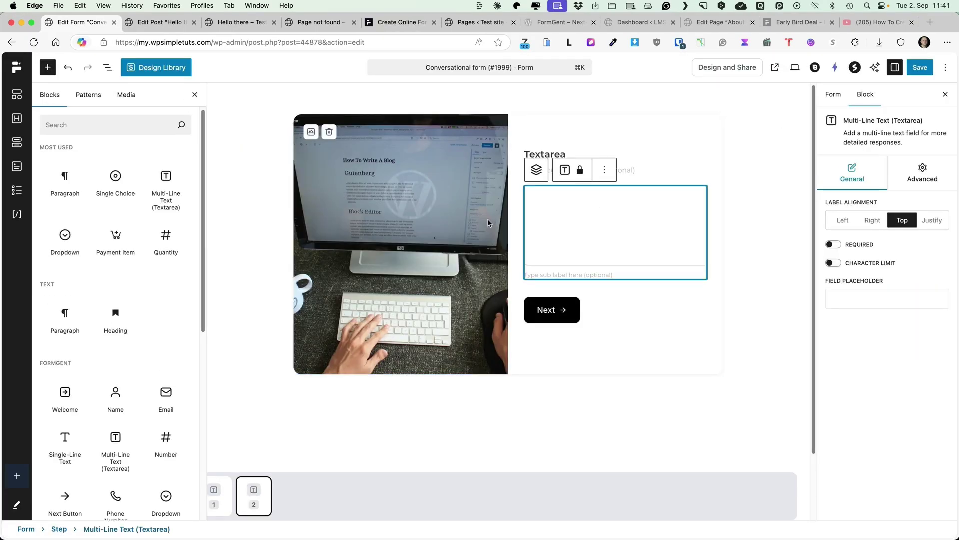
scroll(117, 306, "down", 6)
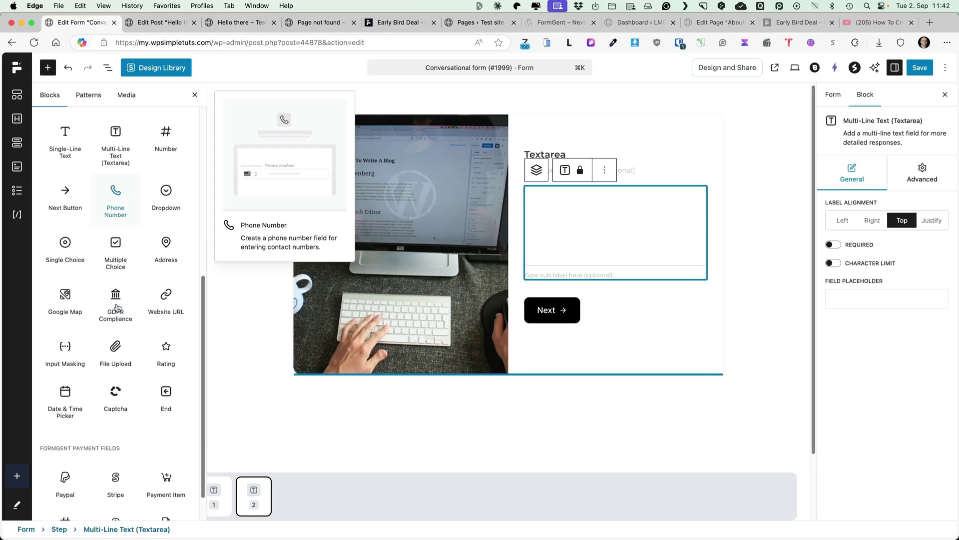
scroll(117, 307, "down", 1)
left_click(169, 352)
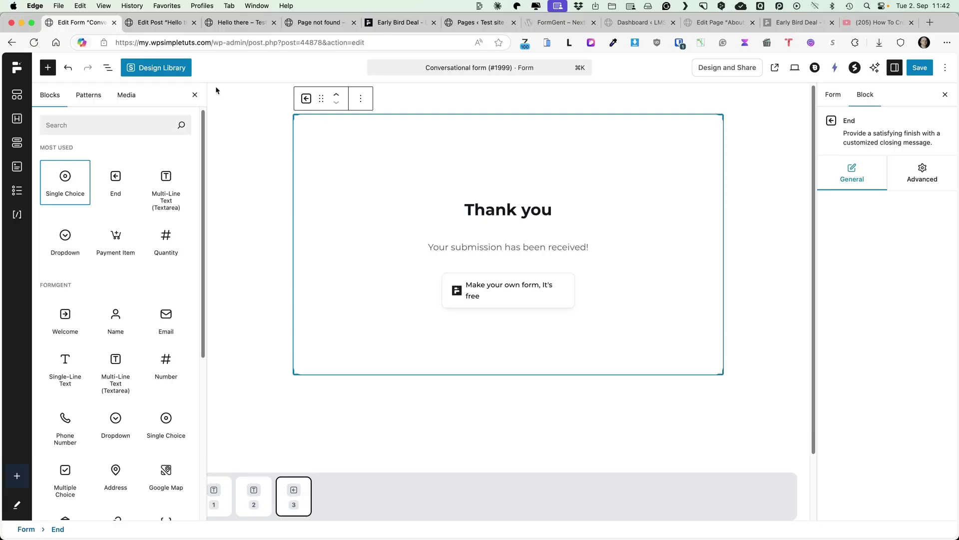
Step: Return to the forms list and start a new AI-generated conversational form
left_click(16, 68)
left_click(509, 206)
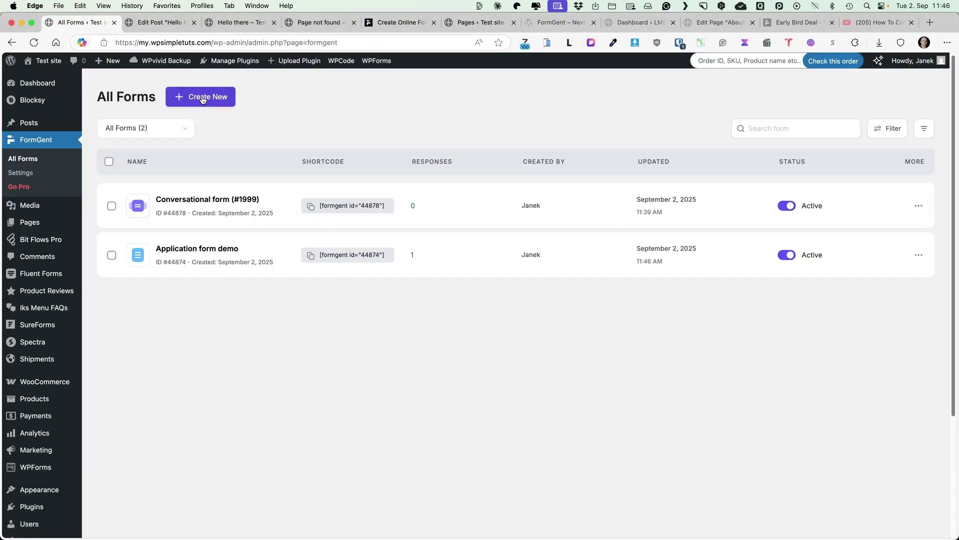
left_click(200, 94)
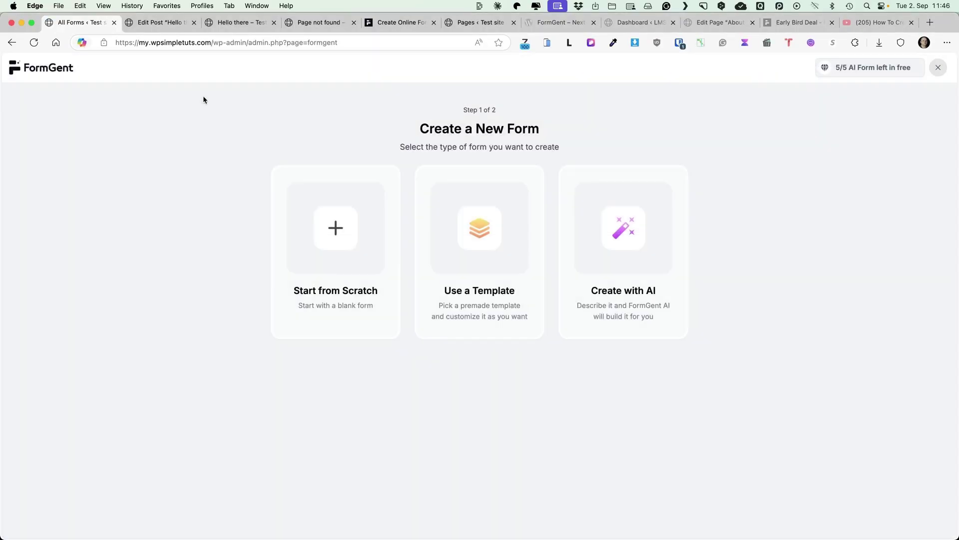
left_click(622, 240)
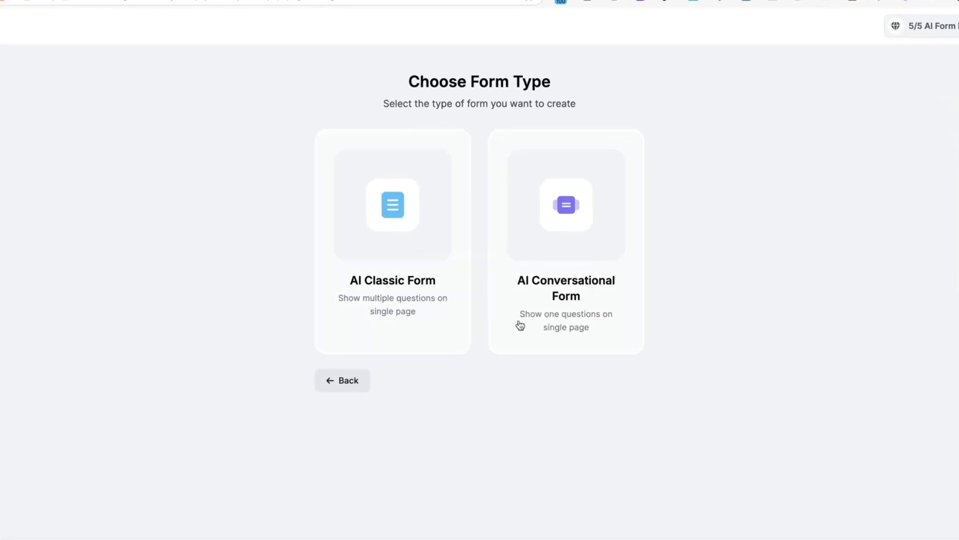
left_click(561, 210)
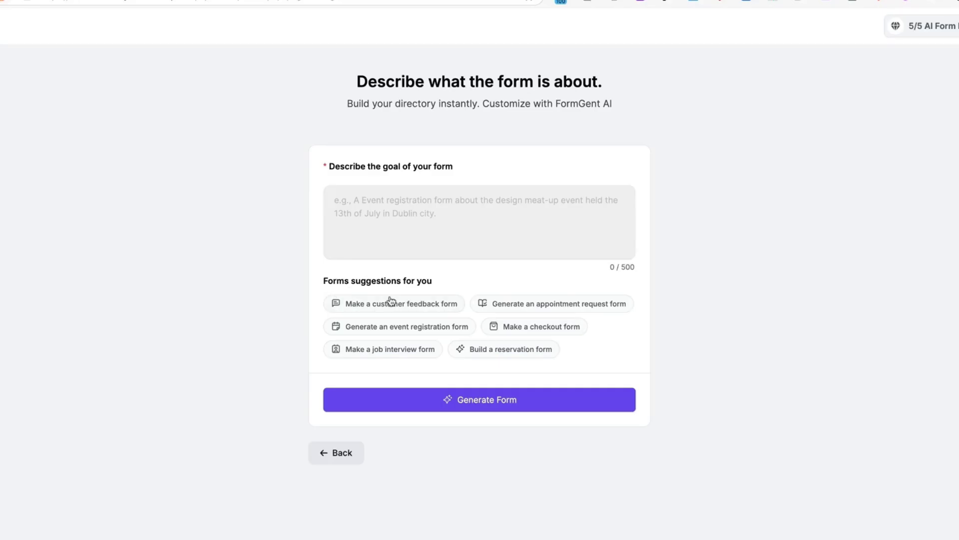
Step: Generate the form from "Booking form with 7 services and 3 employees. Date and time picker are required." and dismiss the editor's welcome guide
left_click(442, 201)
type("Booking form with 7 services and 3 employees. Date and time picker are required.")
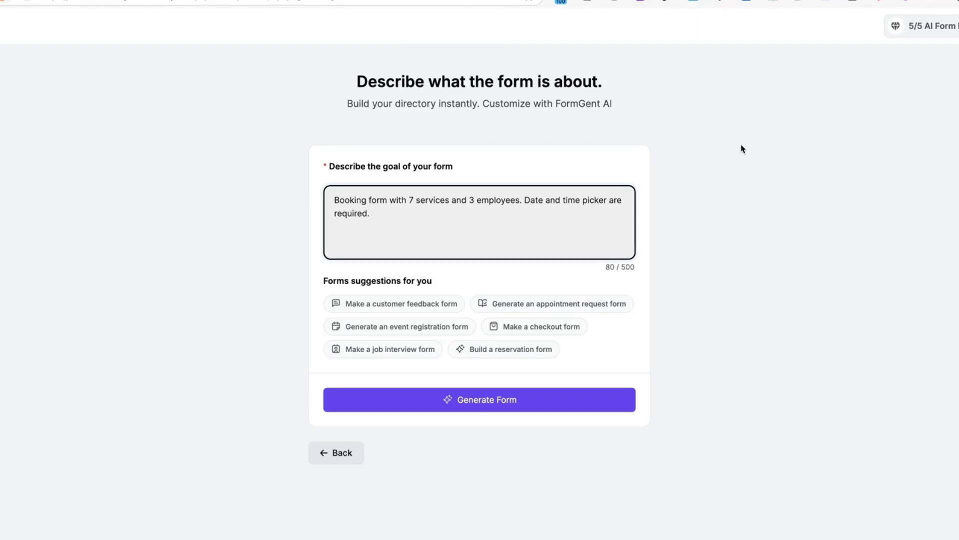
left_click(476, 400)
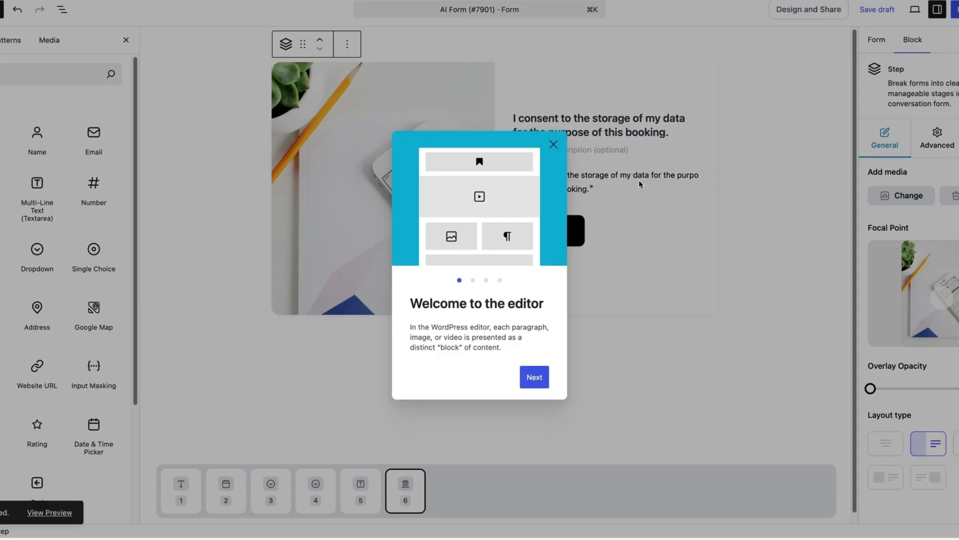
left_click(552, 145)
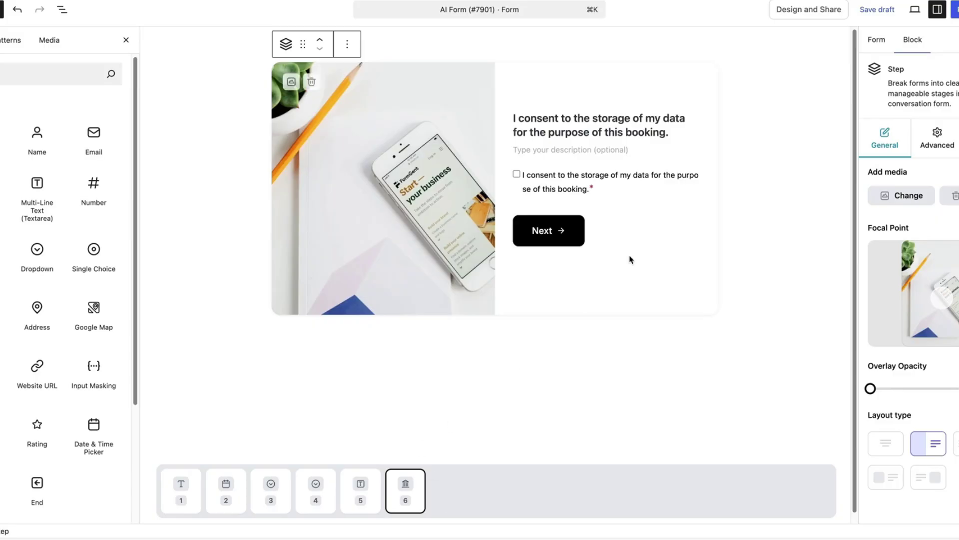
Step: Review all six steps of the generated booking form, including the options in the service and employee dropdowns
left_click(226, 492)
left_click(179, 495)
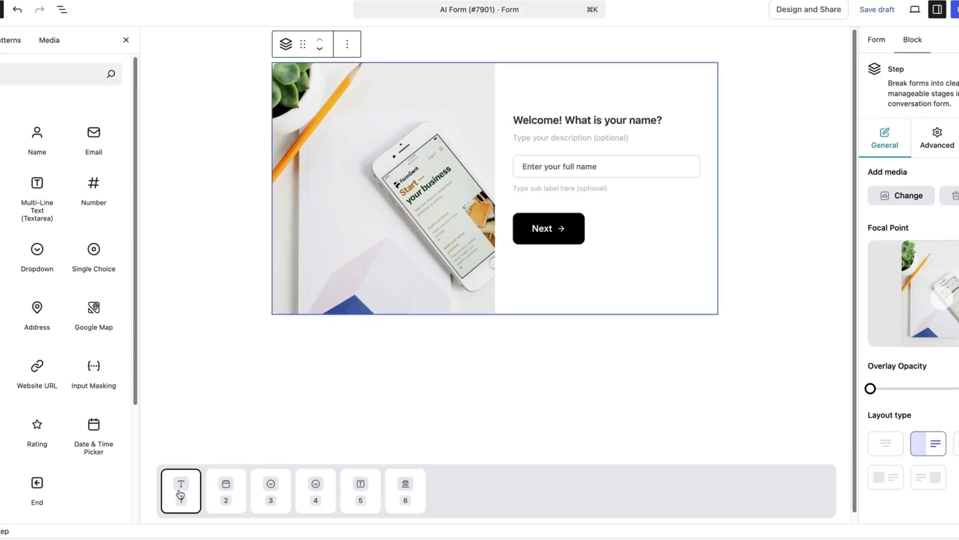
left_click(218, 493)
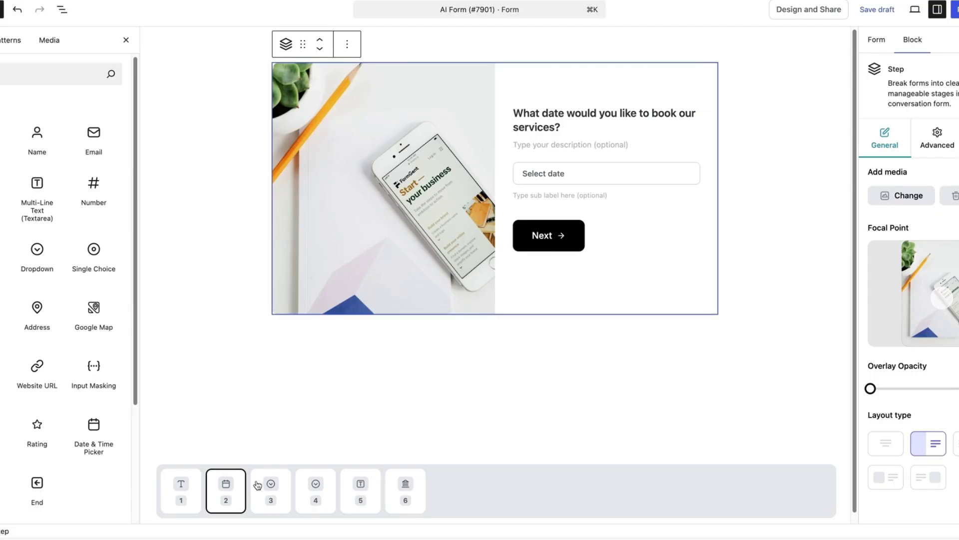
left_click(268, 491)
left_click(611, 183)
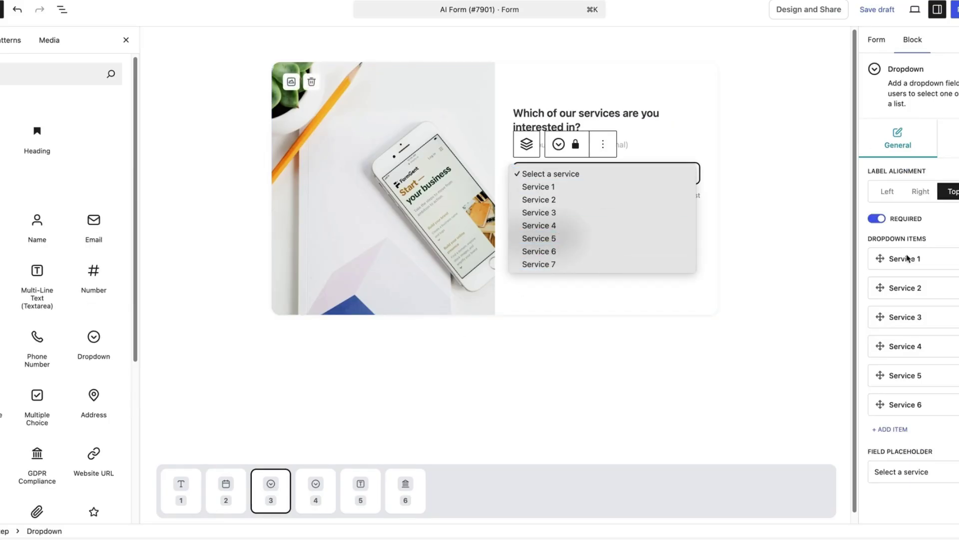
left_click(313, 487)
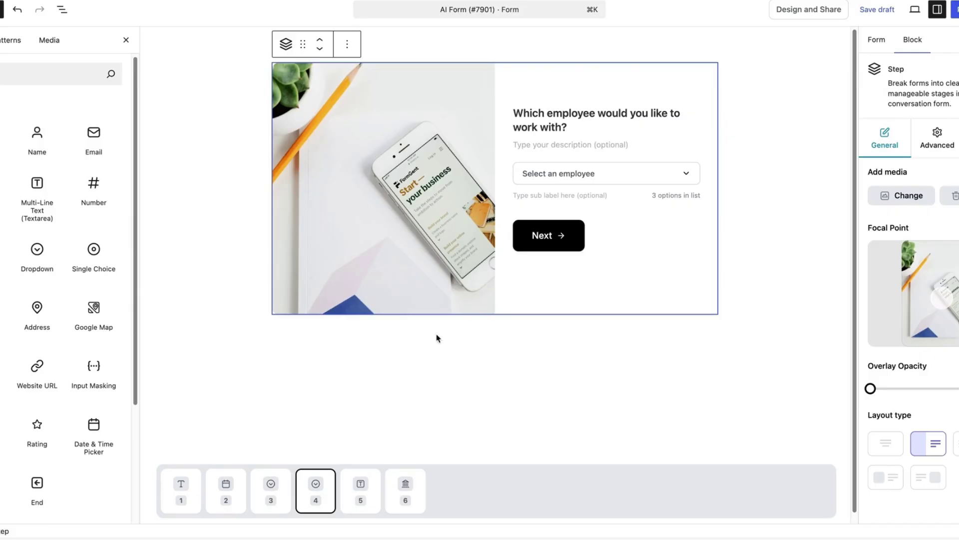
left_click(580, 181)
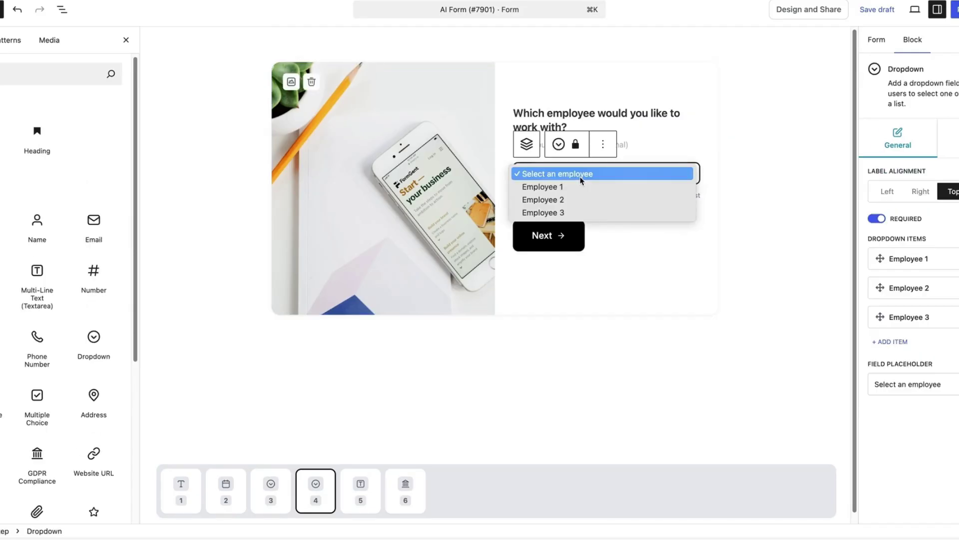
left_click(358, 487)
left_click(359, 487)
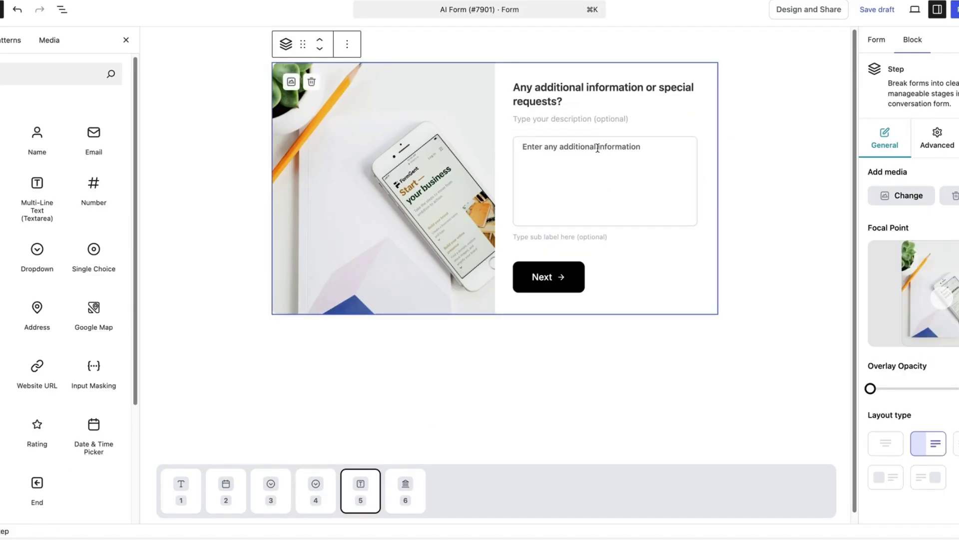
left_click(406, 504)
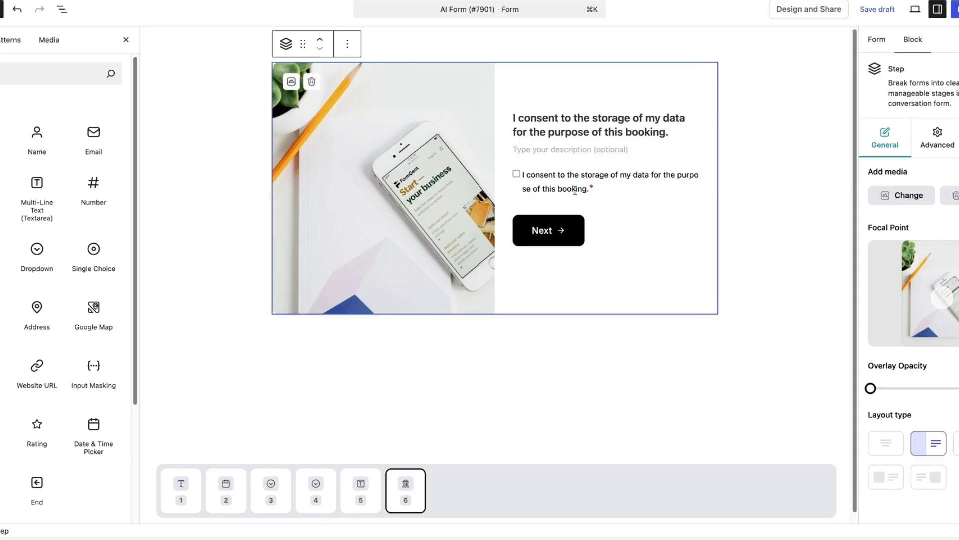
Step: Relabel the consent step's Next button as Submit, and preview the form in the Design and Share view before closing it
double_click(548, 239)
type("Submit")
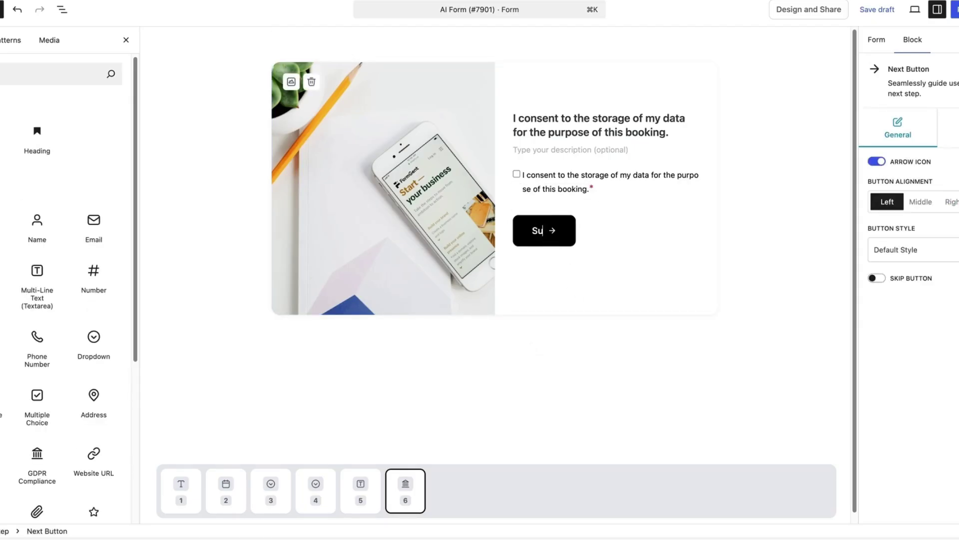
left_click(803, 12)
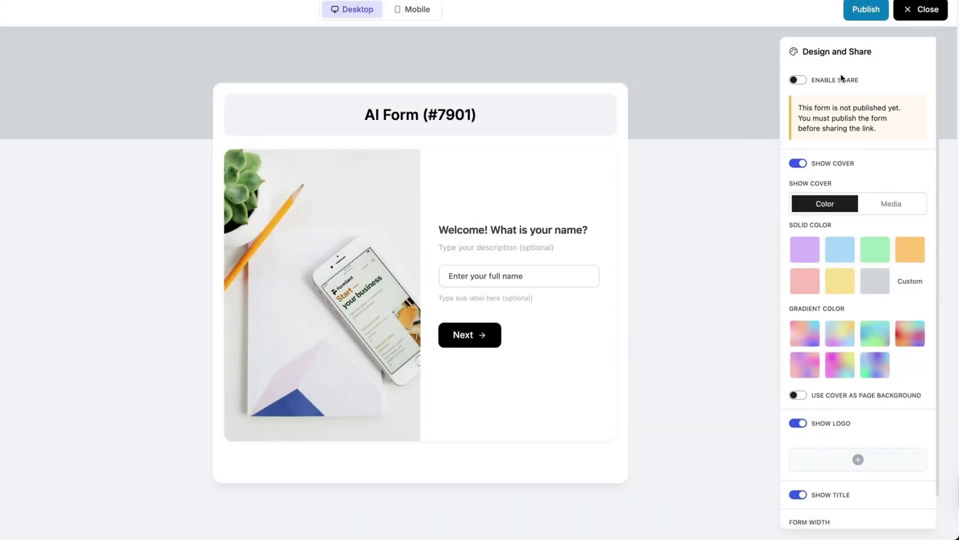
left_click(923, 7)
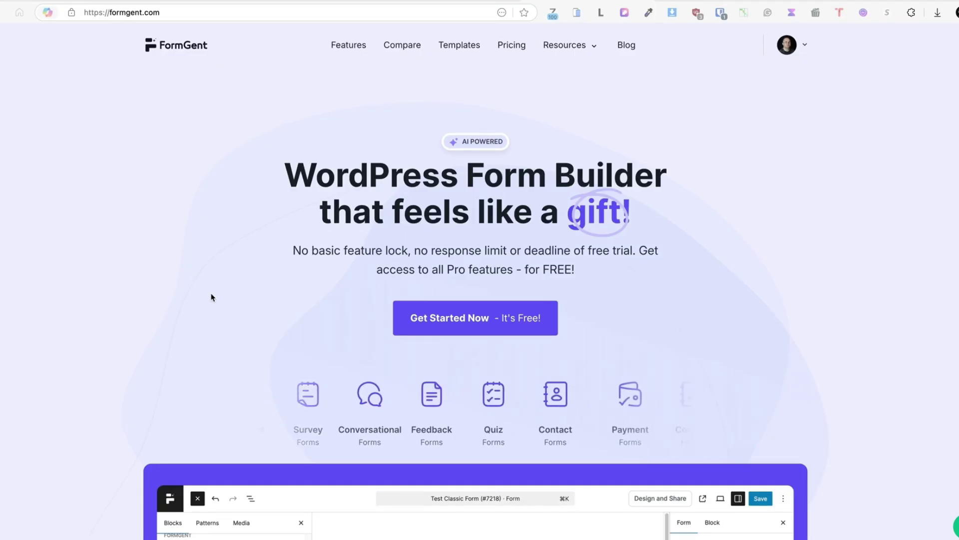
Step: On the FormGent website, open the comparison page and review the feature table against the competing form plugins
scroll(196, 303, "down", 1)
scroll(196, 301, "up", 1)
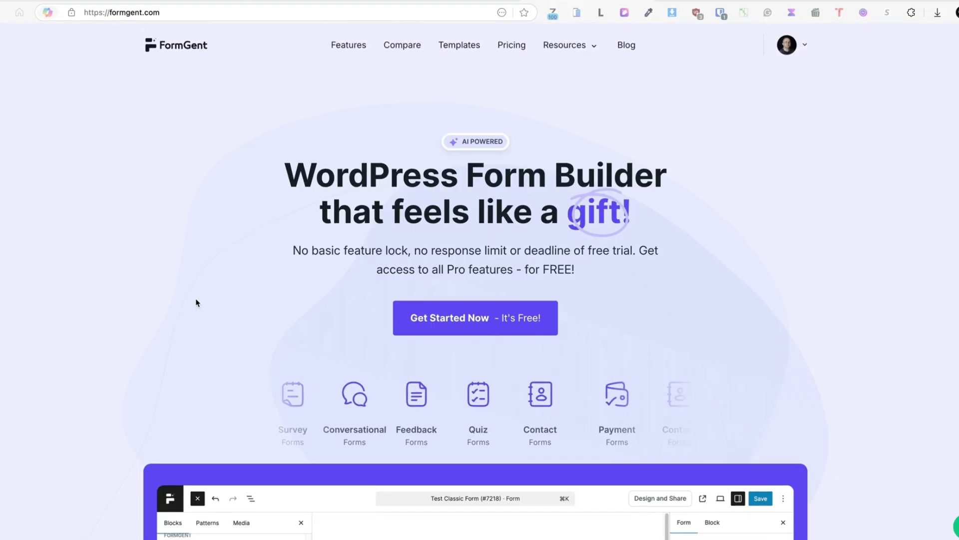
left_click(405, 48)
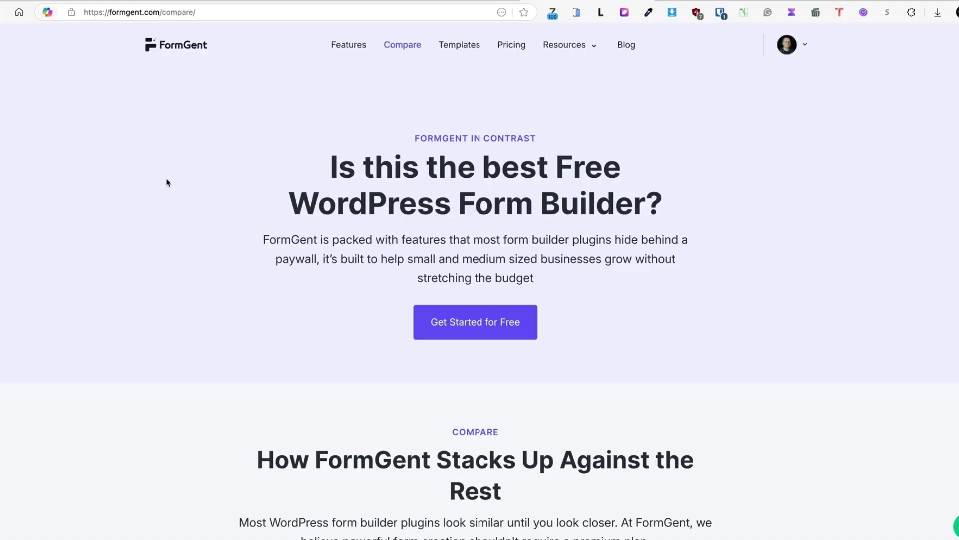
scroll(180, 199, "down", 10)
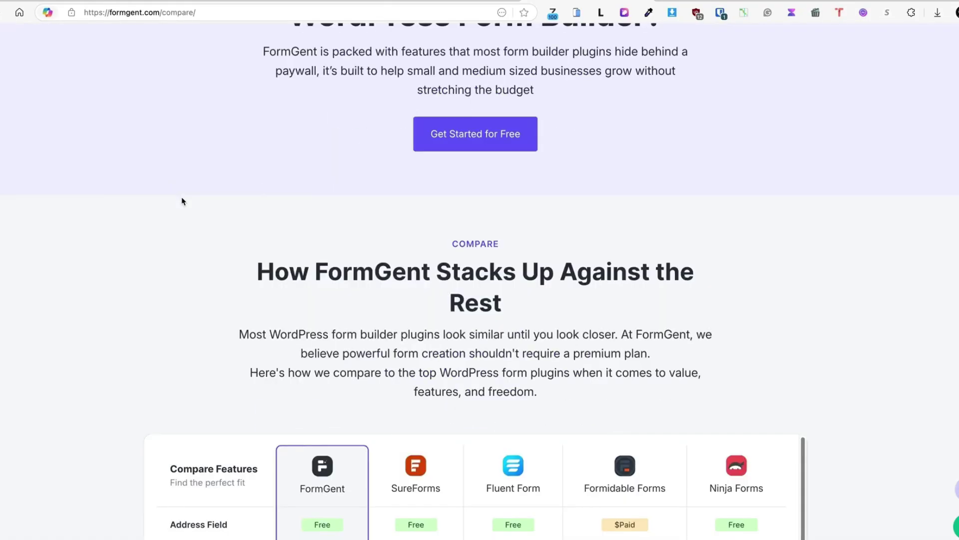
scroll(184, 199, "down", 1)
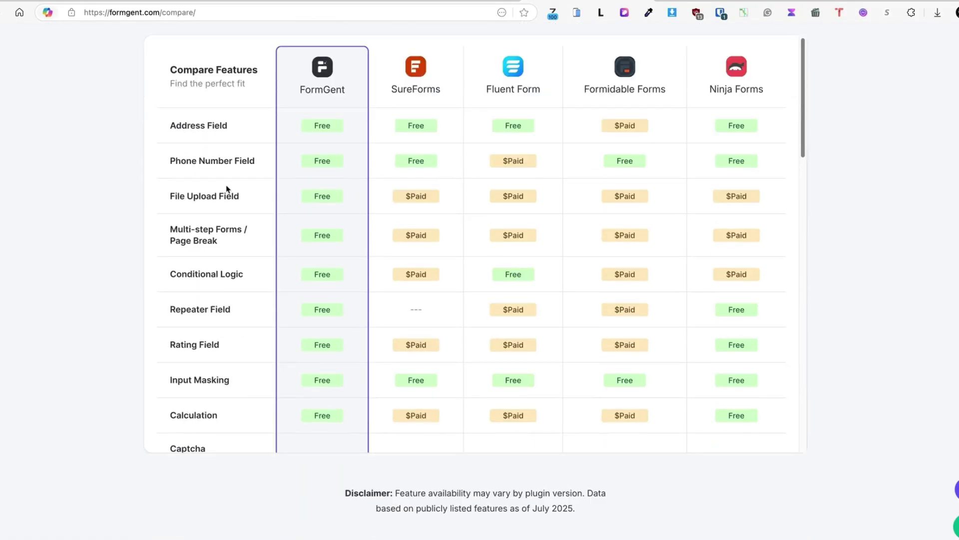
scroll(298, 304, "down", 15)
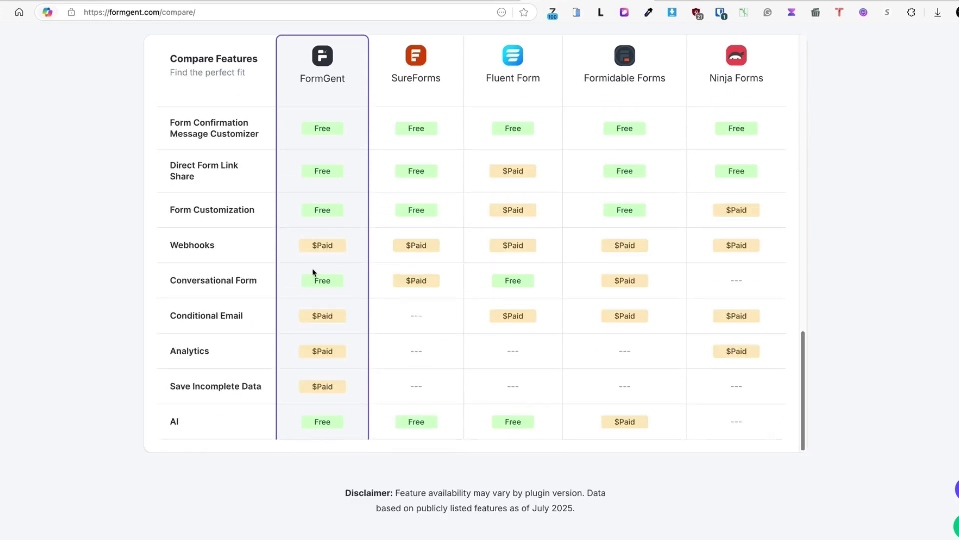
scroll(54, 318, "down", 2)
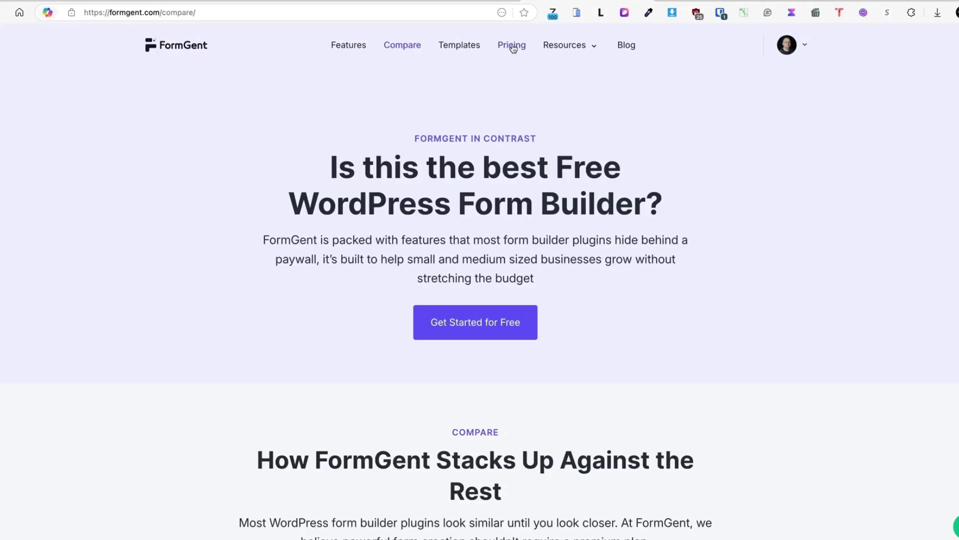
Step: Open FormGent's pricing page and examine the plans and their included features
left_click(512, 46)
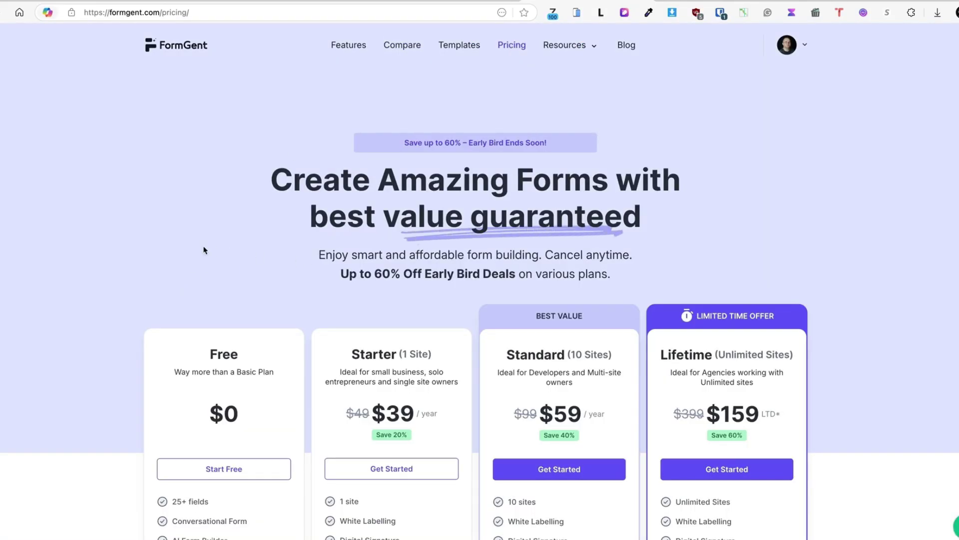
scroll(207, 259, "down", 1)
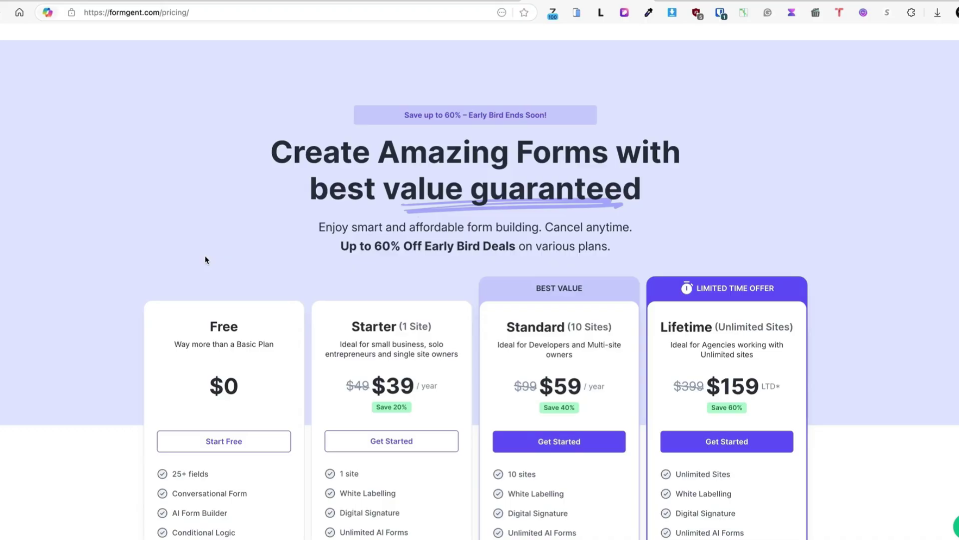
scroll(207, 259, "down", 5)
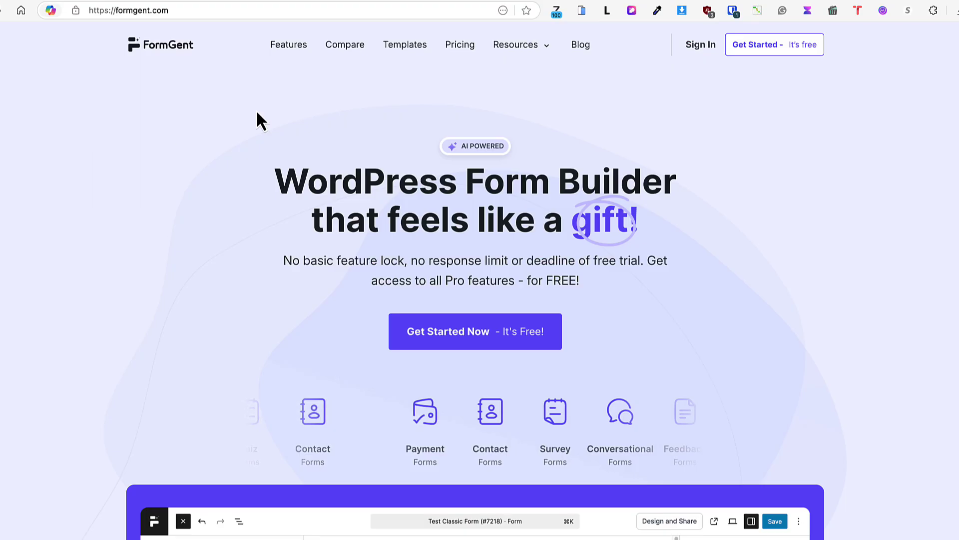
Step: Open the FormGent product roadmap and read the details of the Advanced AI card
mouse_move(508, 56)
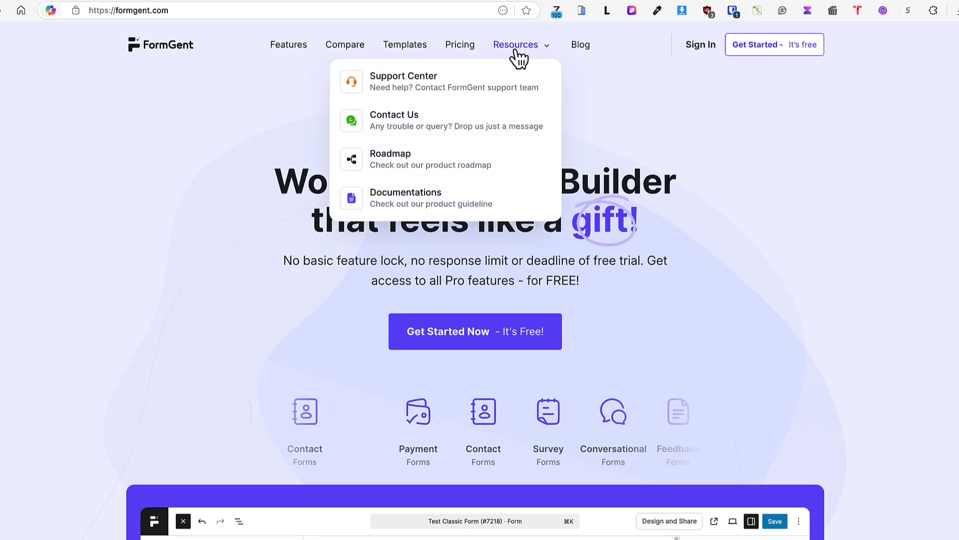
left_click(402, 158)
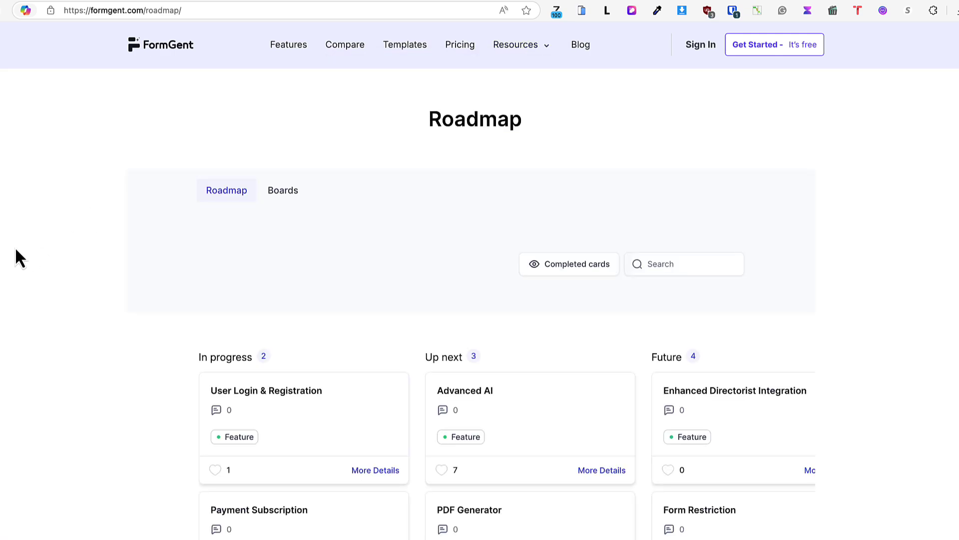
scroll(15, 246, "down", 3)
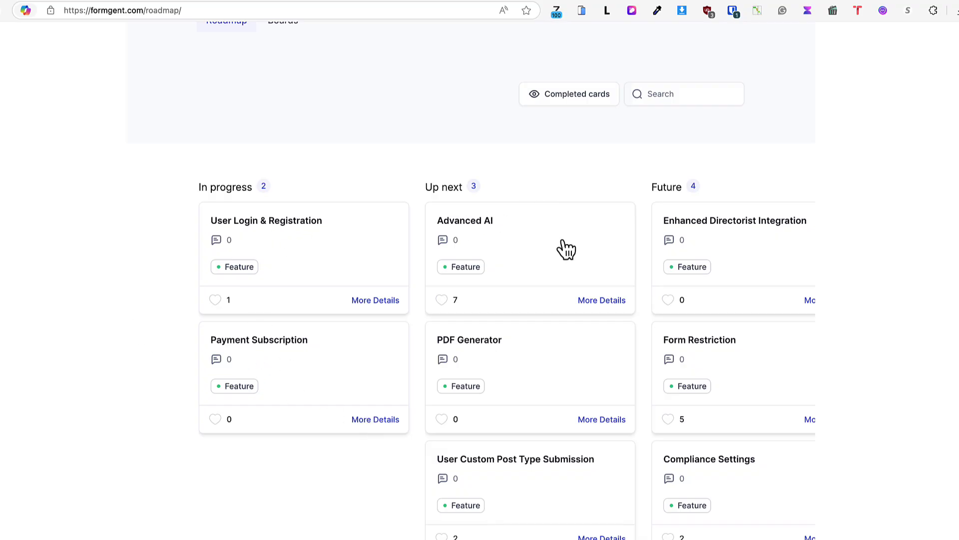
left_click(599, 302)
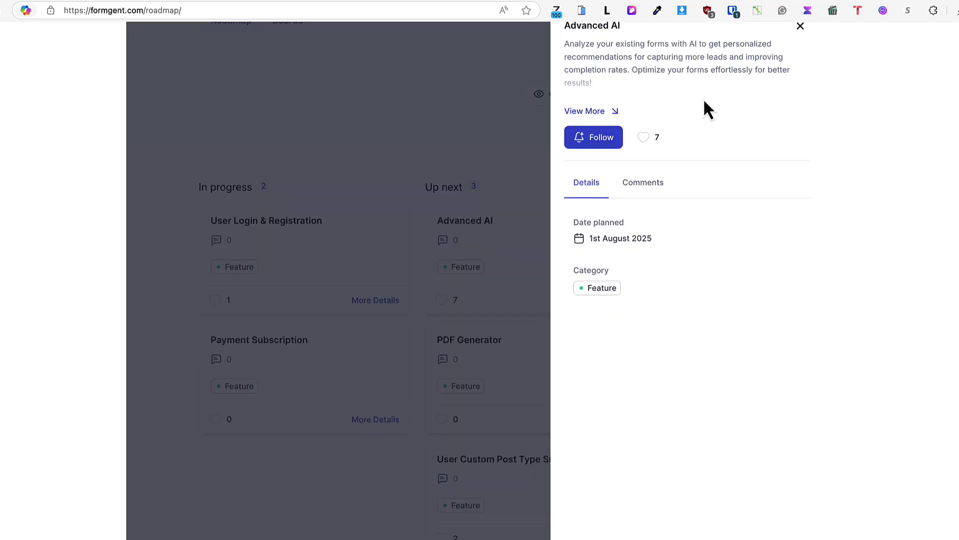
left_click(800, 26)
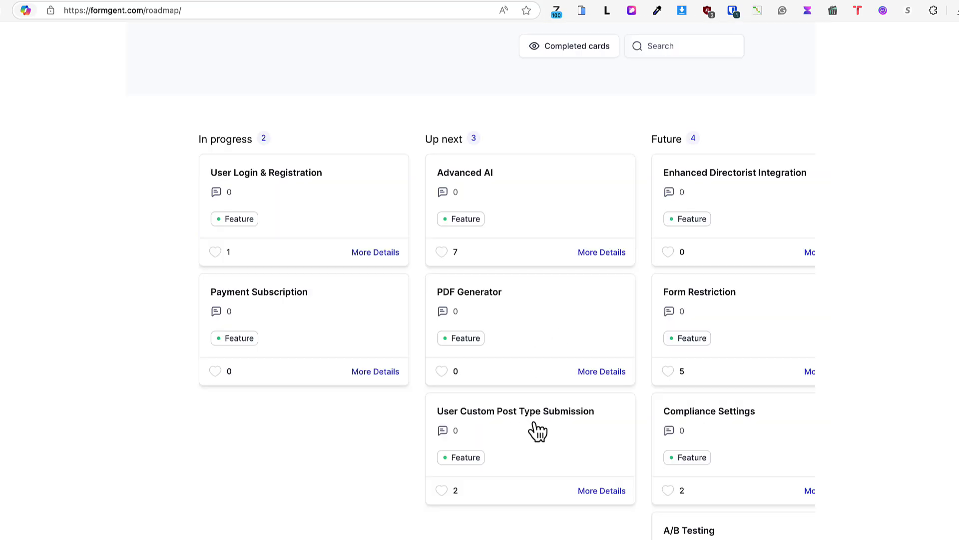
Step: Look through the remaining Up next and Future roadmap cards, checking the Form Restriction details
scroll(272, 375, "down", 2)
scroll(273, 376, "right", 2)
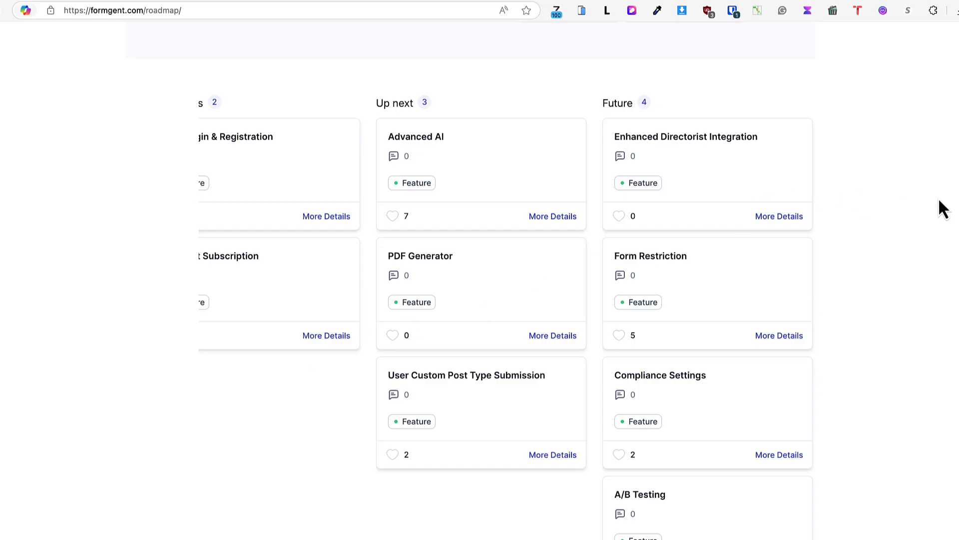
left_click(780, 336)
key("Escape")
scroll(878, 355, "down", 2)
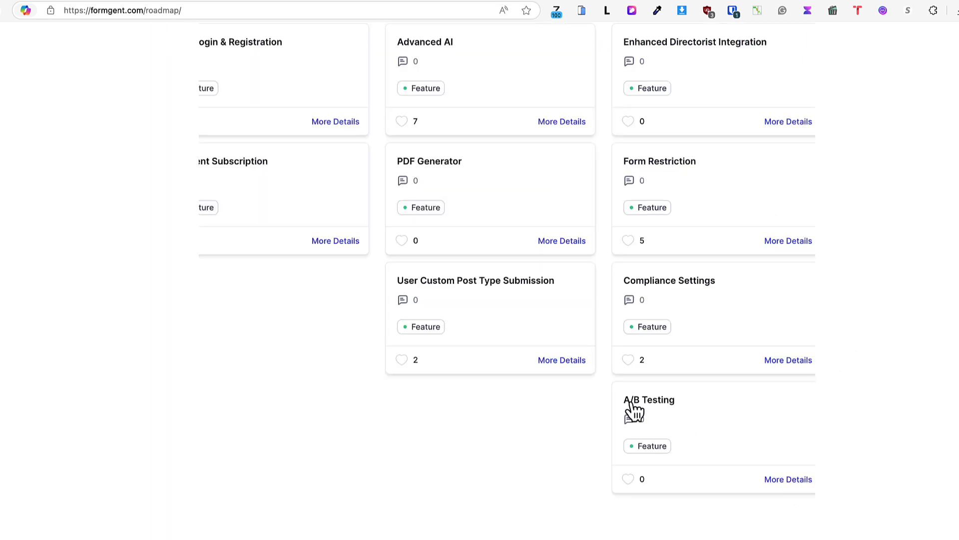
scroll(310, 358, "up", 7)
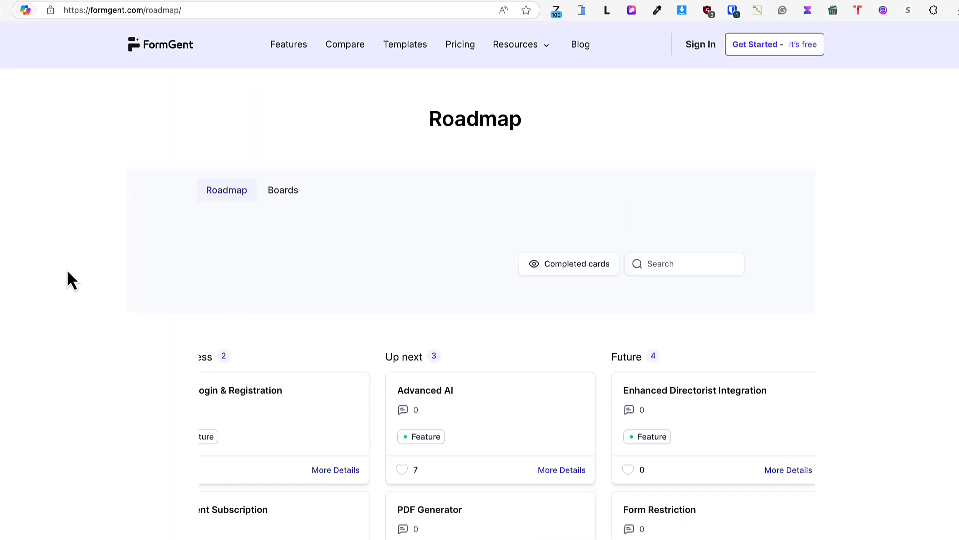